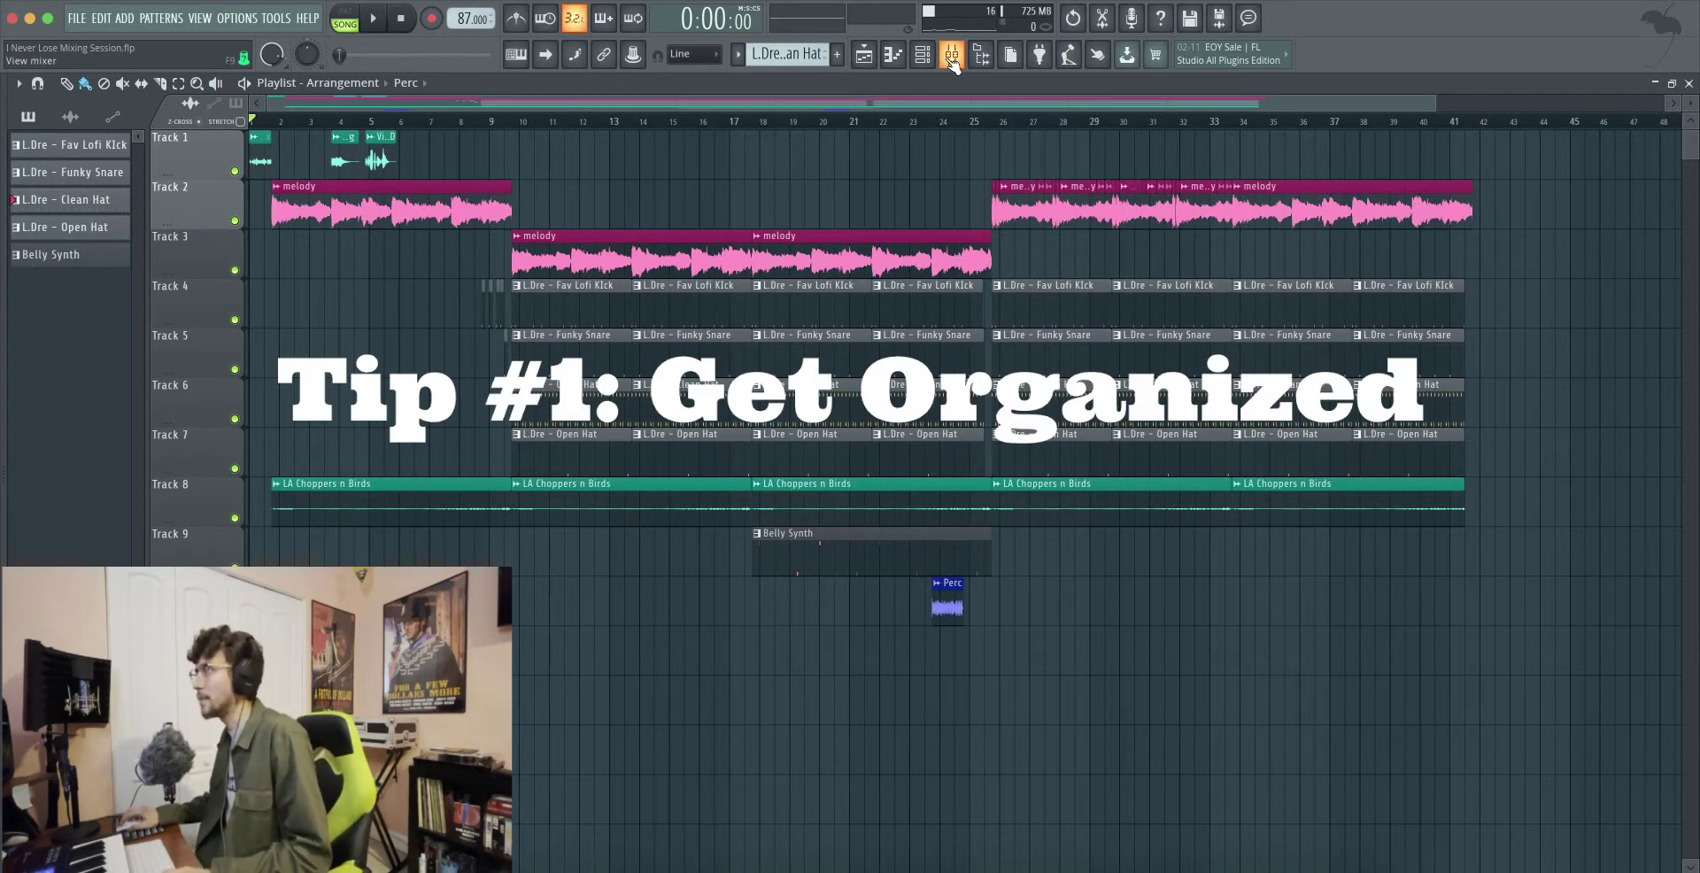
Open the mixer and look over the colour-coded channel groups from the kick to the perc loop
left_click(952, 57)
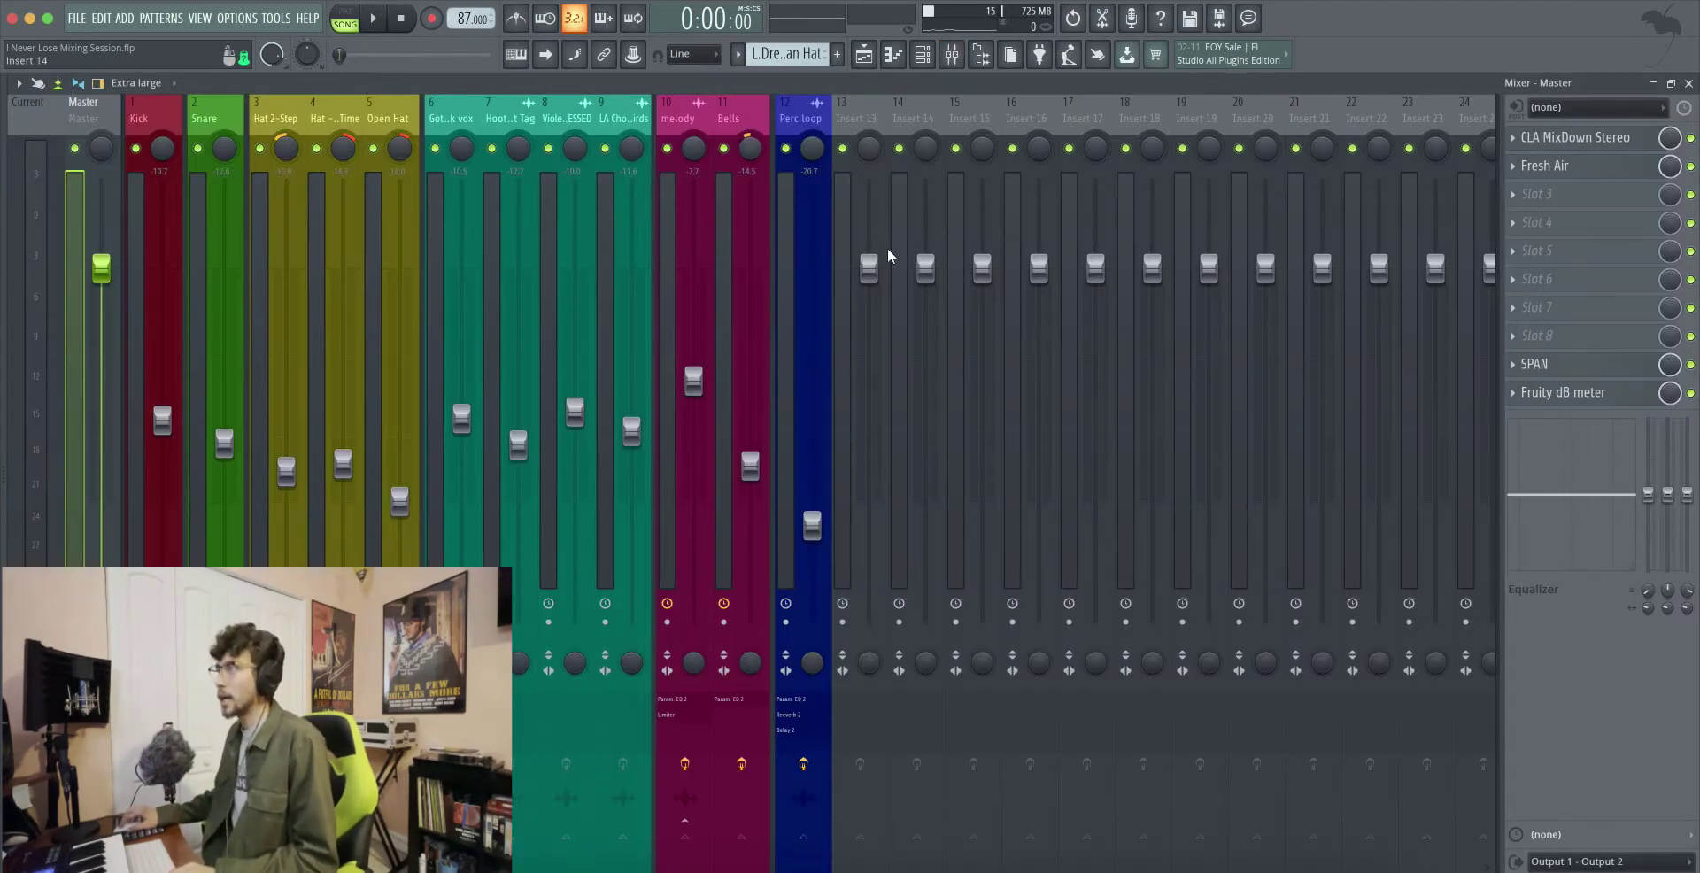
left_click_drag(156, 114, 428, 119)
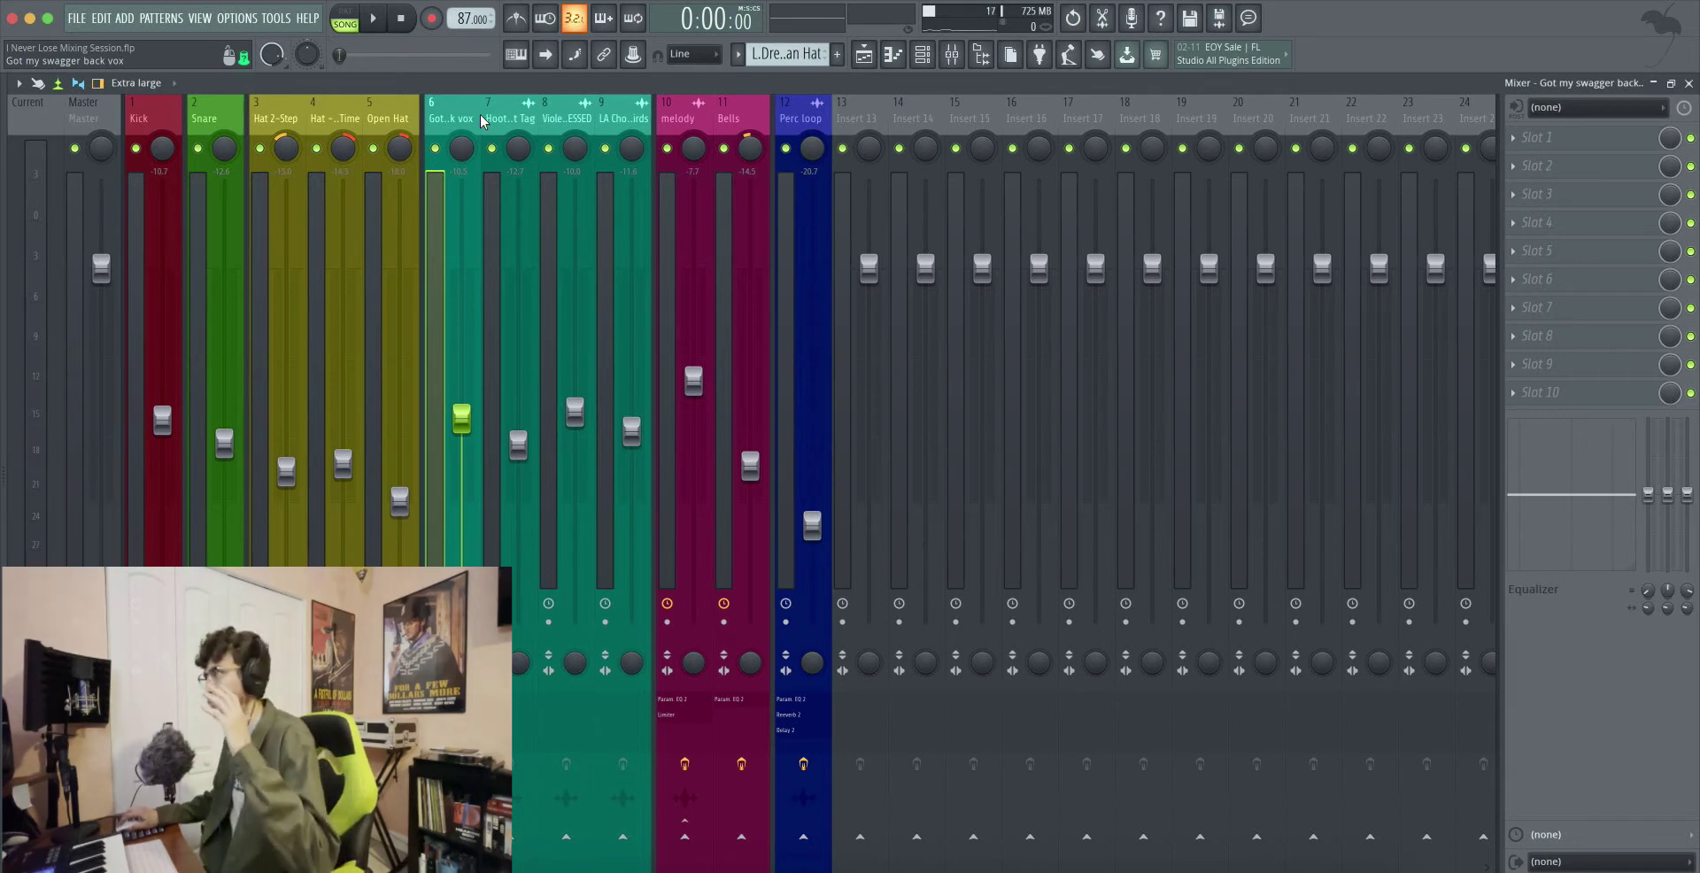
left_click(658, 119)
left_click(767, 113)
left_click(792, 114)
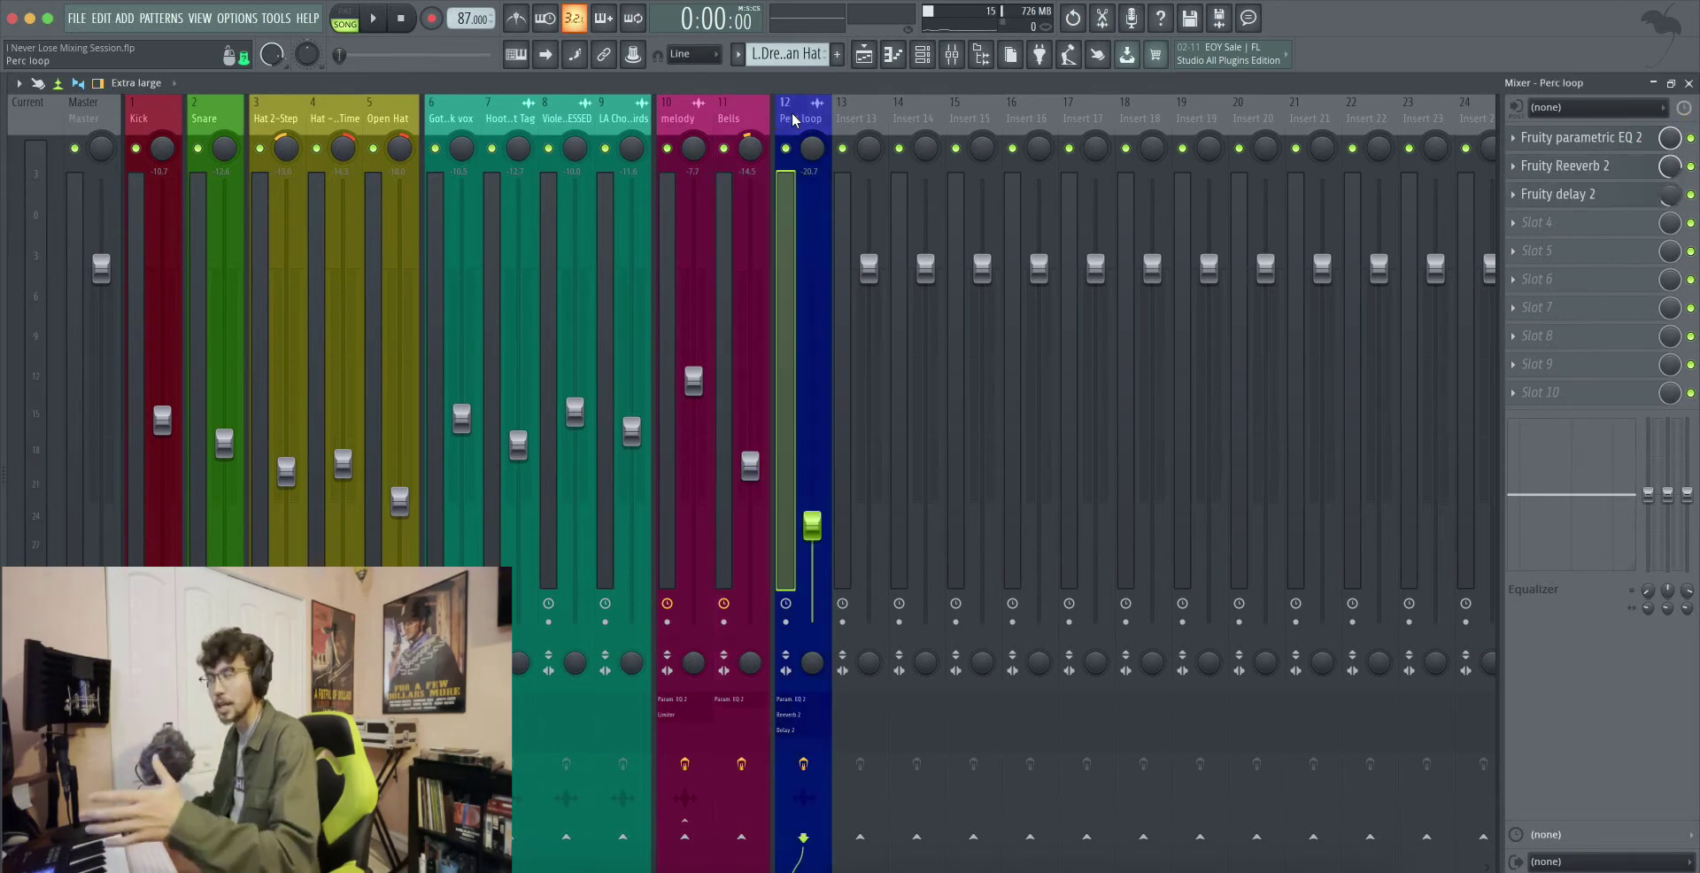
Step through the kick, snare, hat, vocal, melody and perc loop channels to examine their names, order and colour grouping
left_click(142, 121)
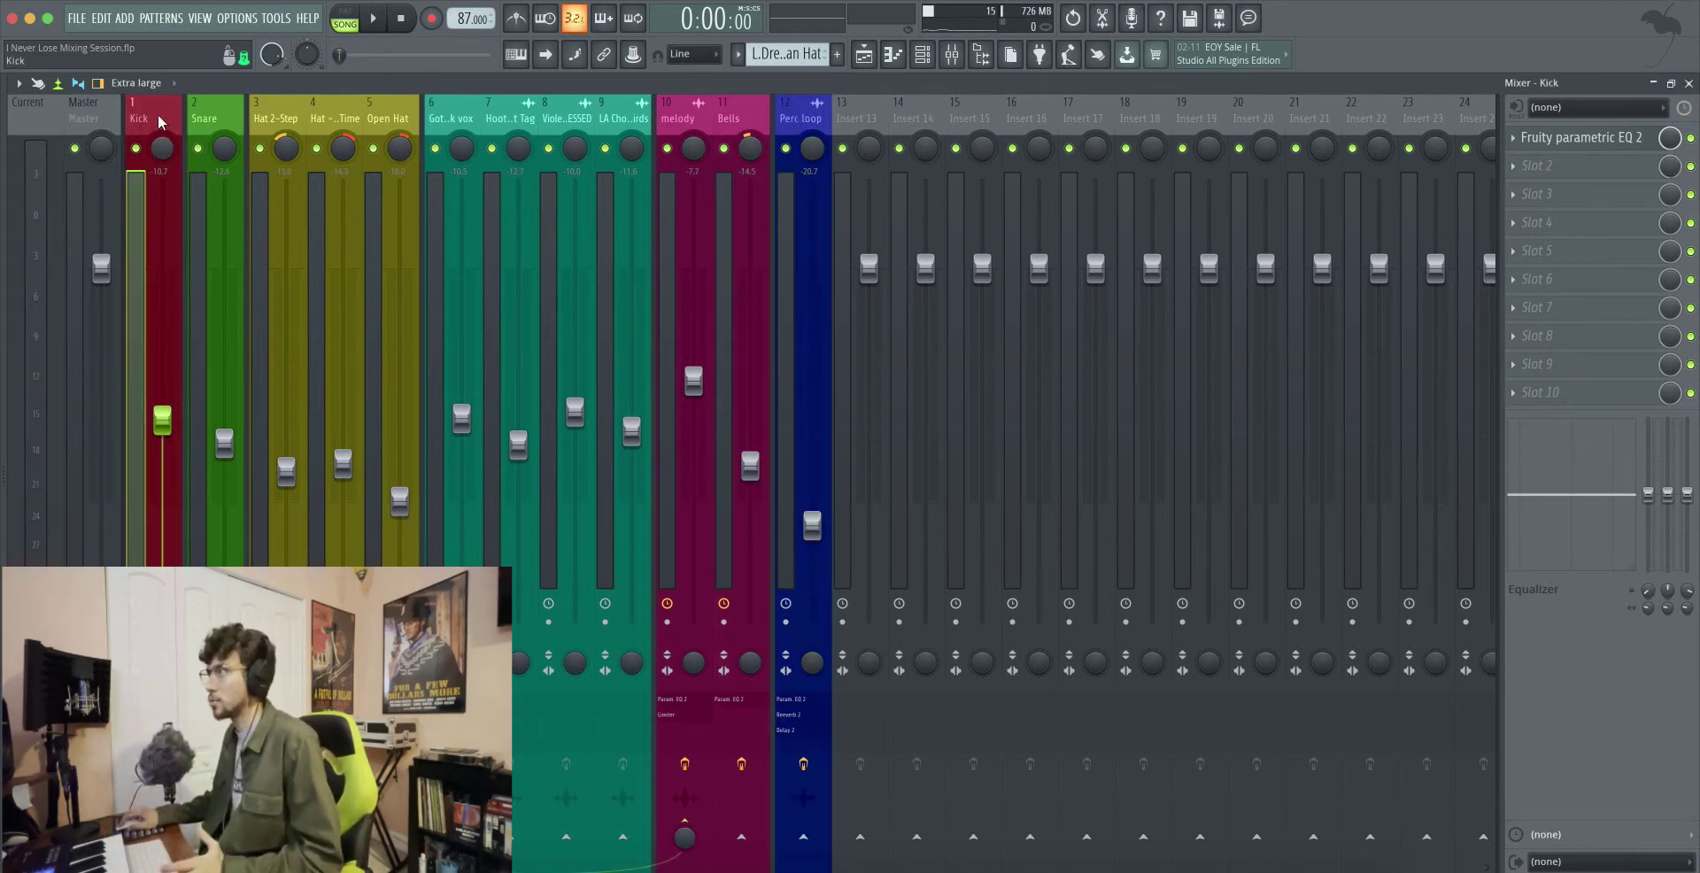
left_click(215, 119)
left_click(274, 126)
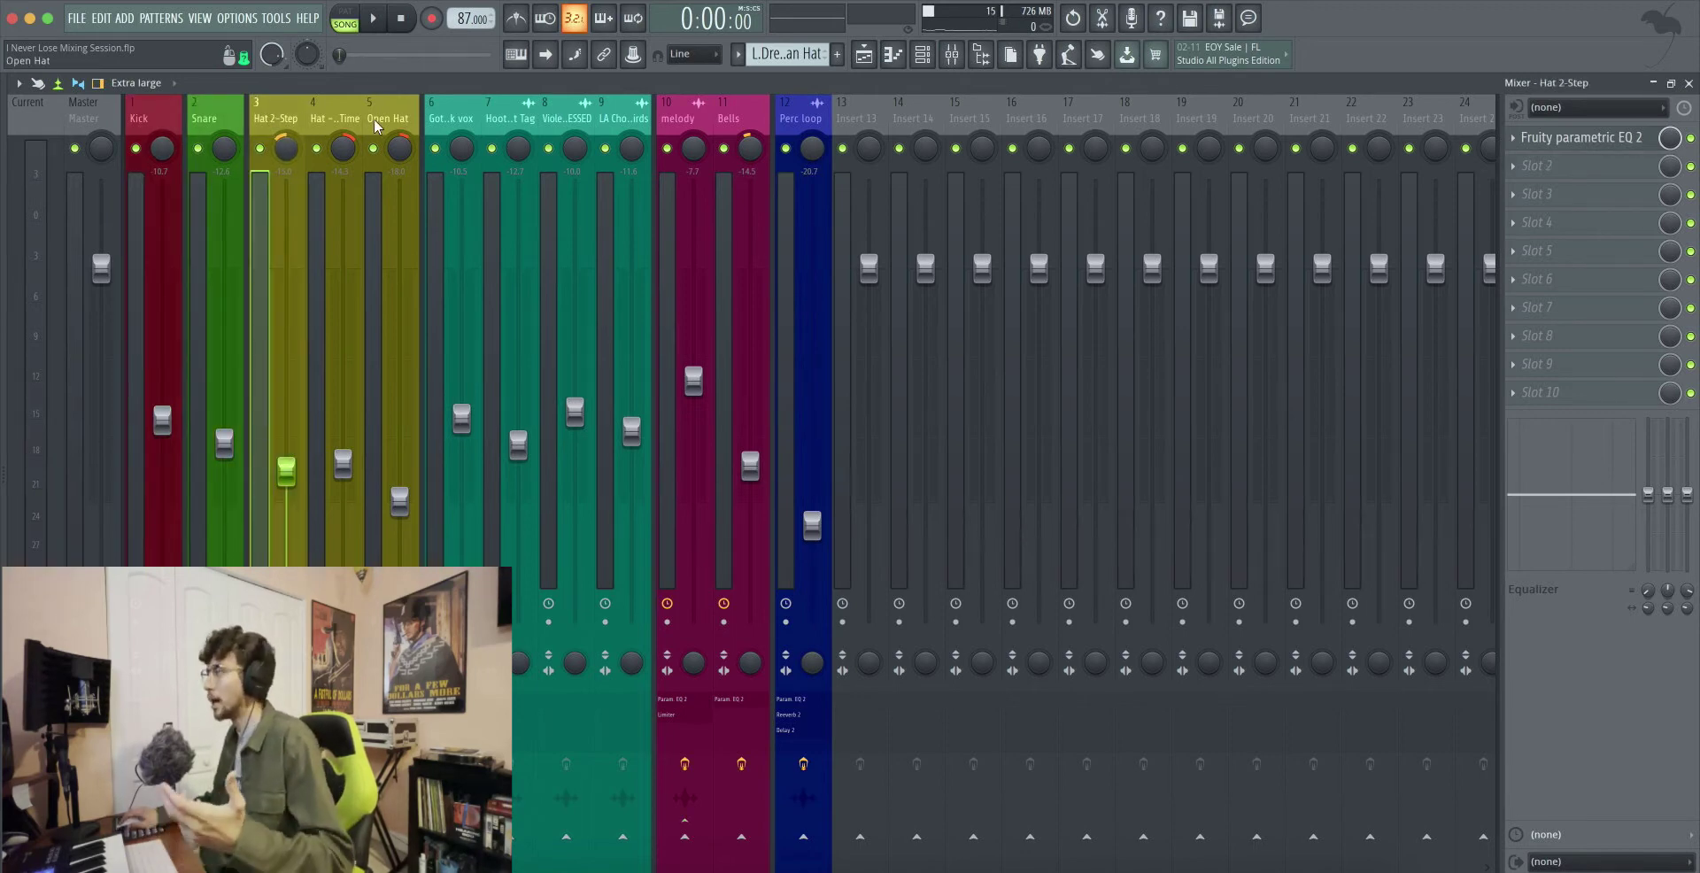
left_click(477, 120)
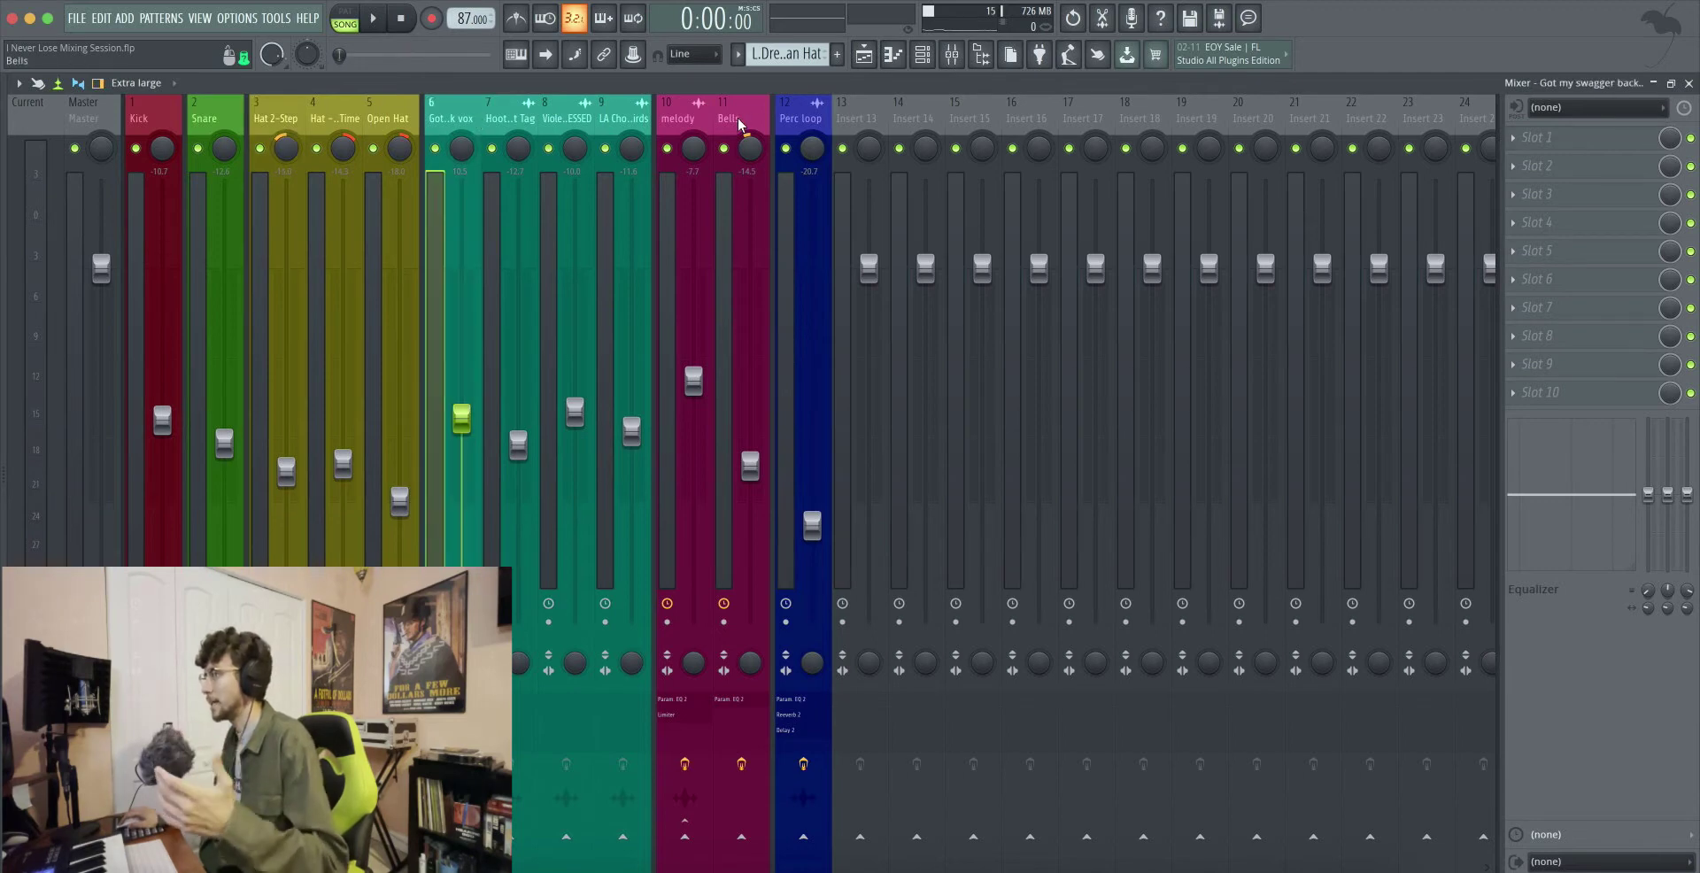
left_click(690, 122)
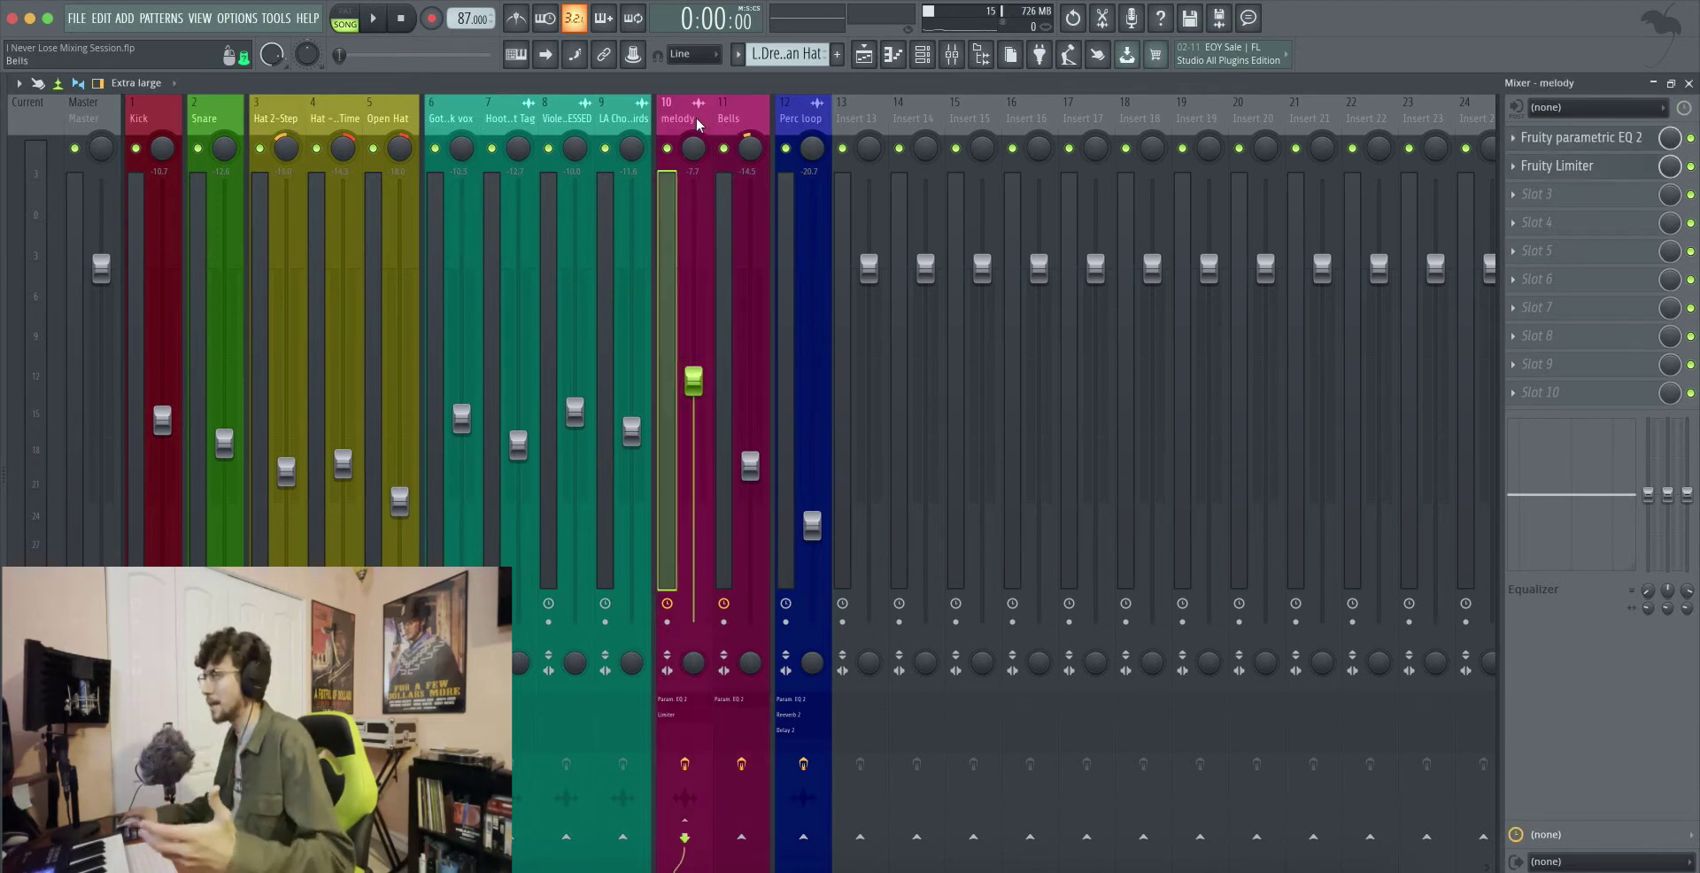
left_click(789, 116)
left_click(605, 121)
left_click(463, 121)
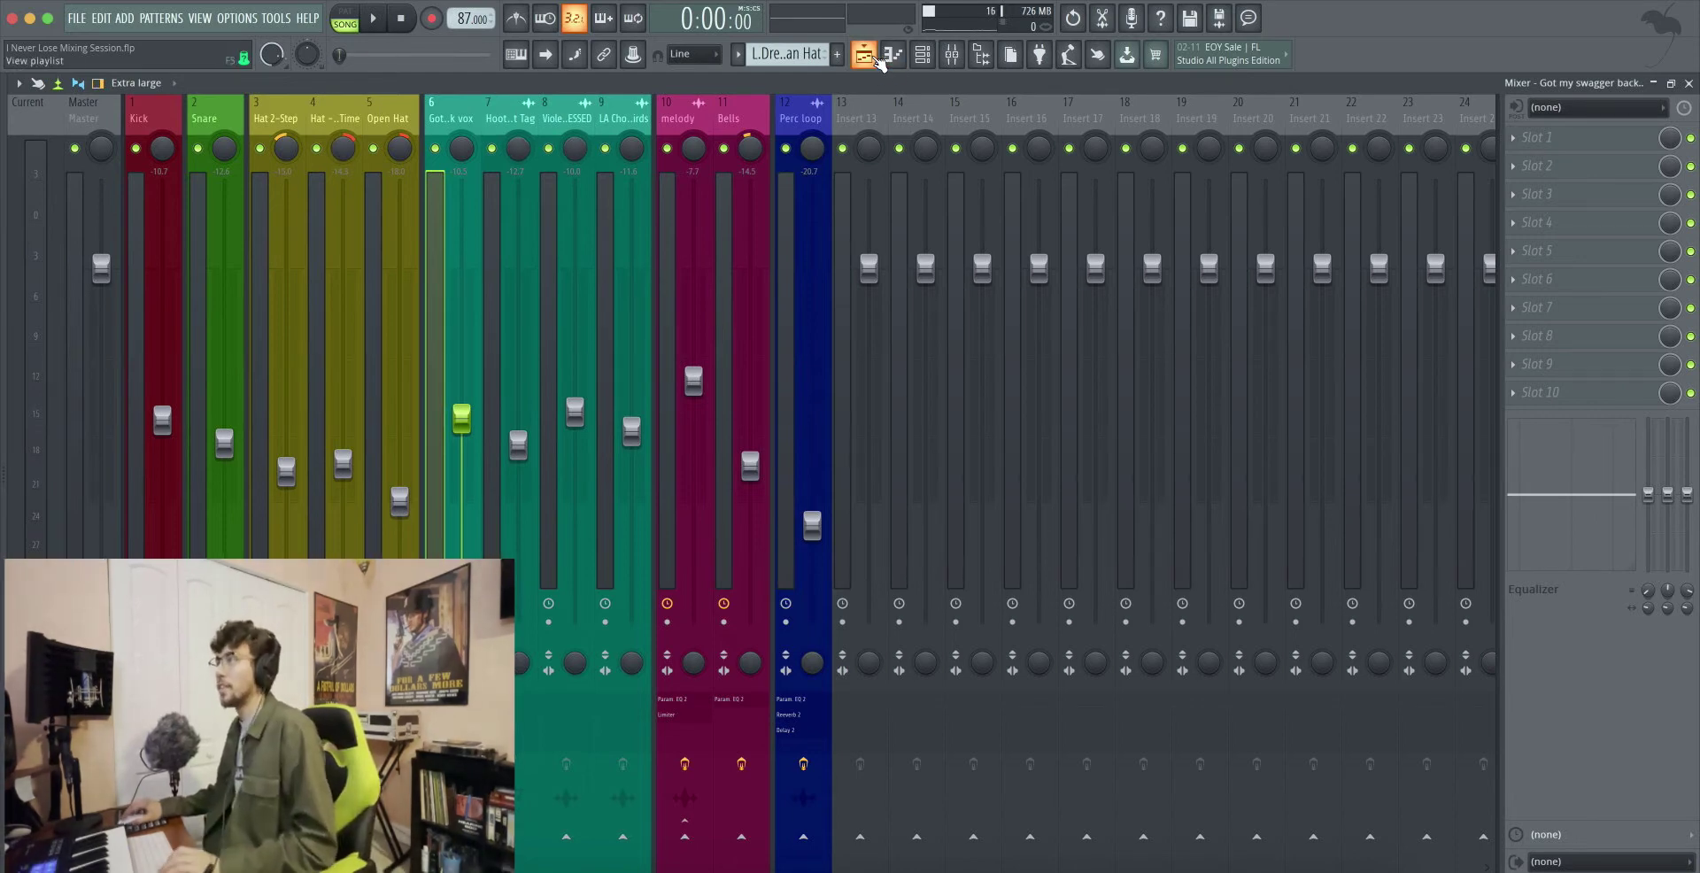
Inspect the kick channel's Fruity parametric EQ 2 and close it
left_click(166, 124)
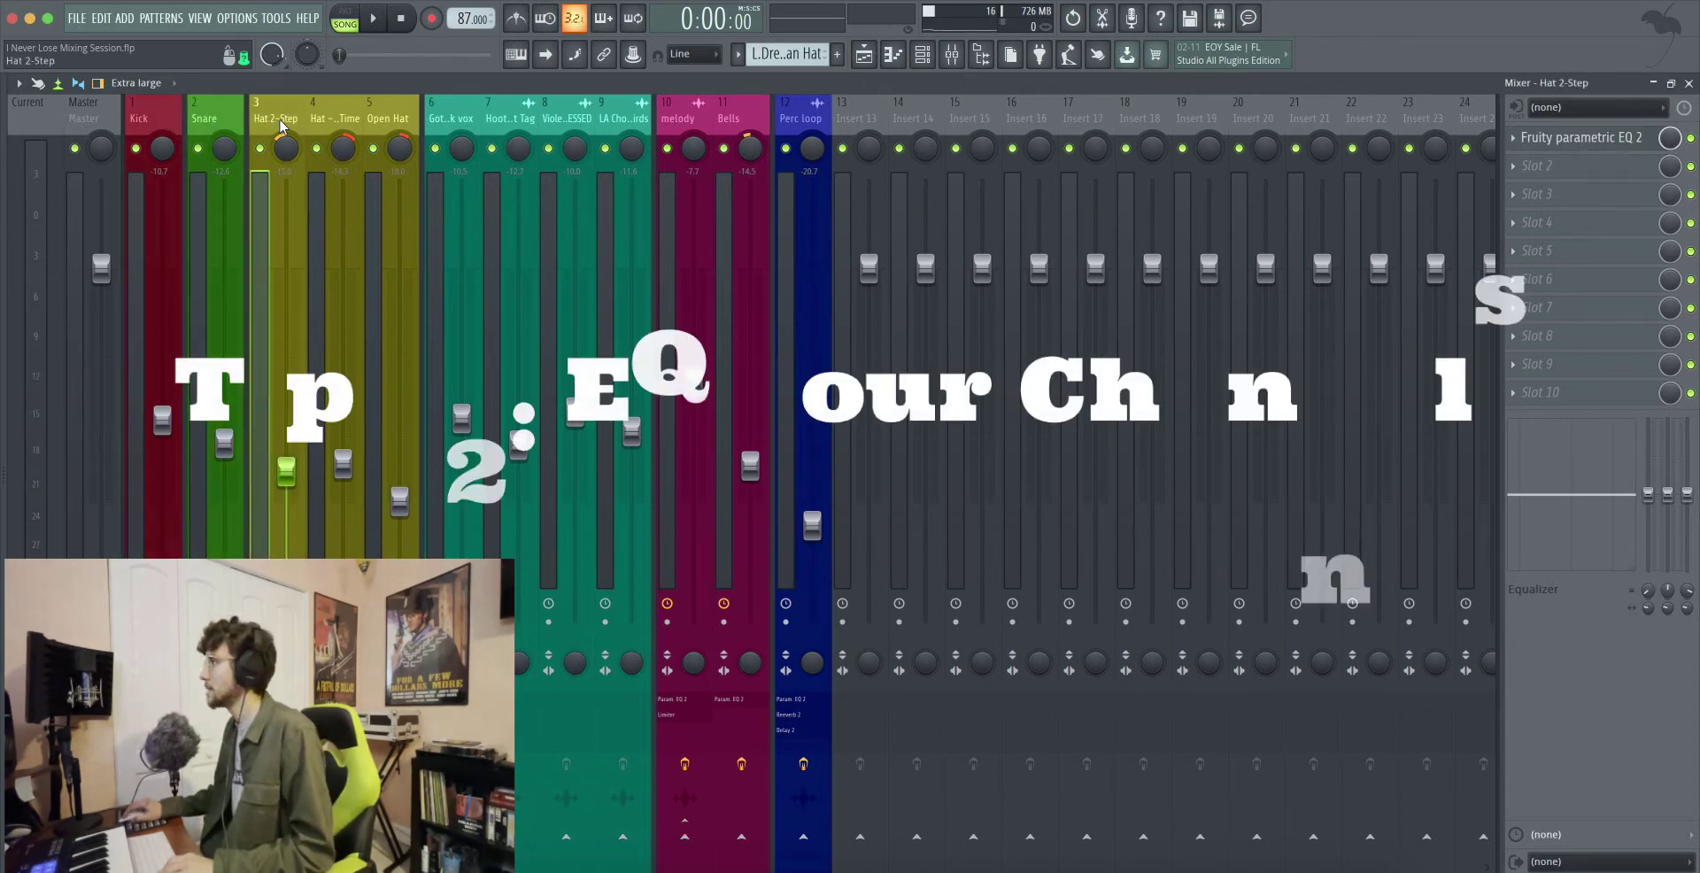
left_click(1550, 137)
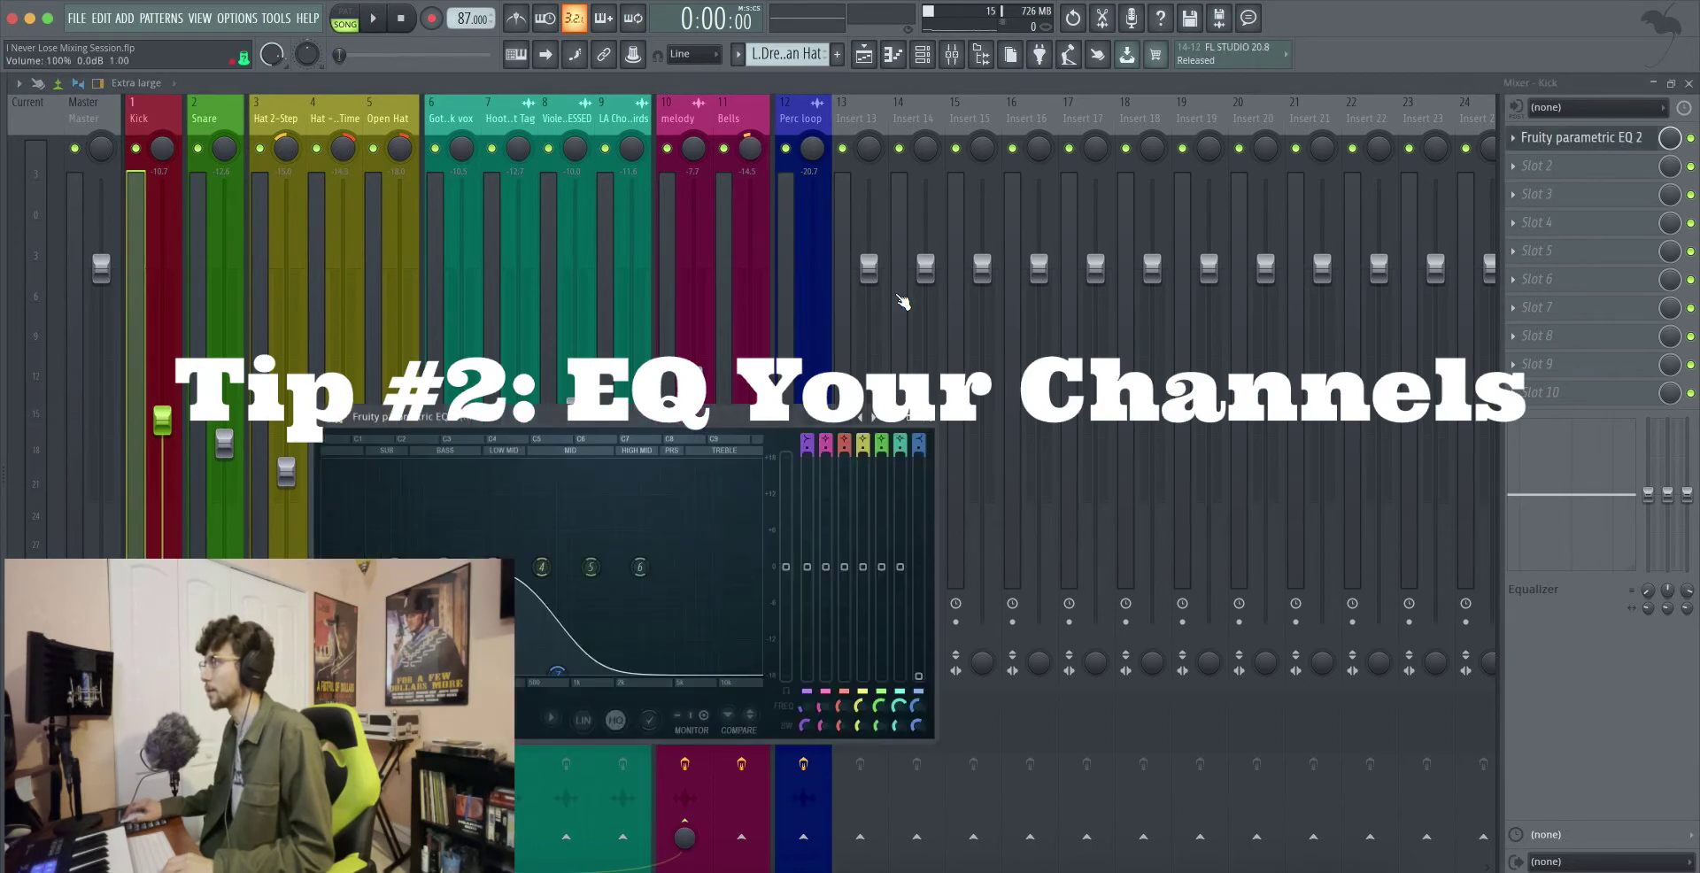
left_click_drag(767, 435, 976, 224)
left_click(1139, 223)
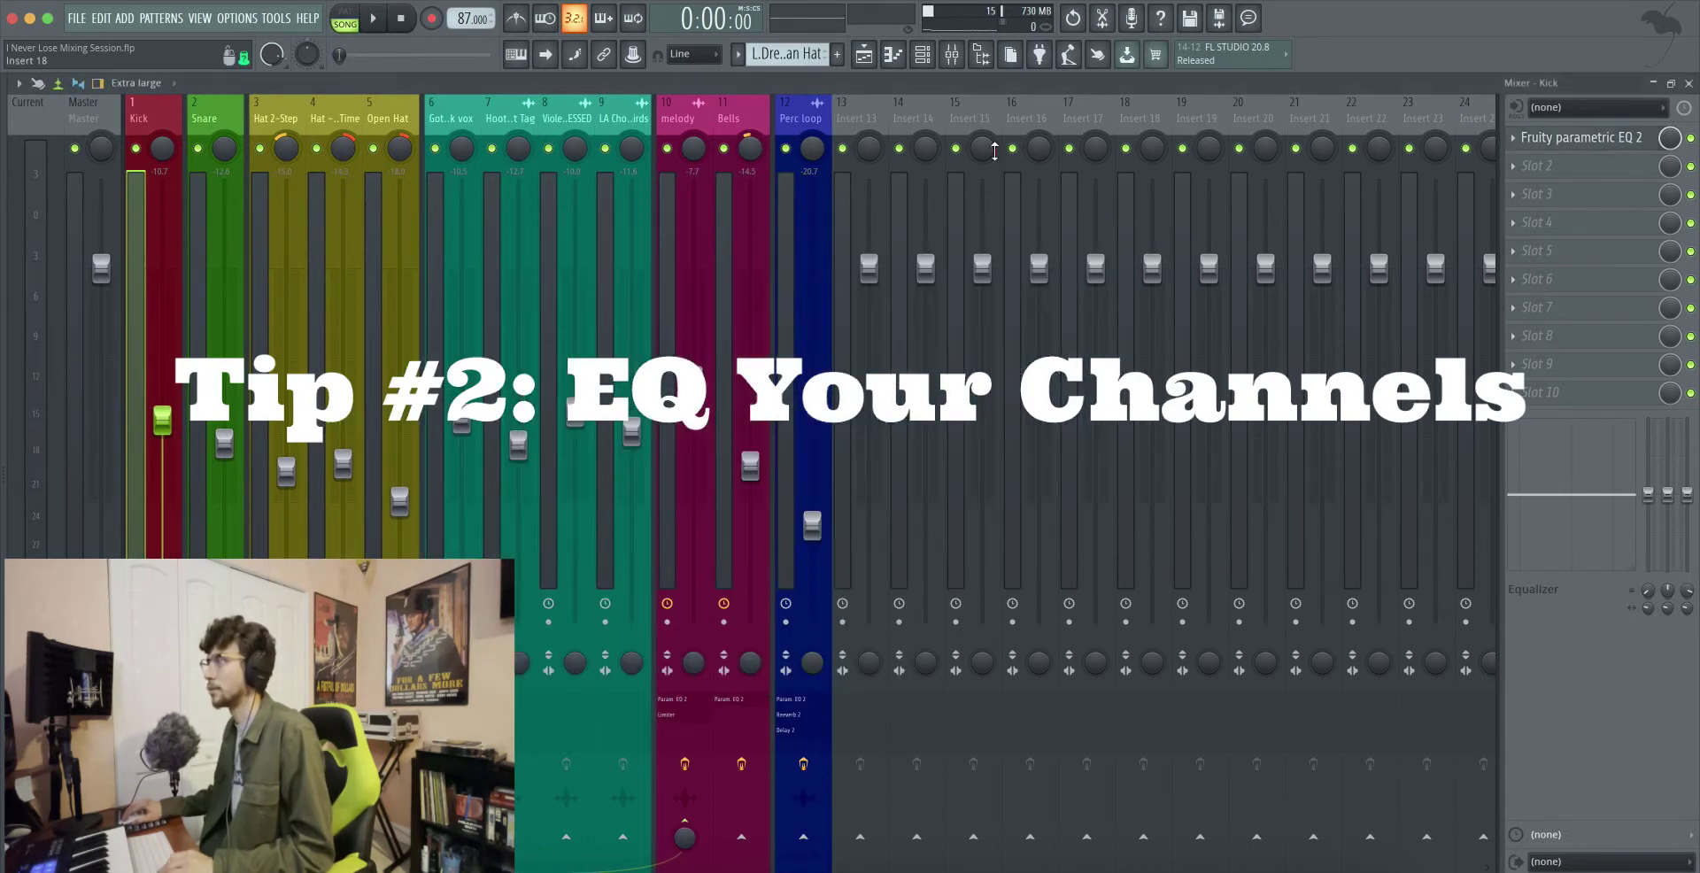
Play the song from the start of the drum section and watch the channel levels in the mixer
left_click(864, 54)
left_click(521, 124)
key("space")
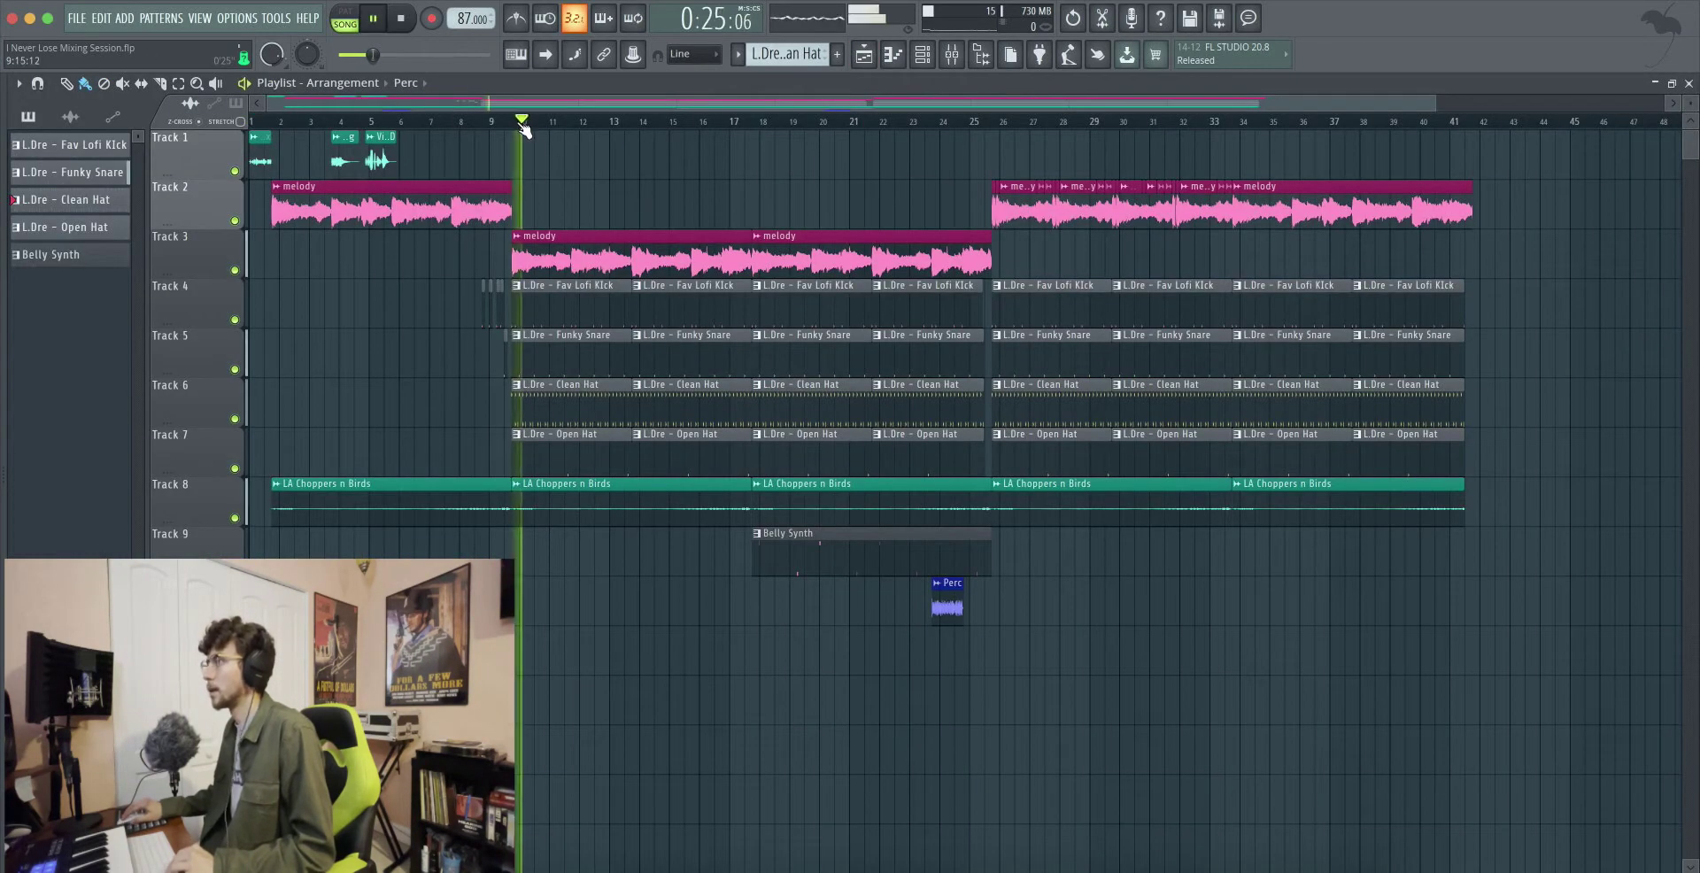
left_click(950, 55)
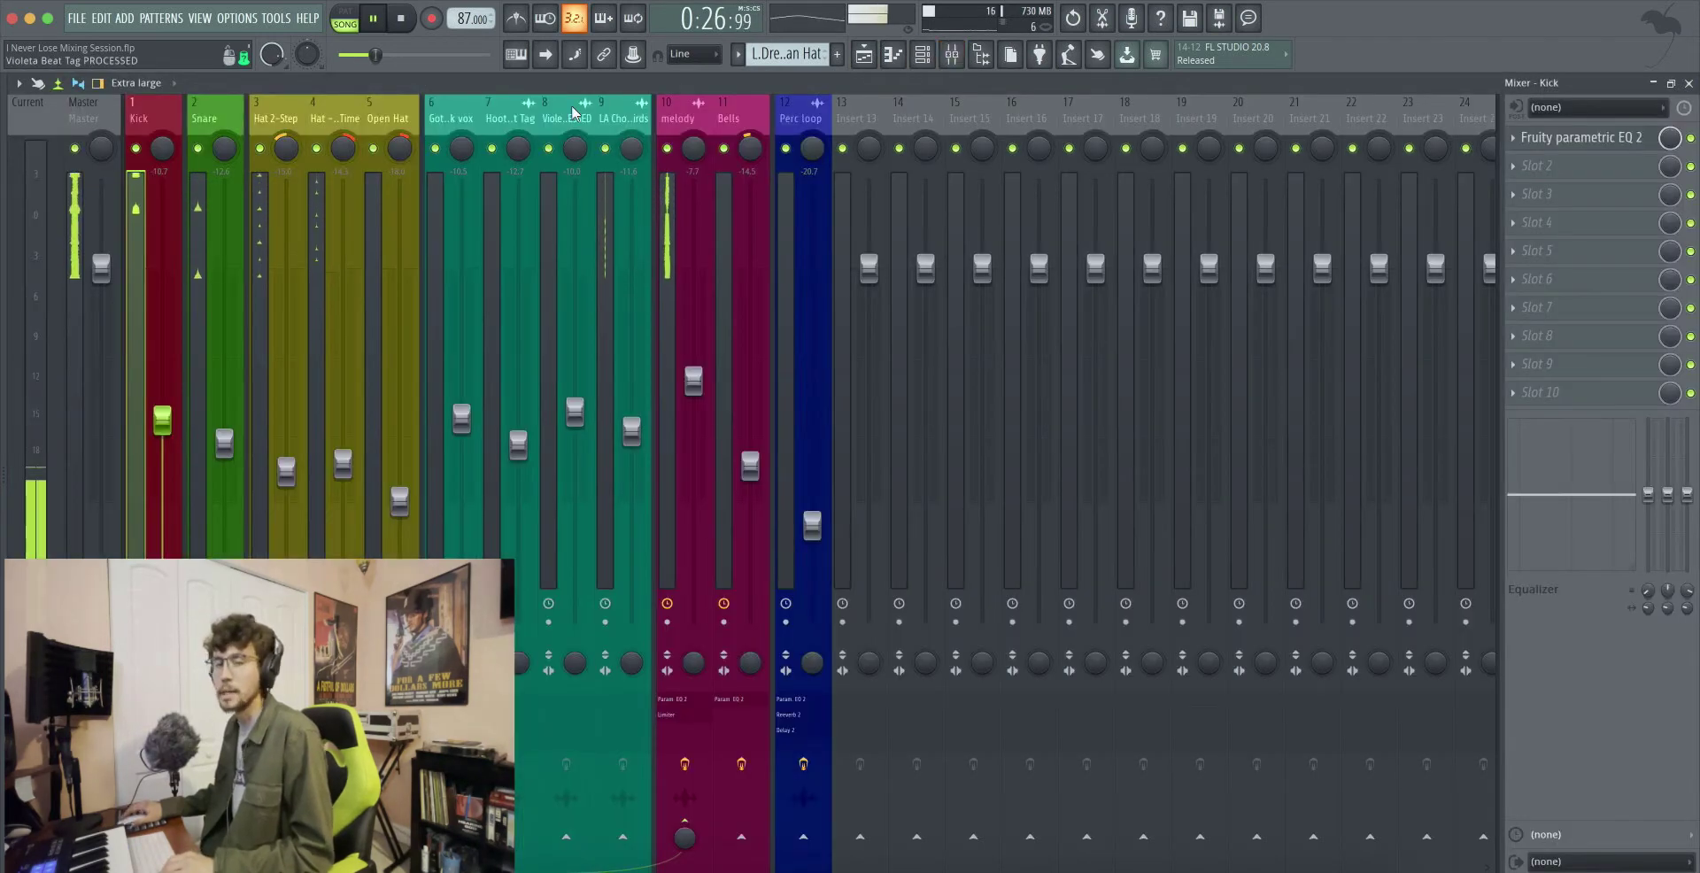
key("space")
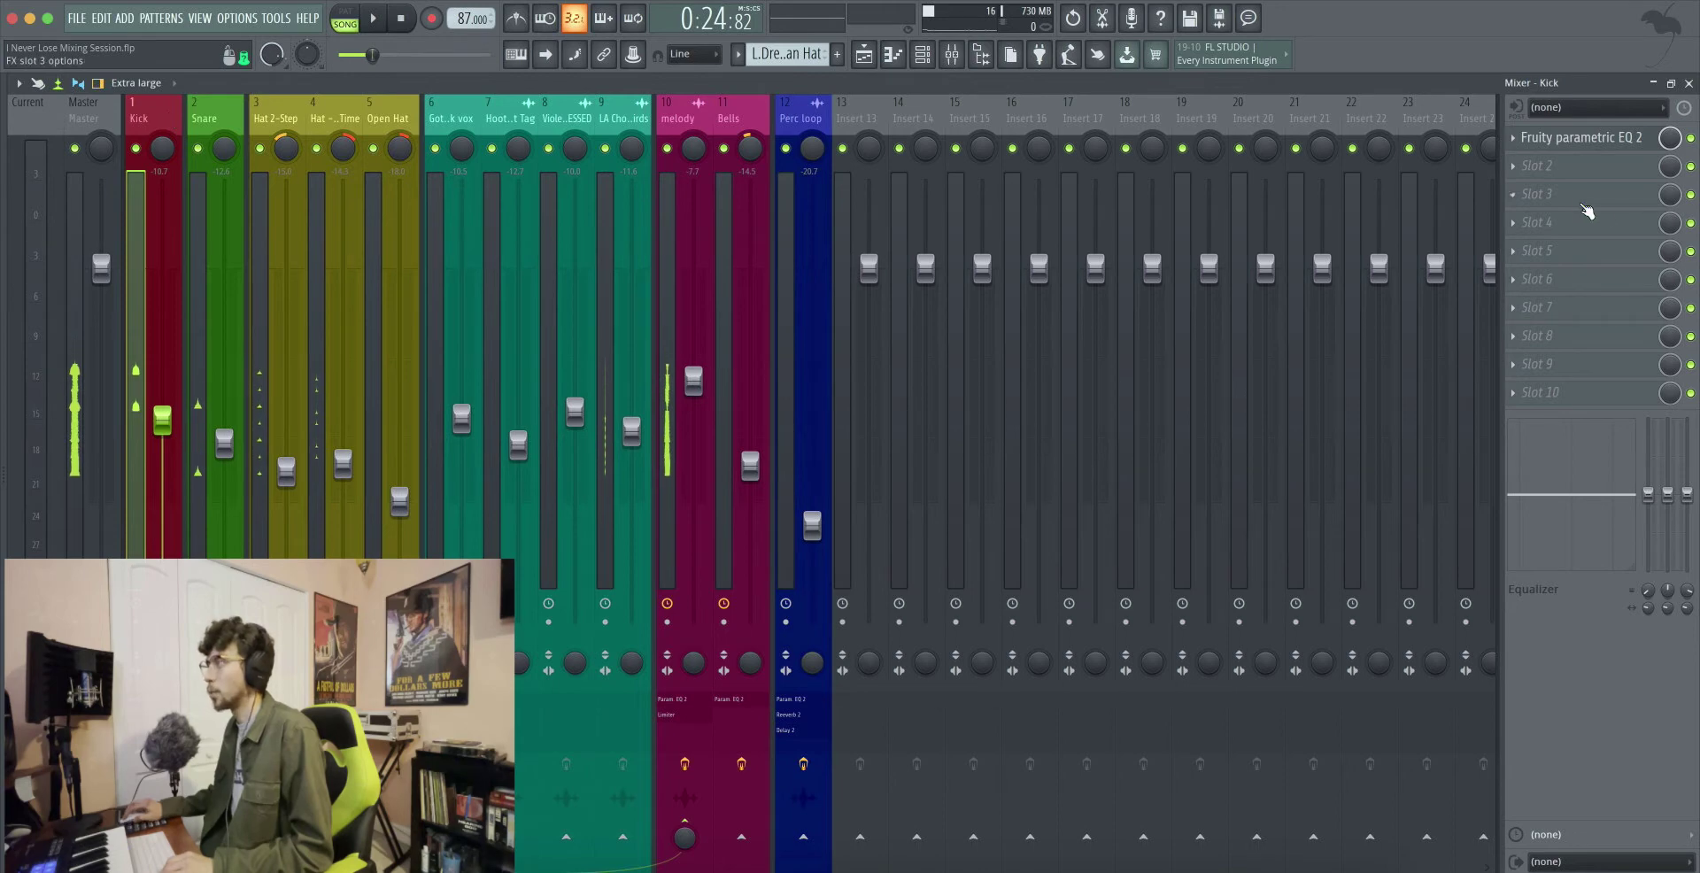
left_click(1612, 138)
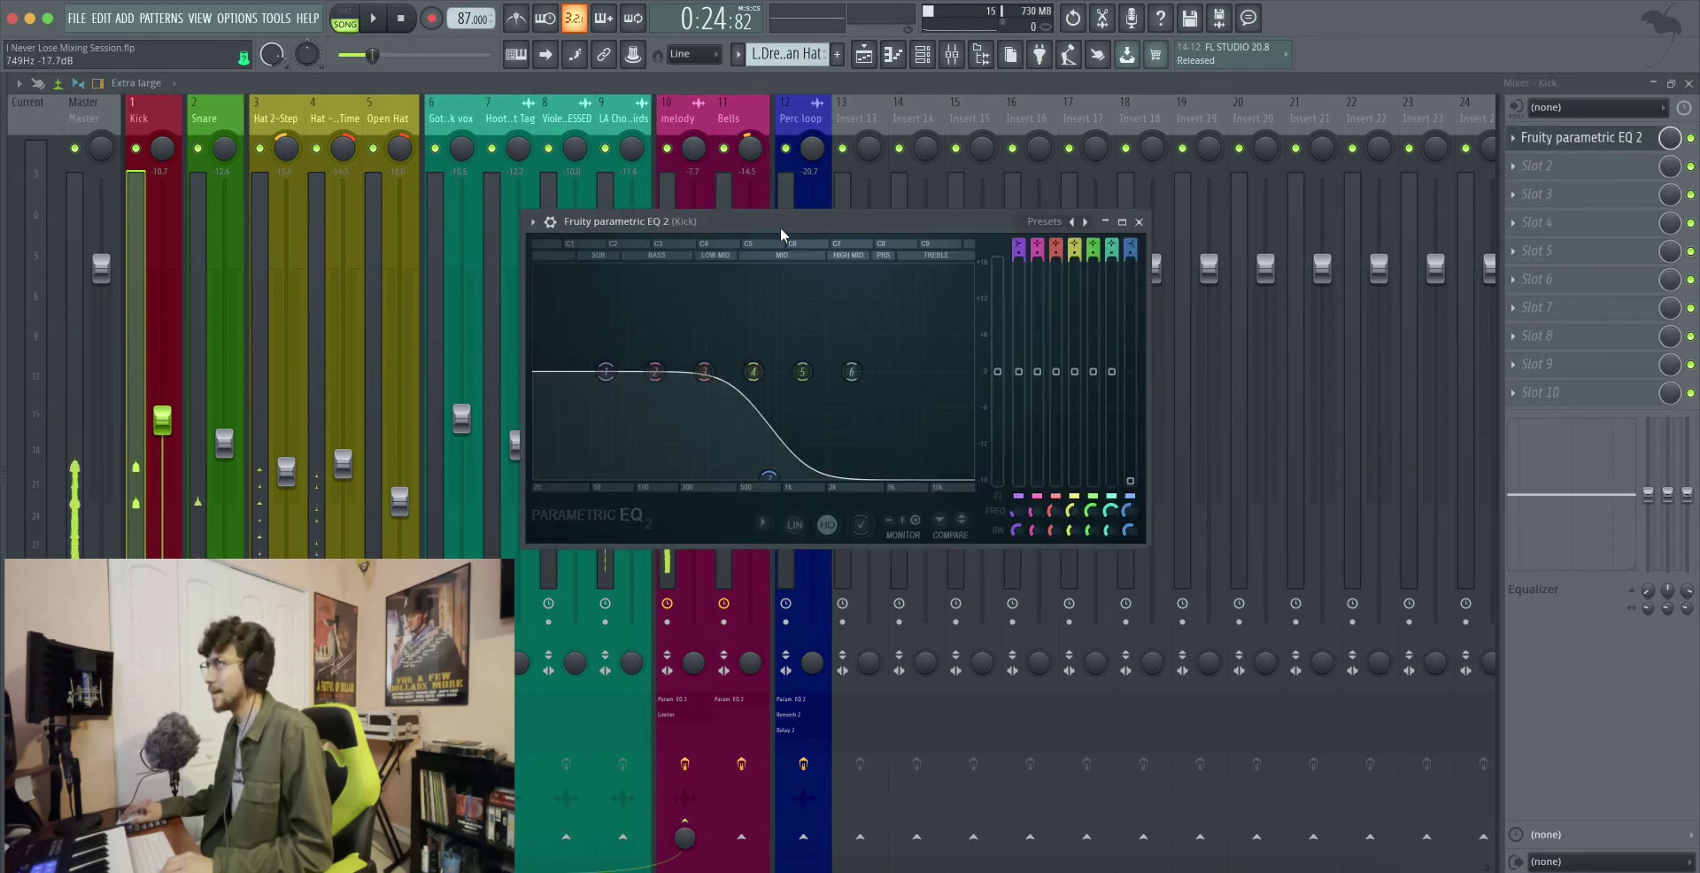
left_click_drag(782, 228, 804, 223)
left_click(1159, 218)
Set the playlist's playback position to the start of the full drum section, where the Track 3 melody clip begins
left_click(864, 54)
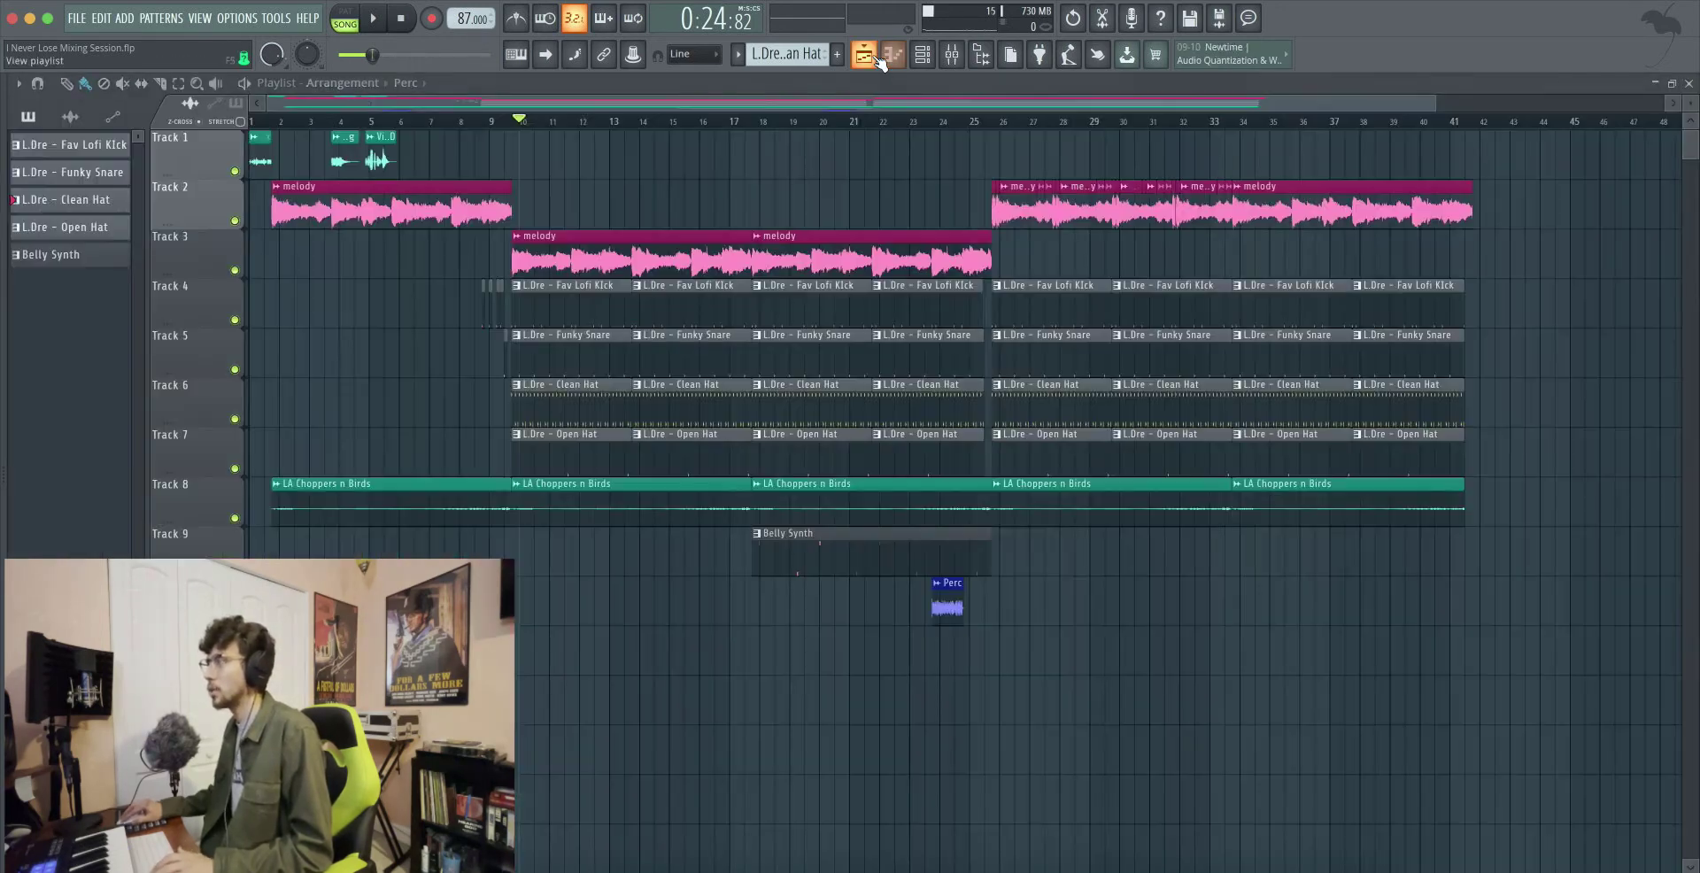
left_click(512, 121)
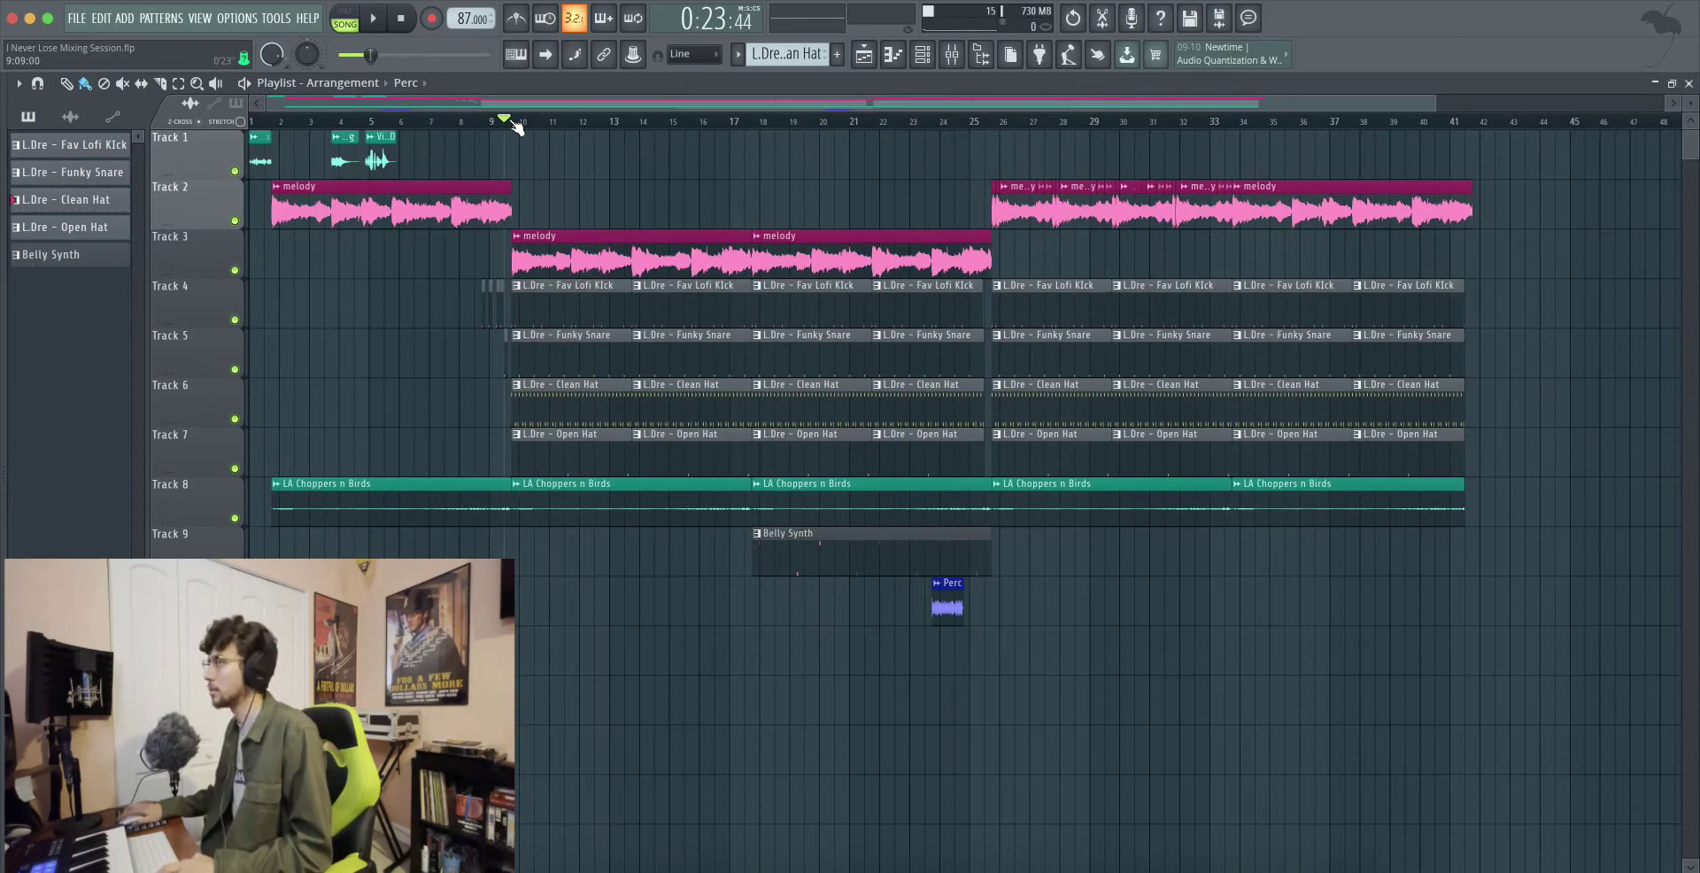
scroll(505, 335, "up", 6)
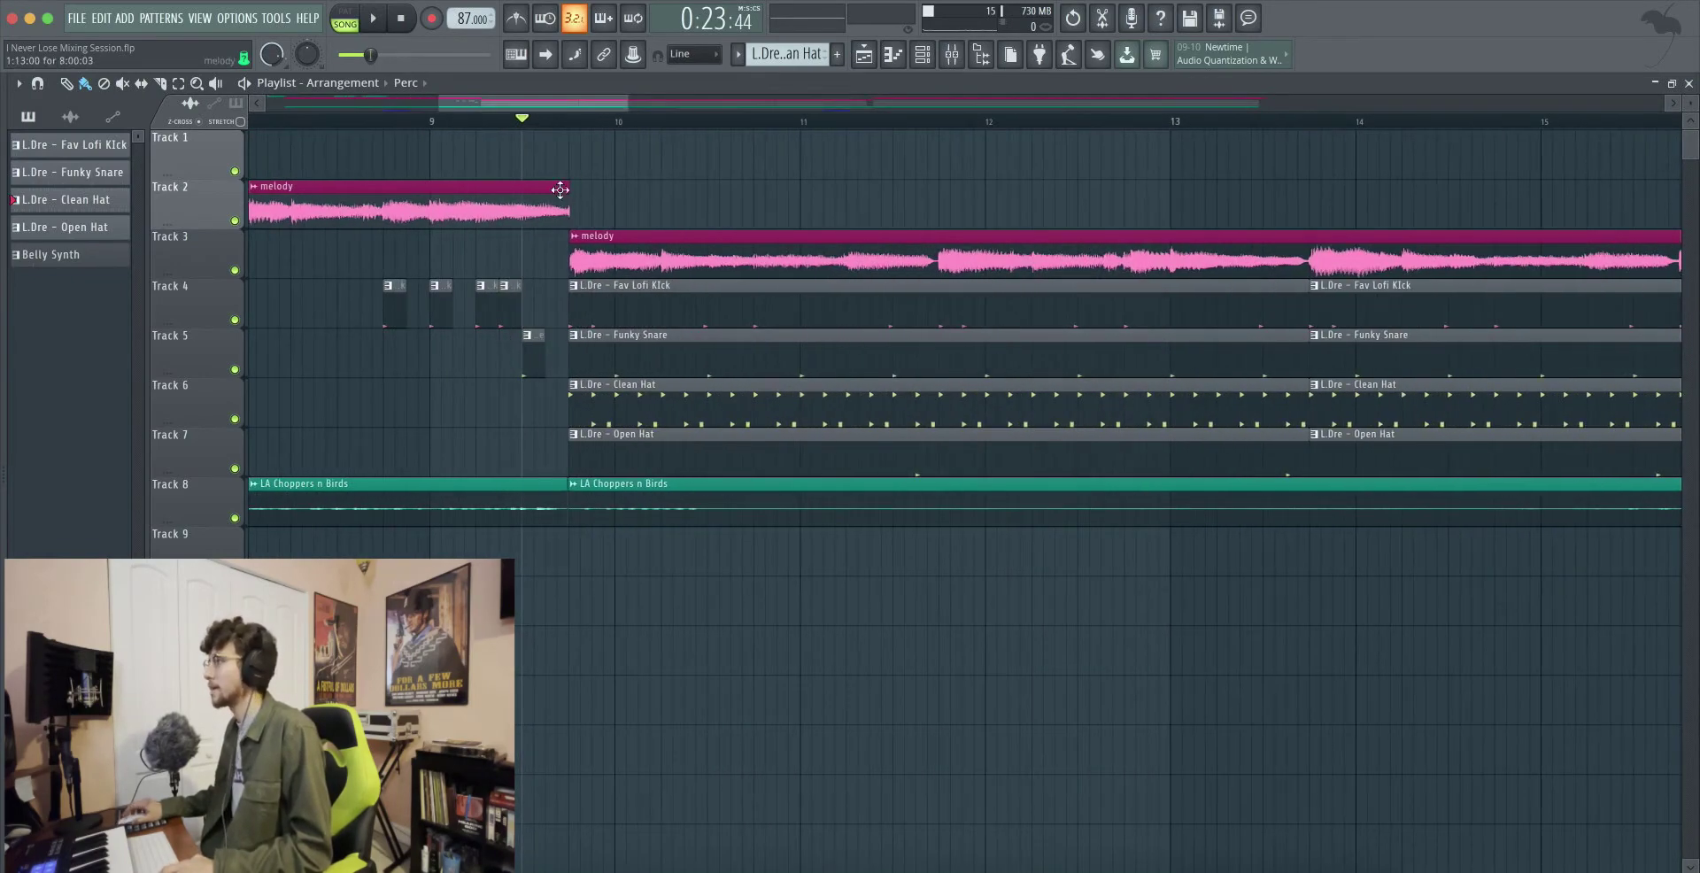
scroll(648, 307, "down", 6)
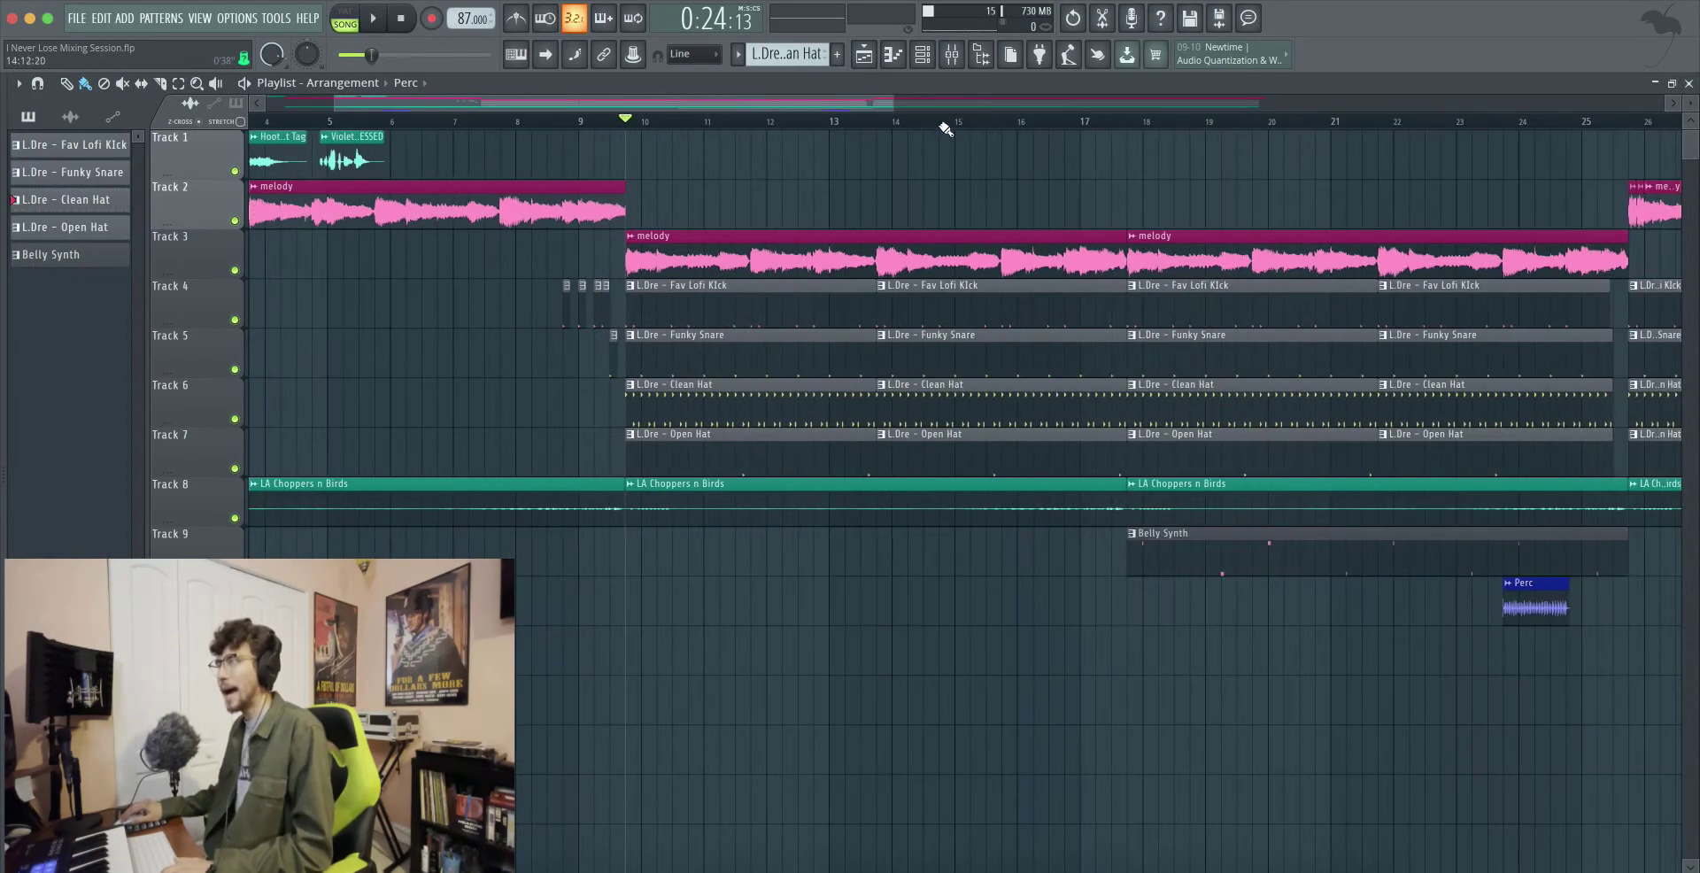
Open the kick channel's Fruity parametric EQ 2 in an enlarged window and play the drum section to examine the kick's spectrum
left_click(951, 54)
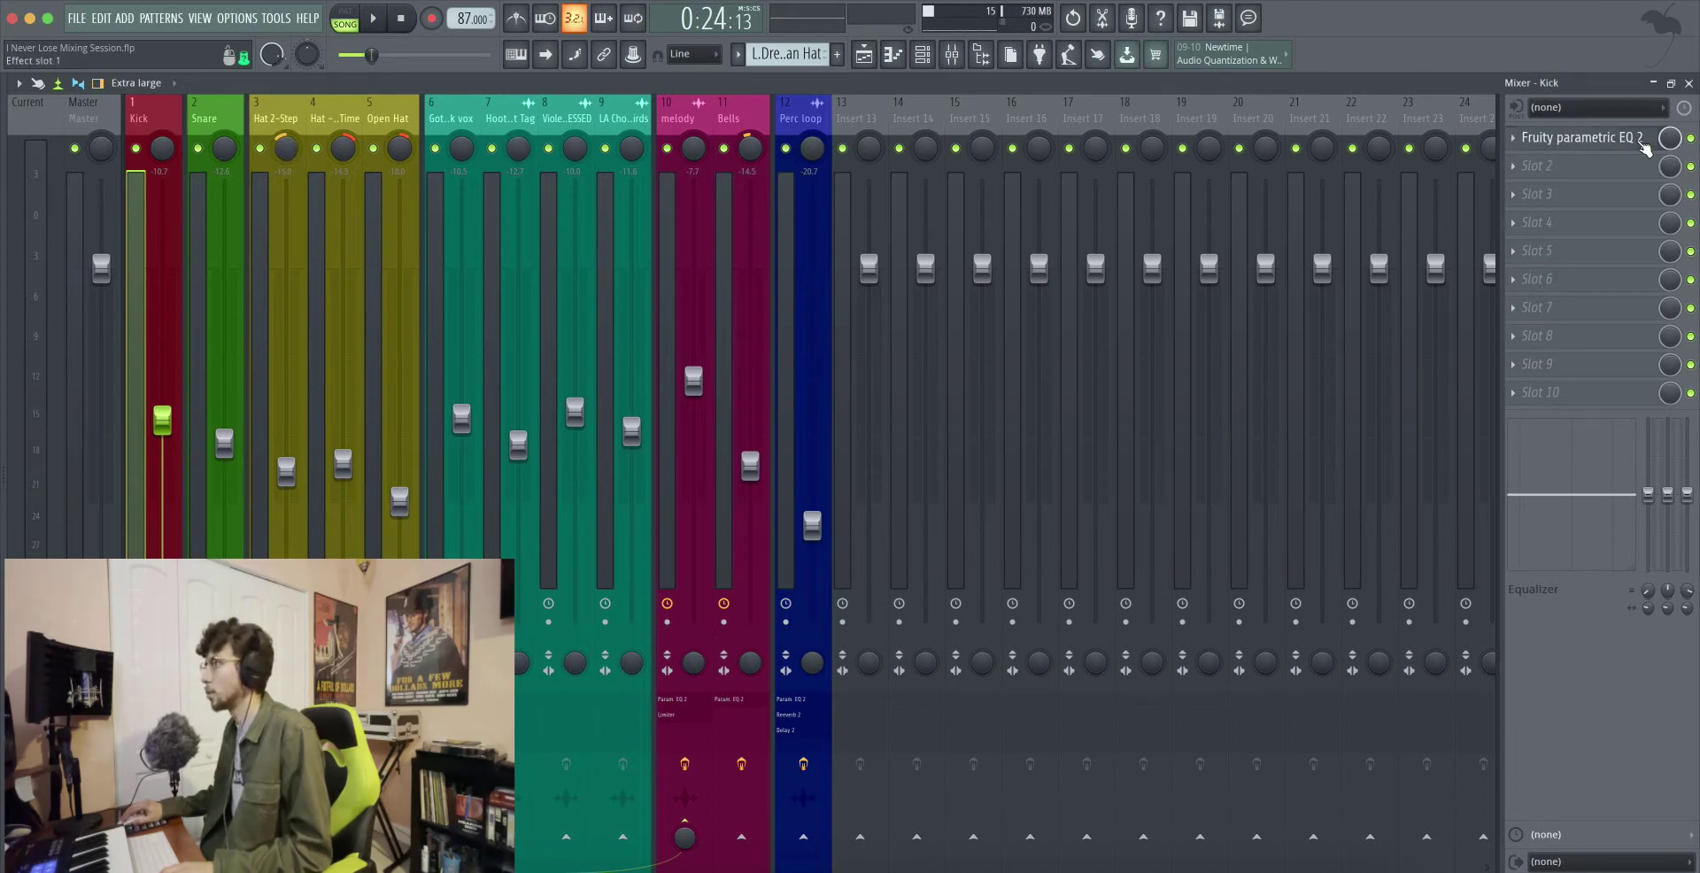
left_click(1581, 138)
left_click_drag(815, 219, 546, 146)
left_click_drag(896, 470, 1278, 666)
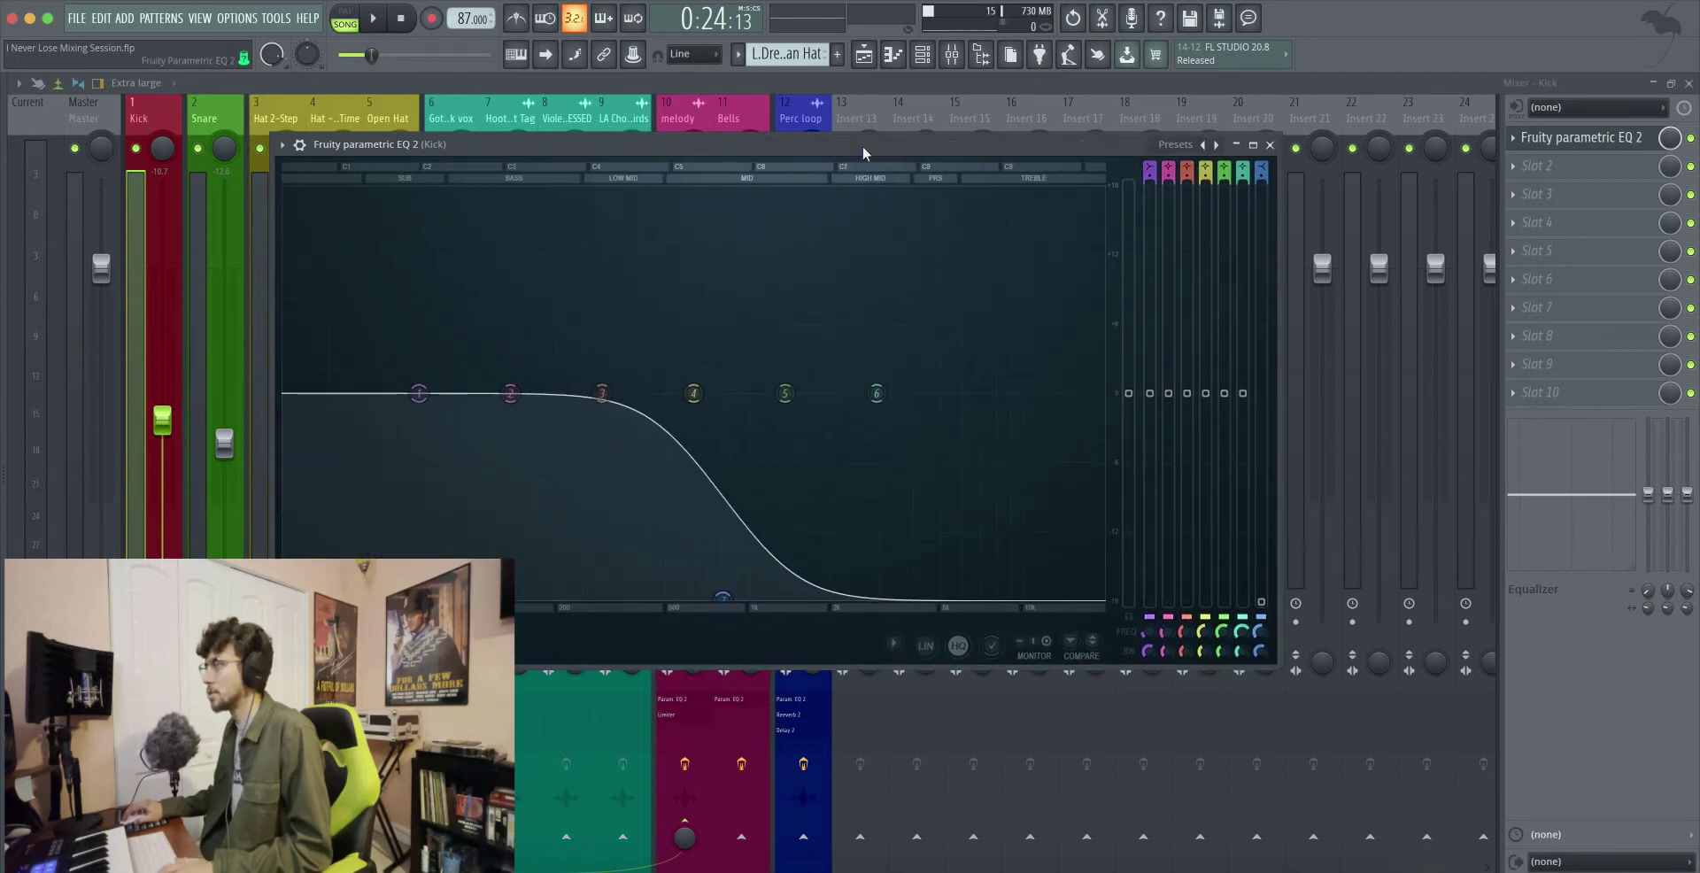
left_click_drag(862, 151, 980, 177)
key("space")
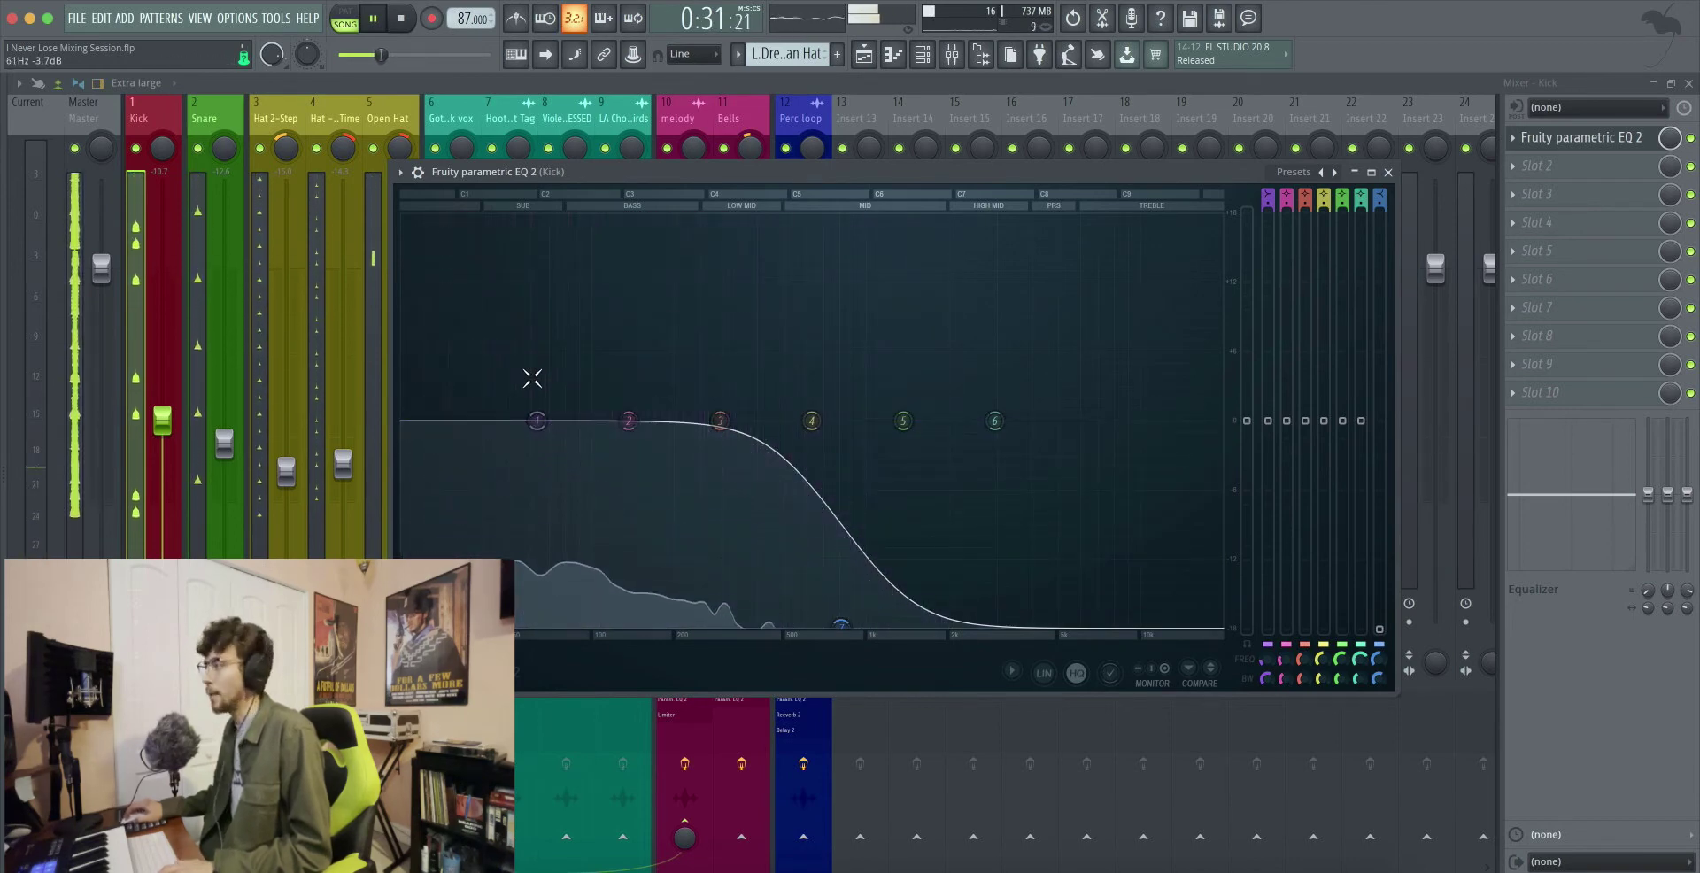
key("space")
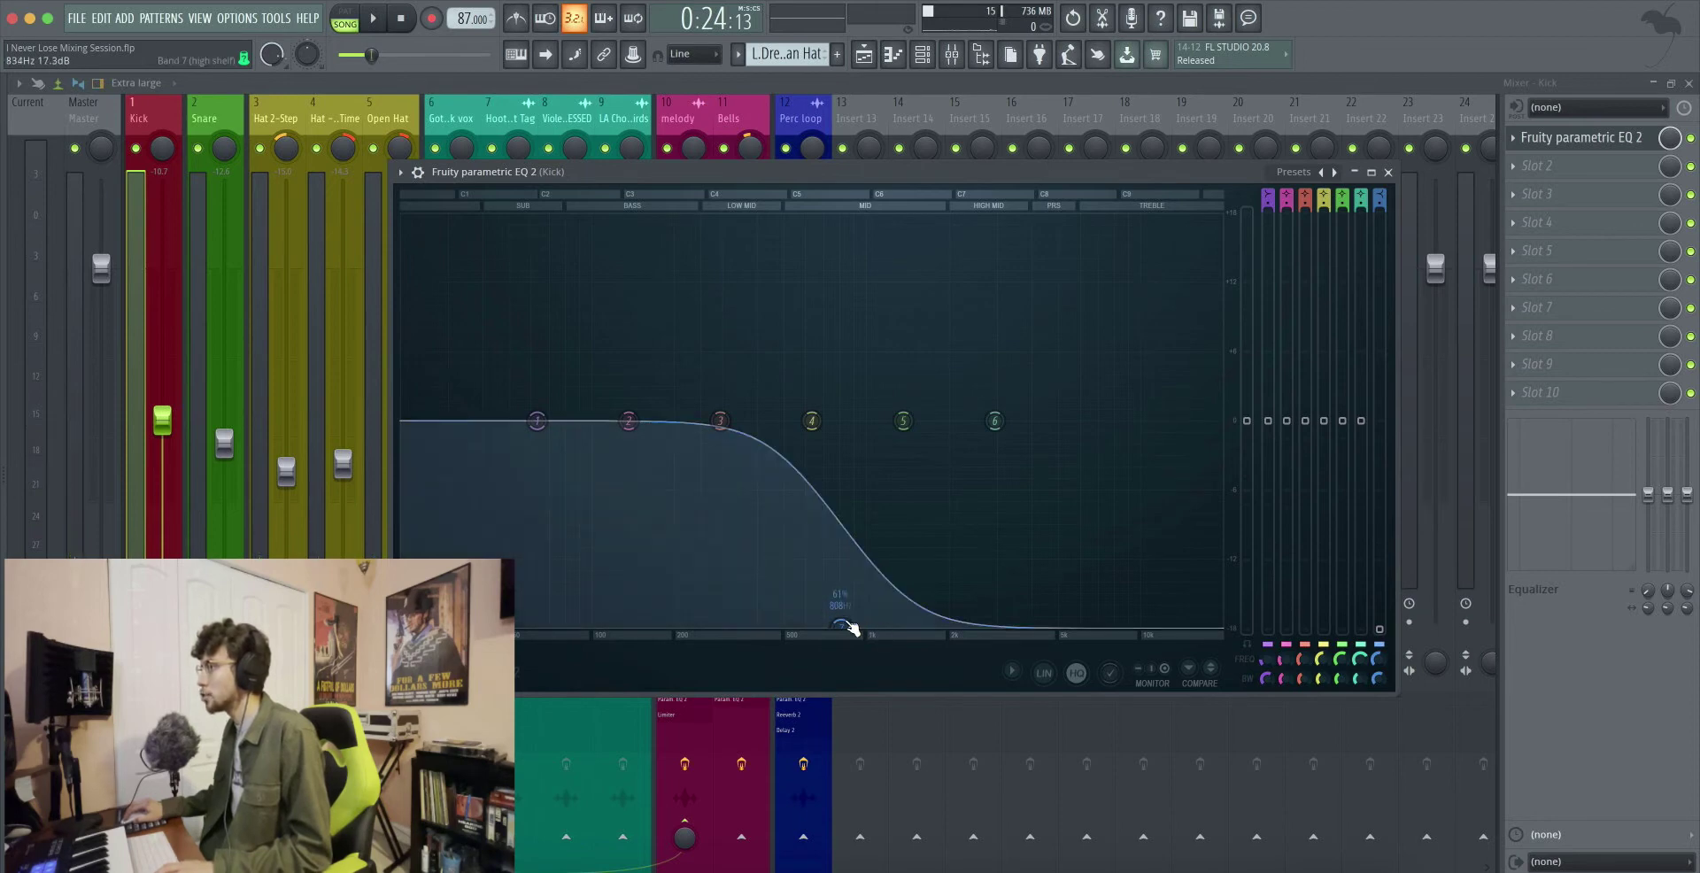
Raise the kick EQ's band 7 high-frequency cutoff to above 10 kHz and audition the unfiltered kick
left_click_drag(841, 626, 1114, 584)
key("space")
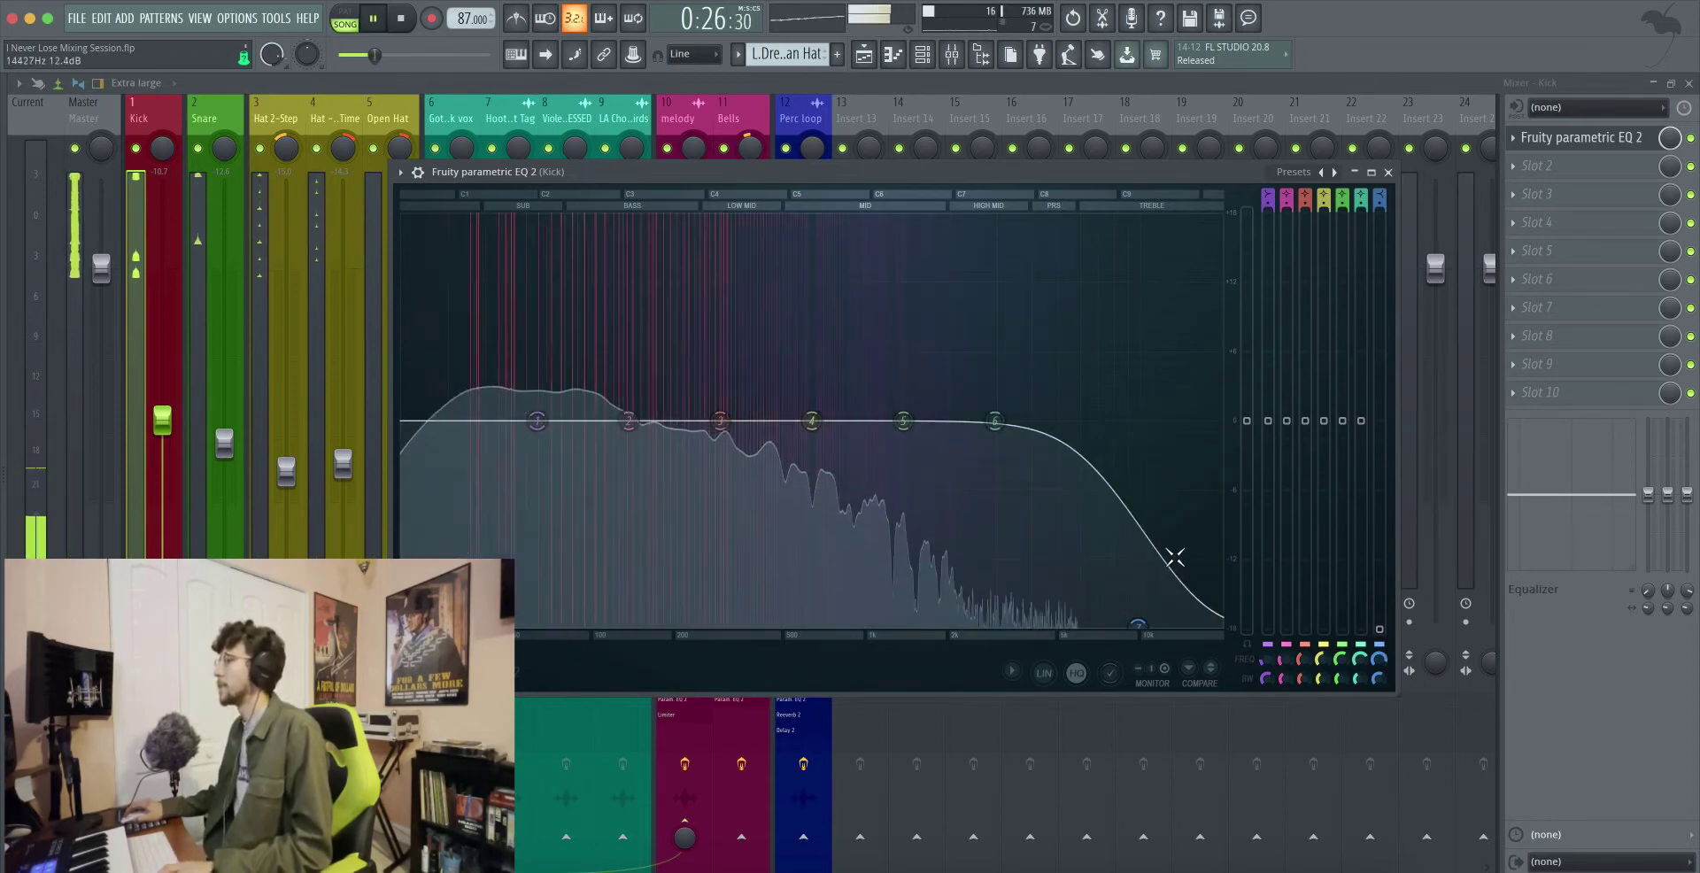
left_click_drag(1139, 626, 1183, 623)
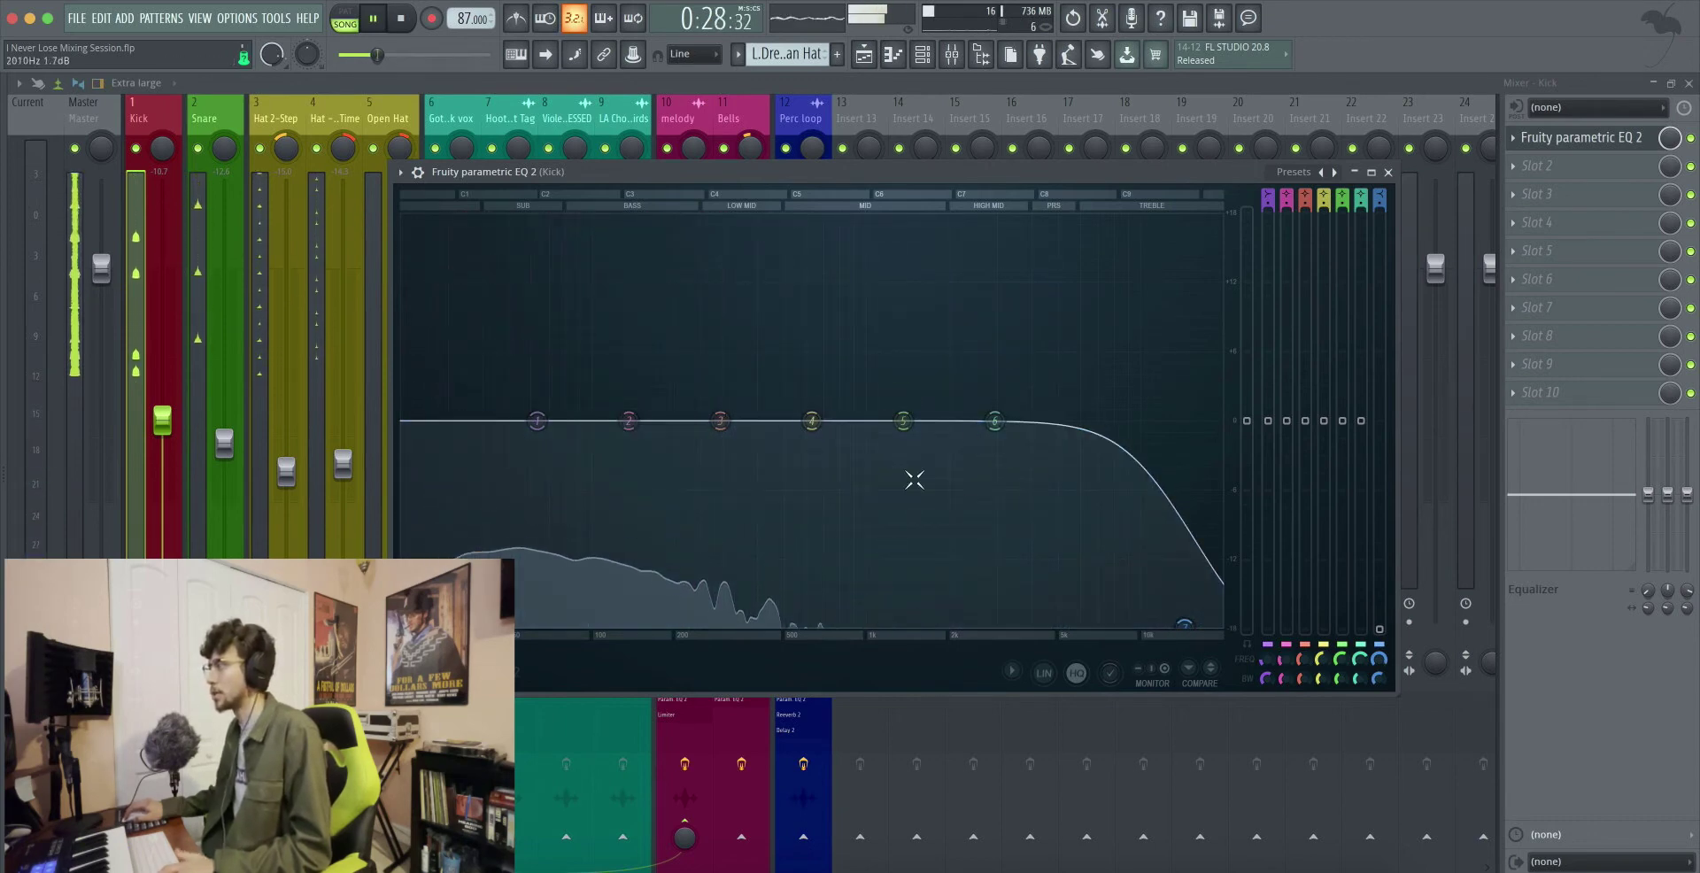
key("space")
Lower the kick EQ's band 7 cutoff to just below 1 kHz, audition the filtered kick and close the EQ
left_click_drag(1186, 624, 852, 624)
key("space")
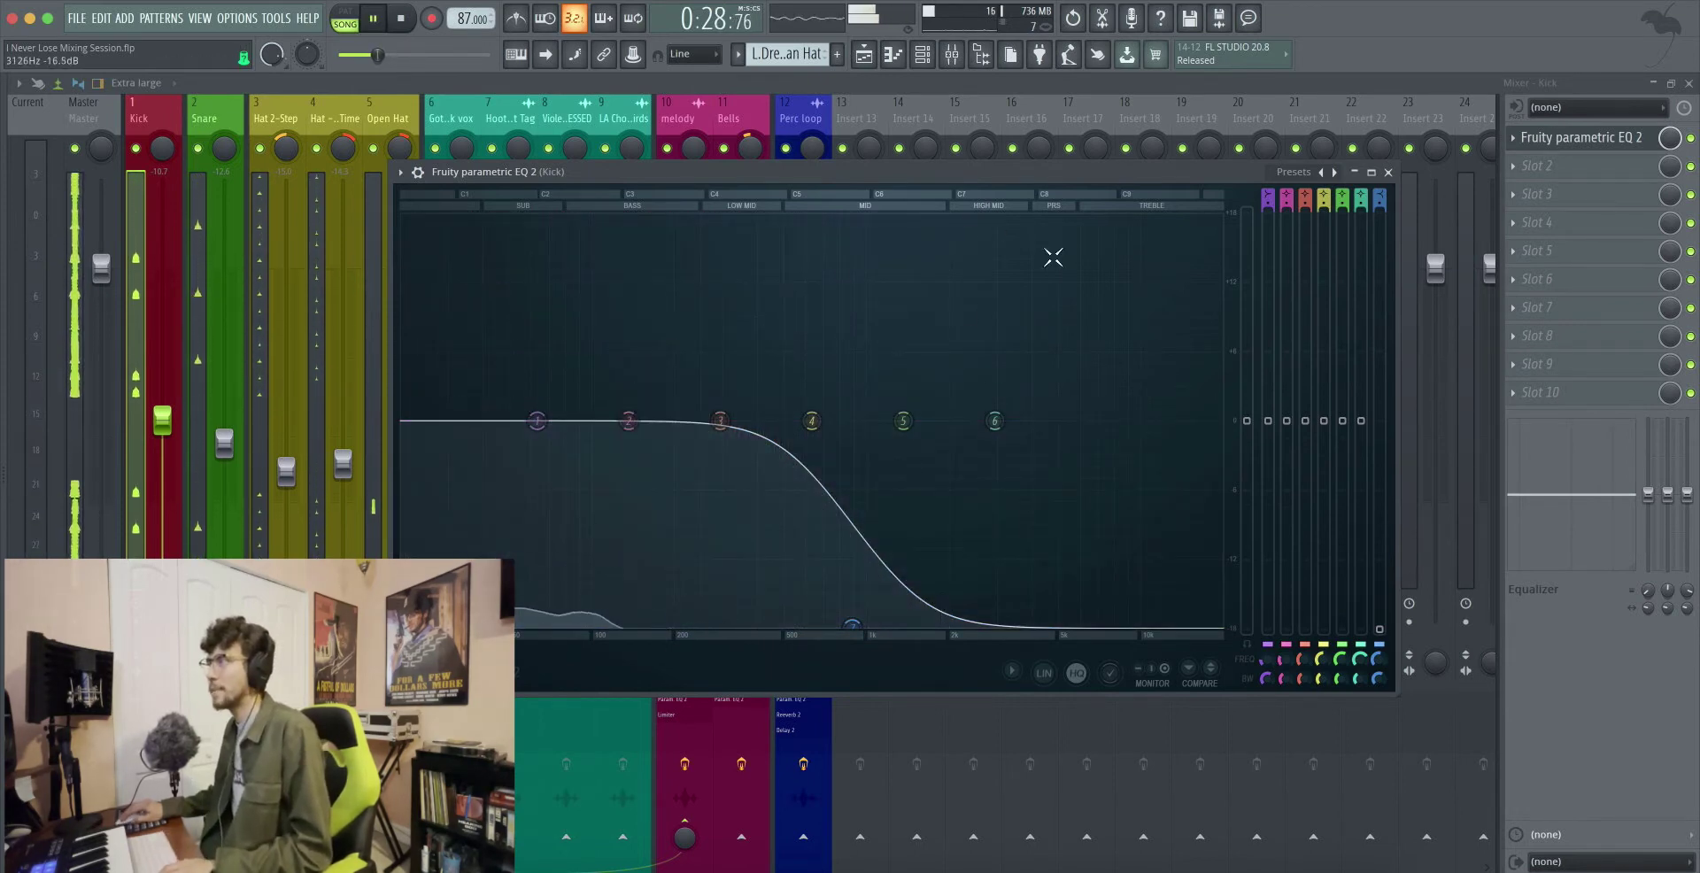
key("space")
left_click(1582, 137)
Open the snare channel's first Fruity parametric EQ 2 in an enlarged window and play the drum section to examine its low cut
key("Right")
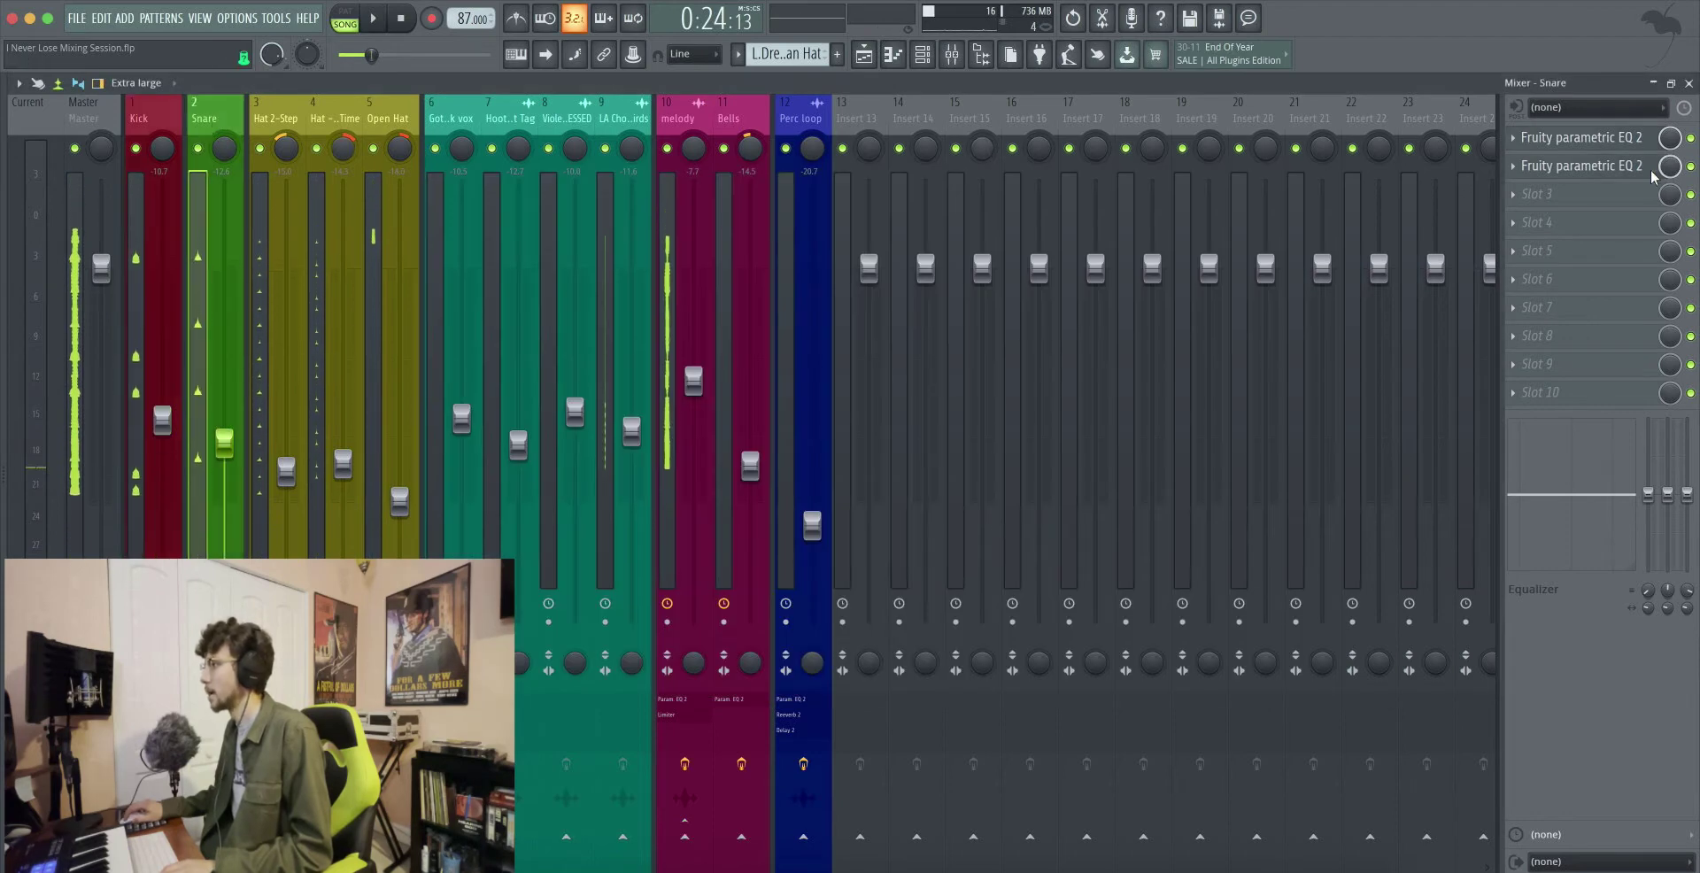
left_click(1585, 138)
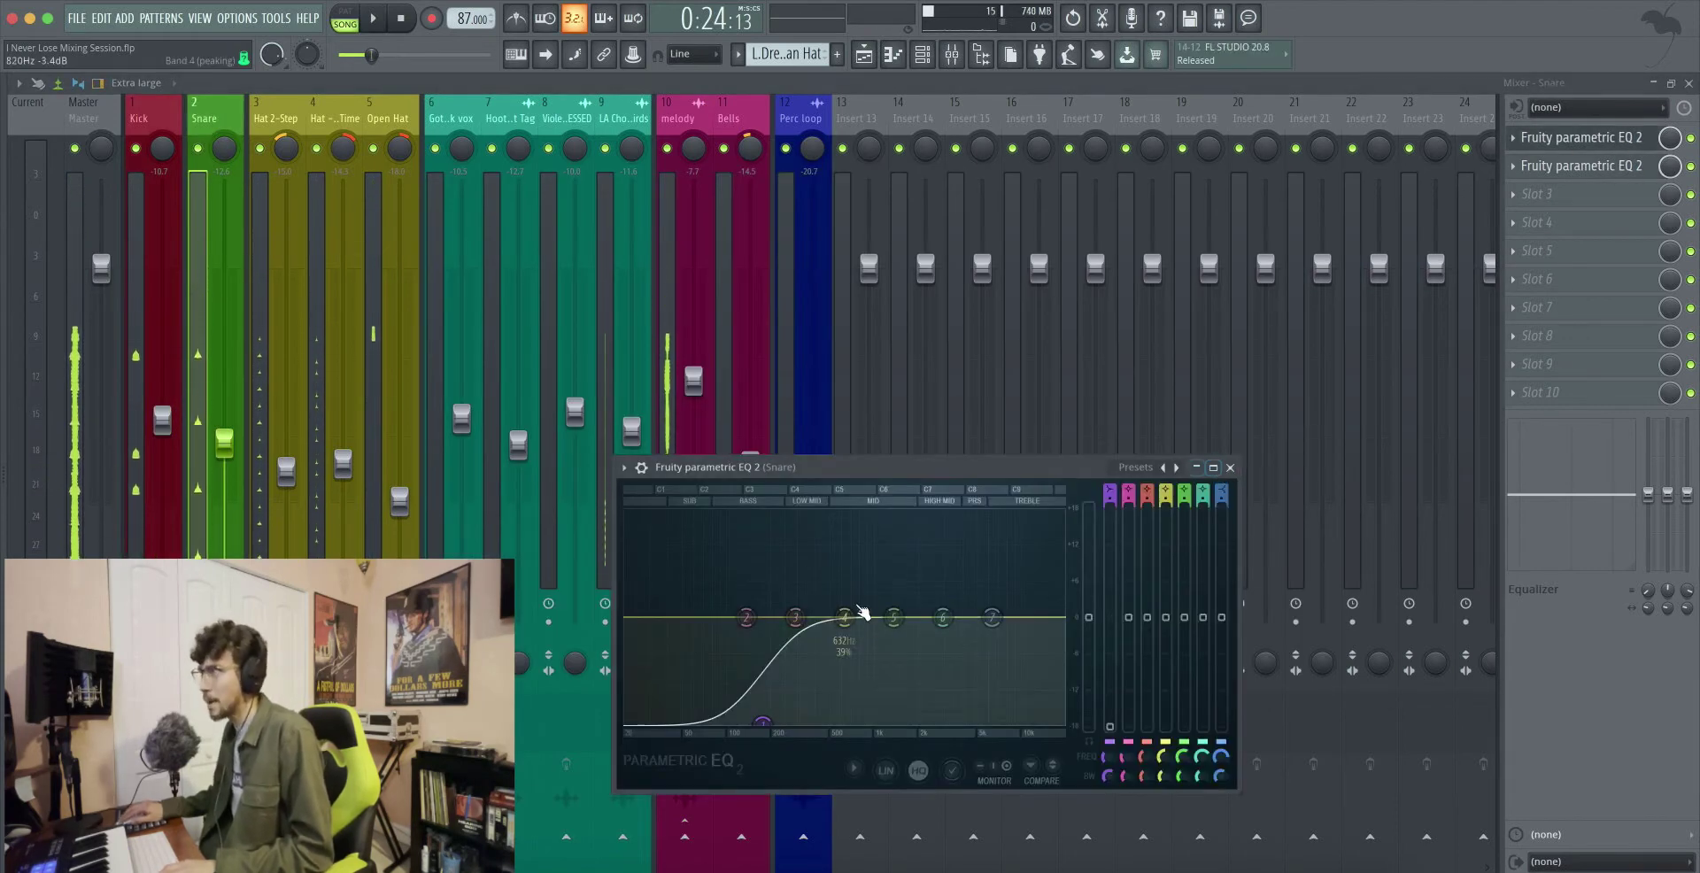
left_click_drag(885, 467, 673, 173)
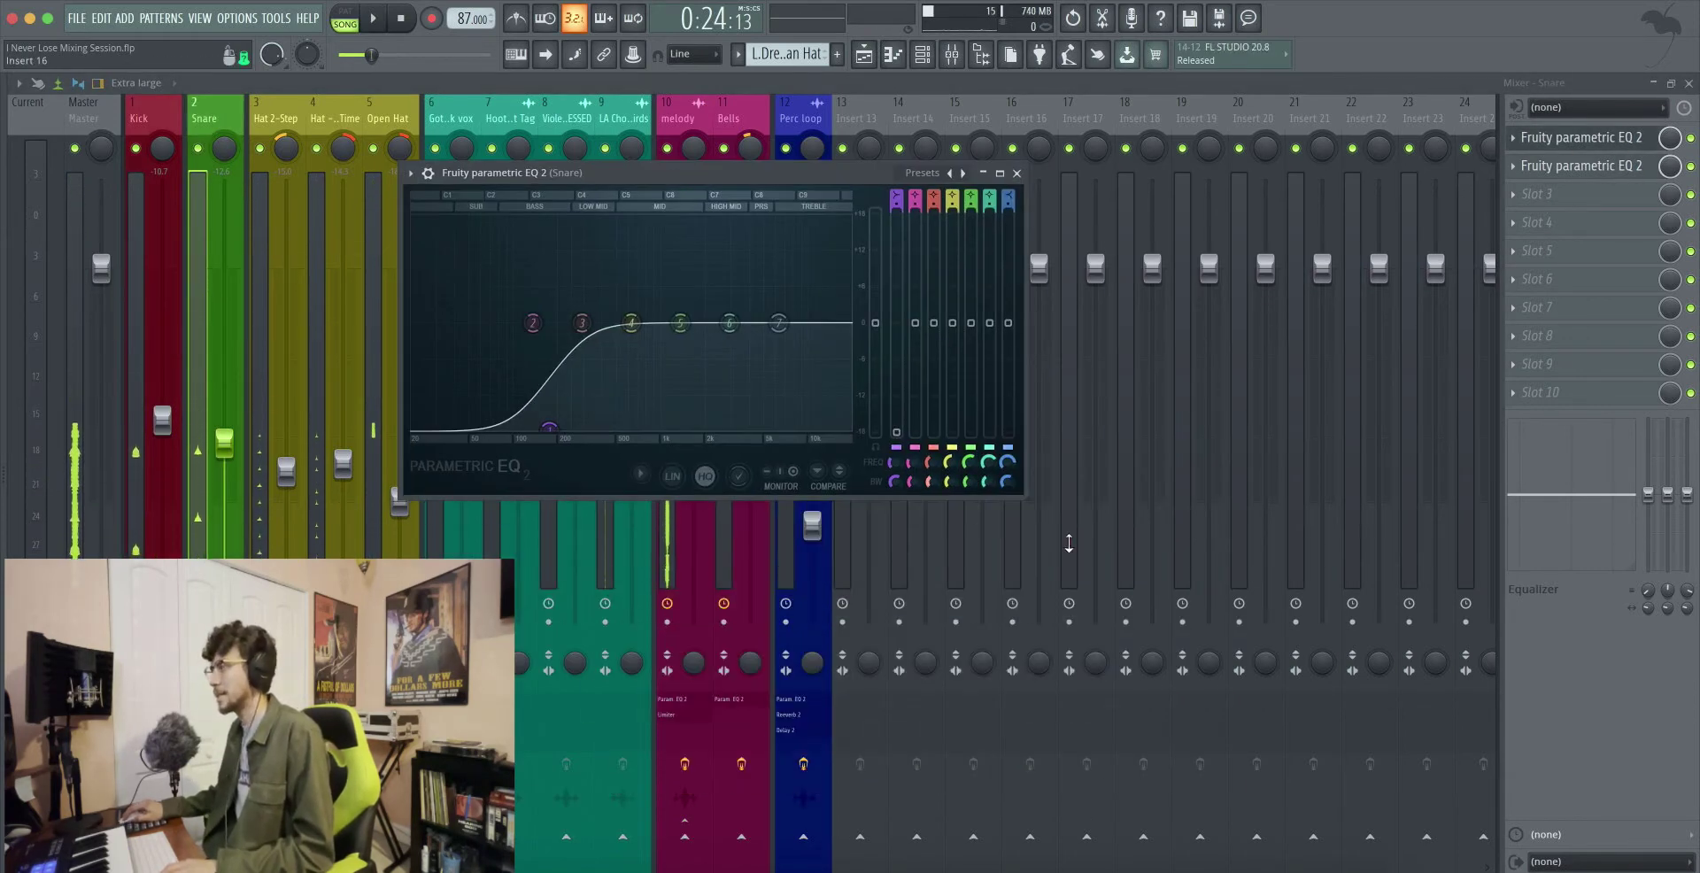
left_click_drag(1025, 496, 1368, 687)
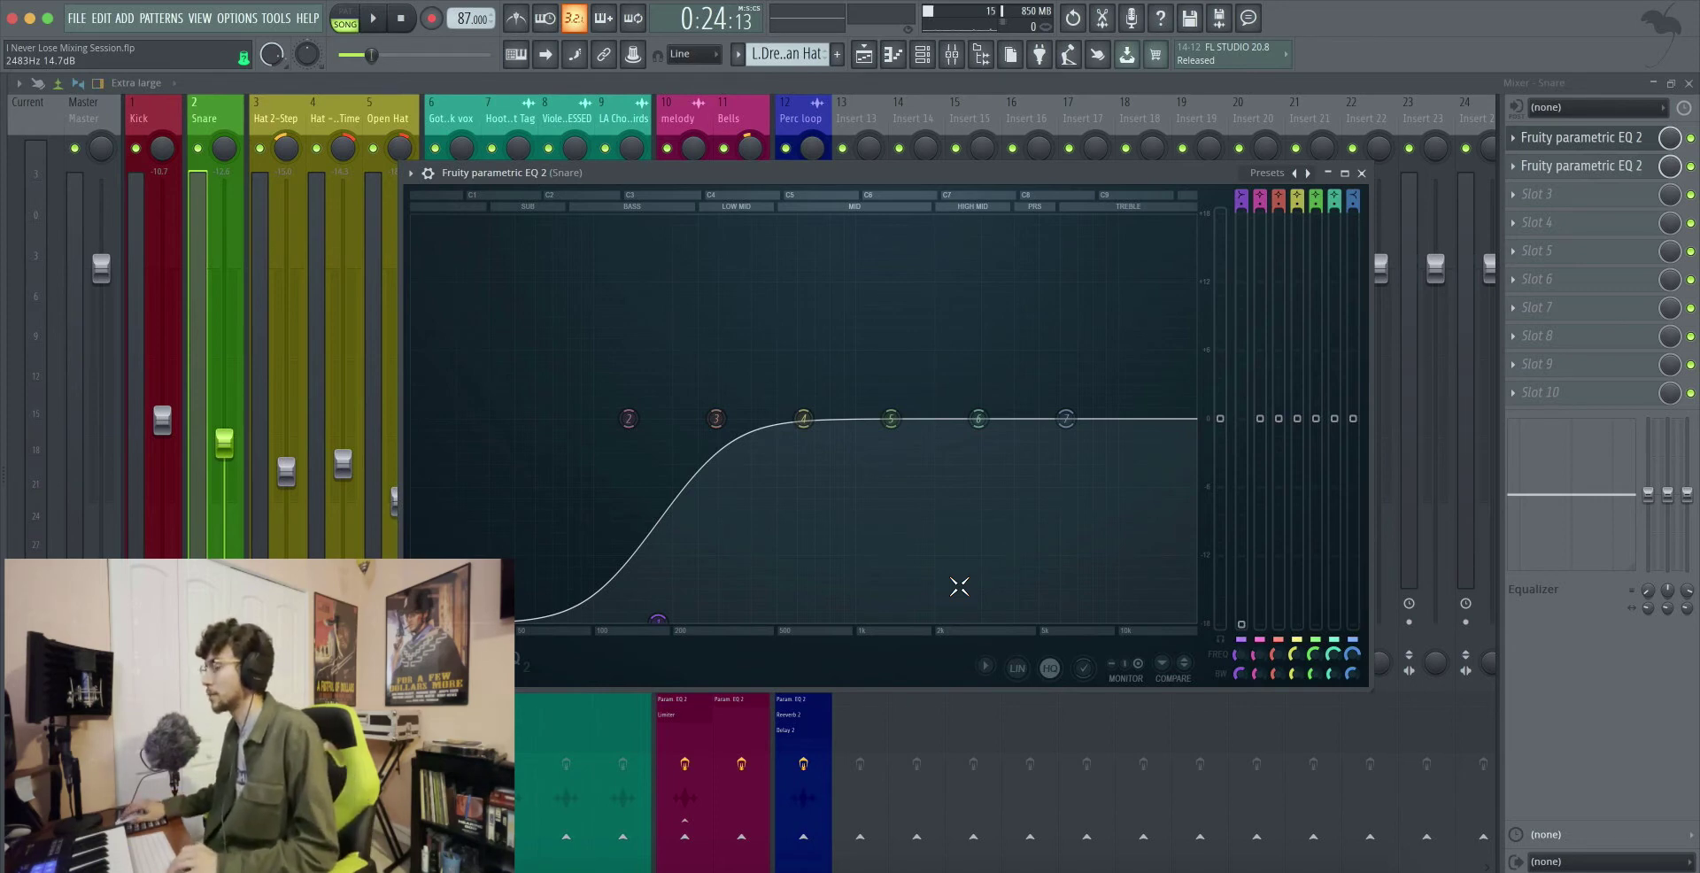
key("space")
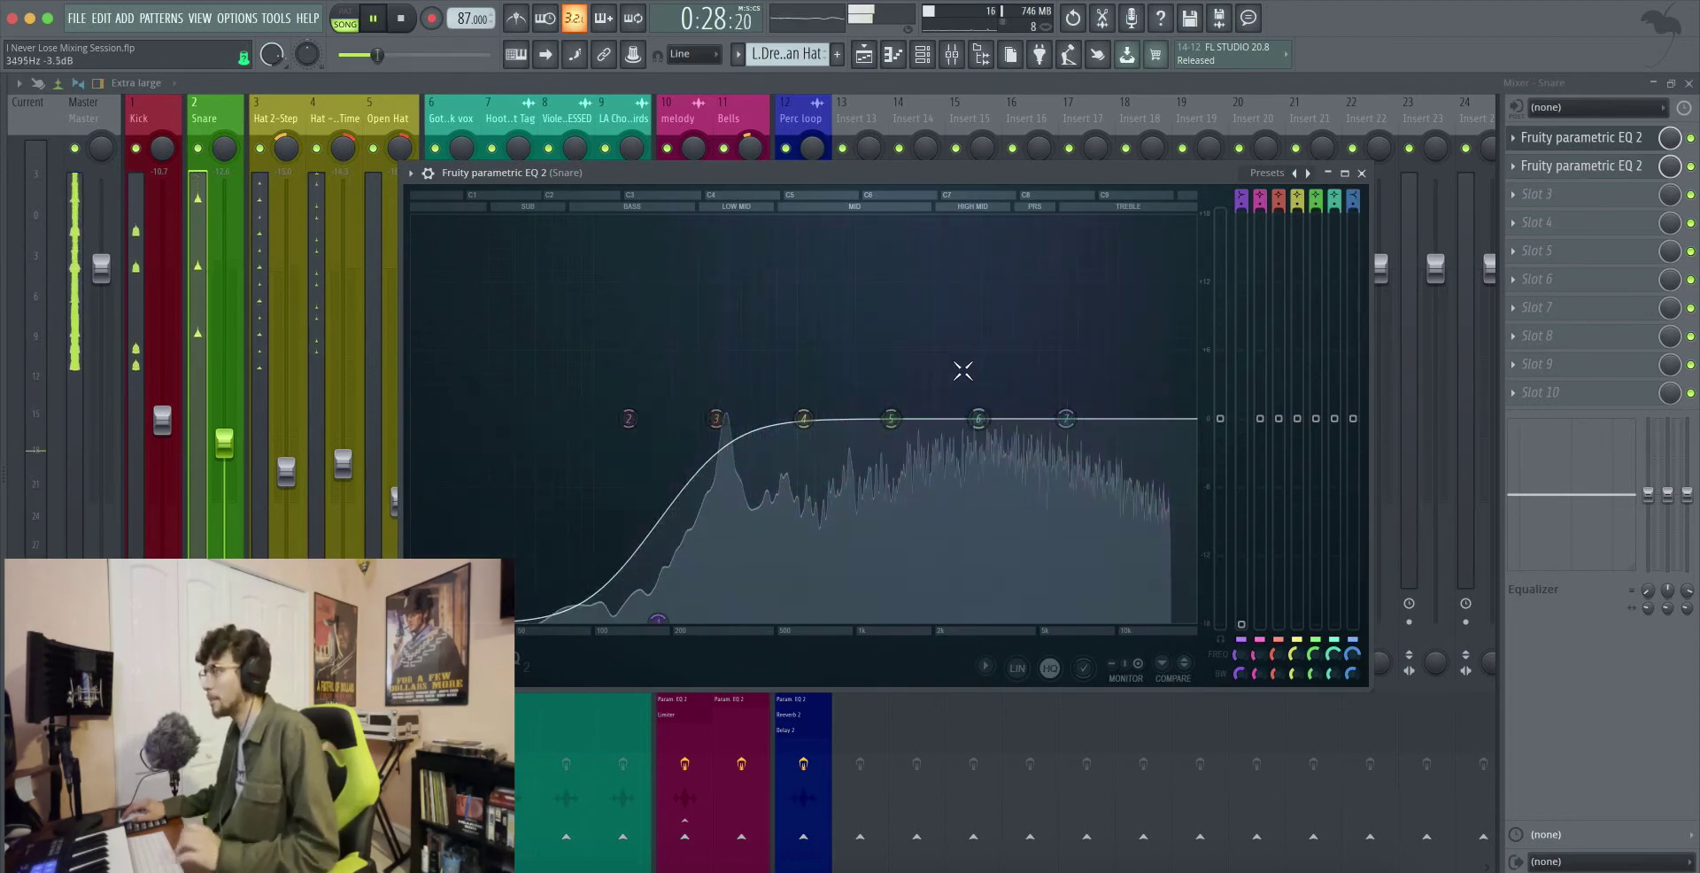
key("space")
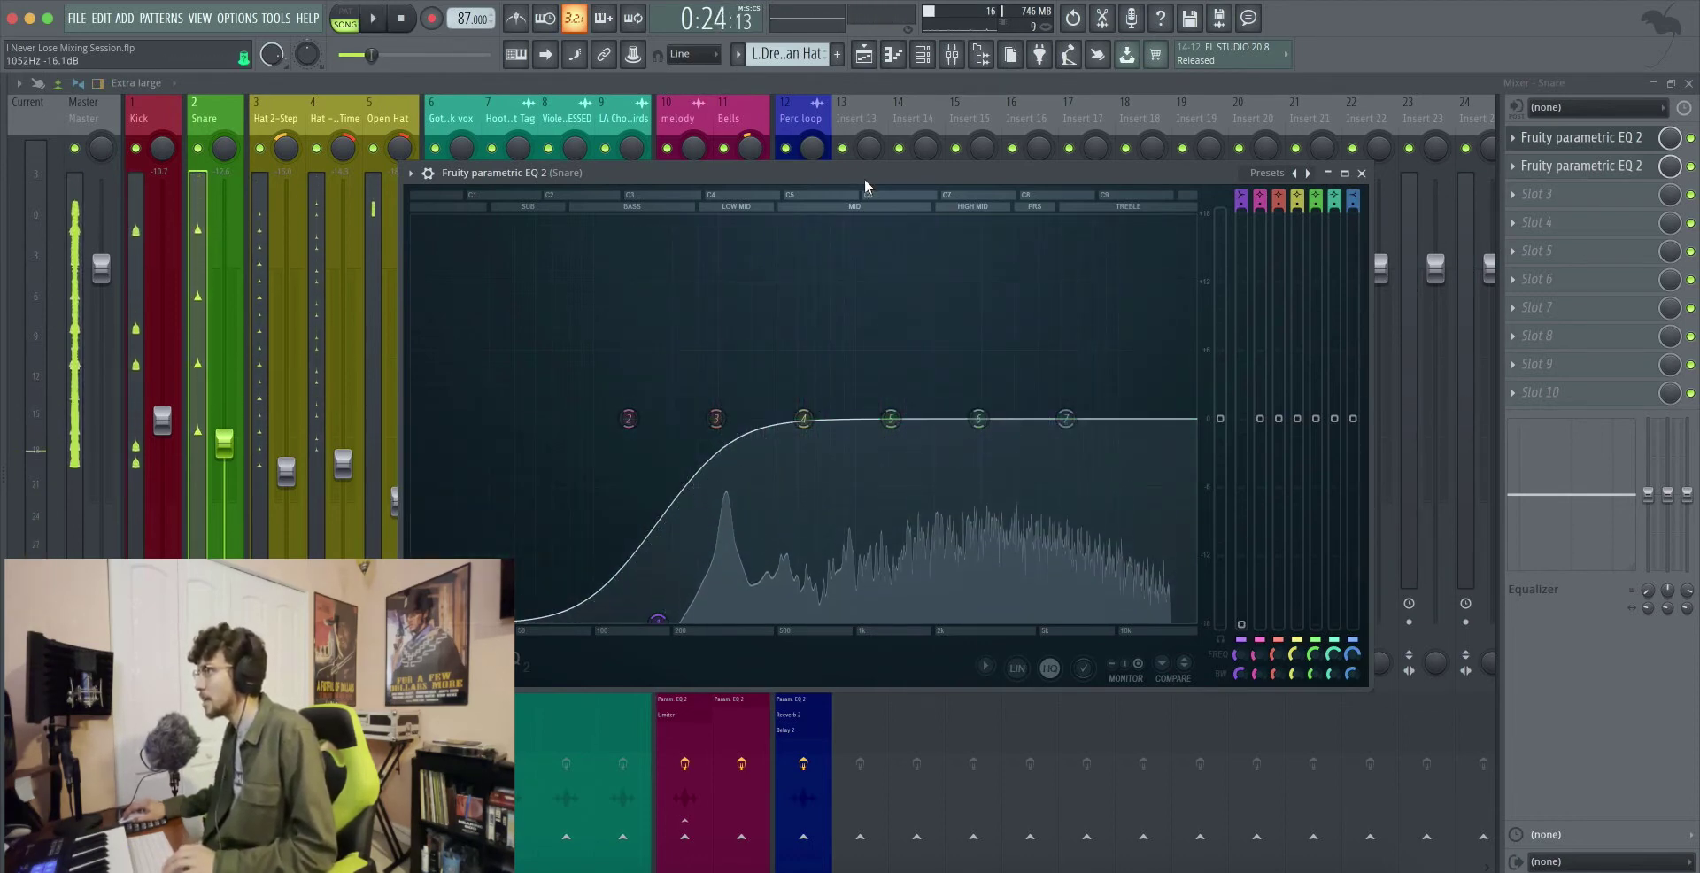
Replay the drum section to examine the low-mid peak in the snare's spectrum, and close the first EQ
left_click_drag(866, 175, 943, 138)
key("space")
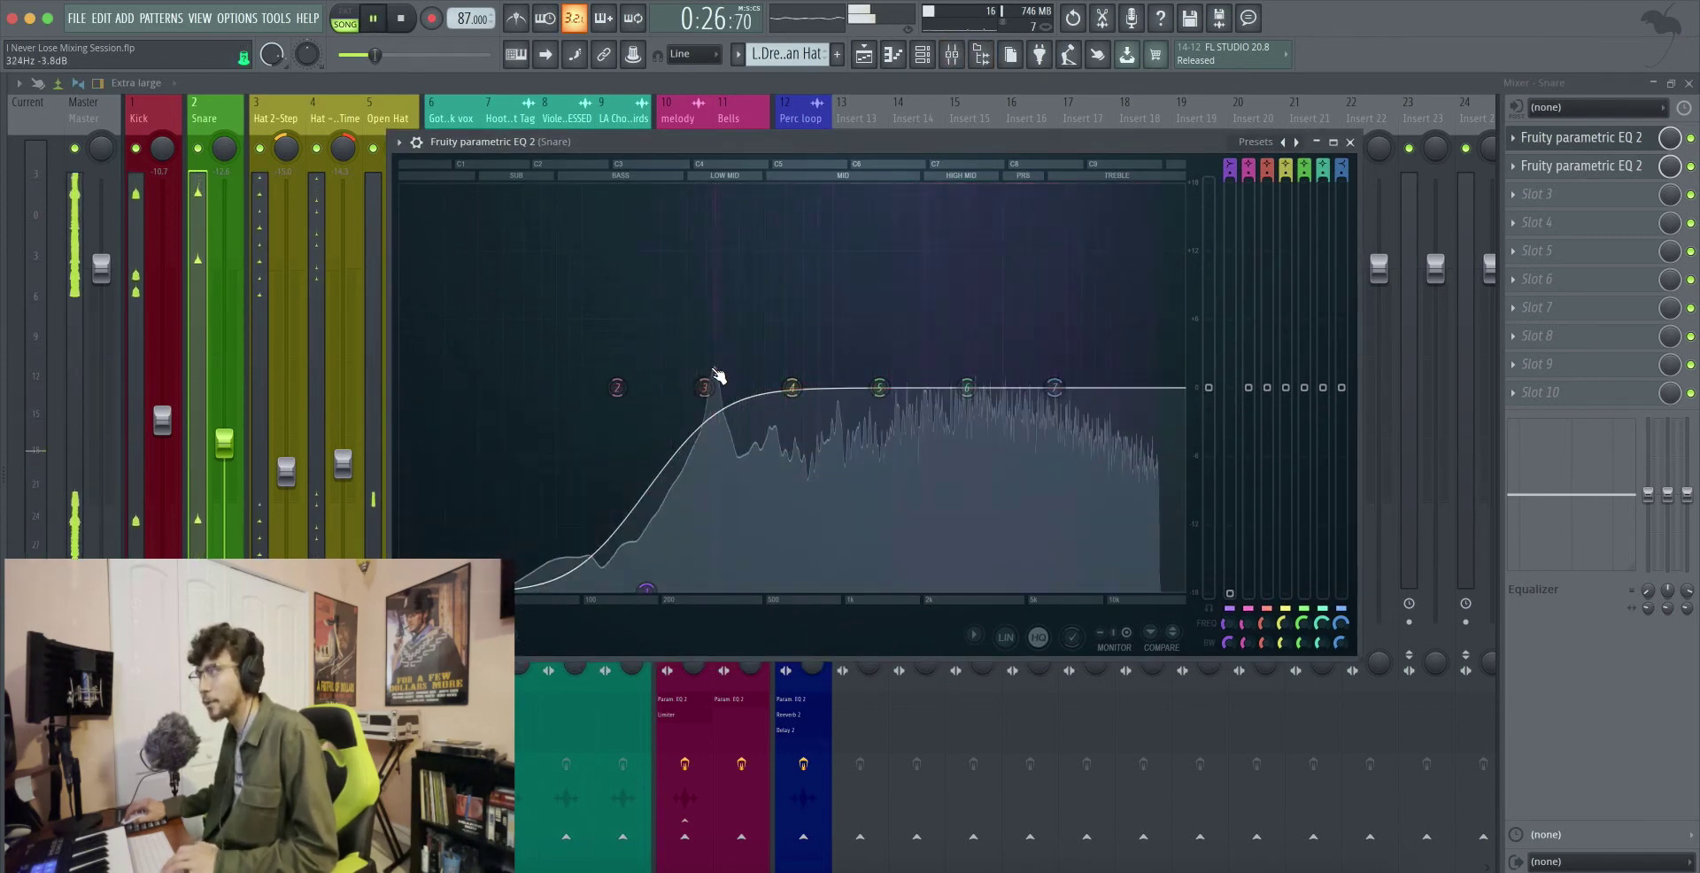
key("space")
left_click(1352, 143)
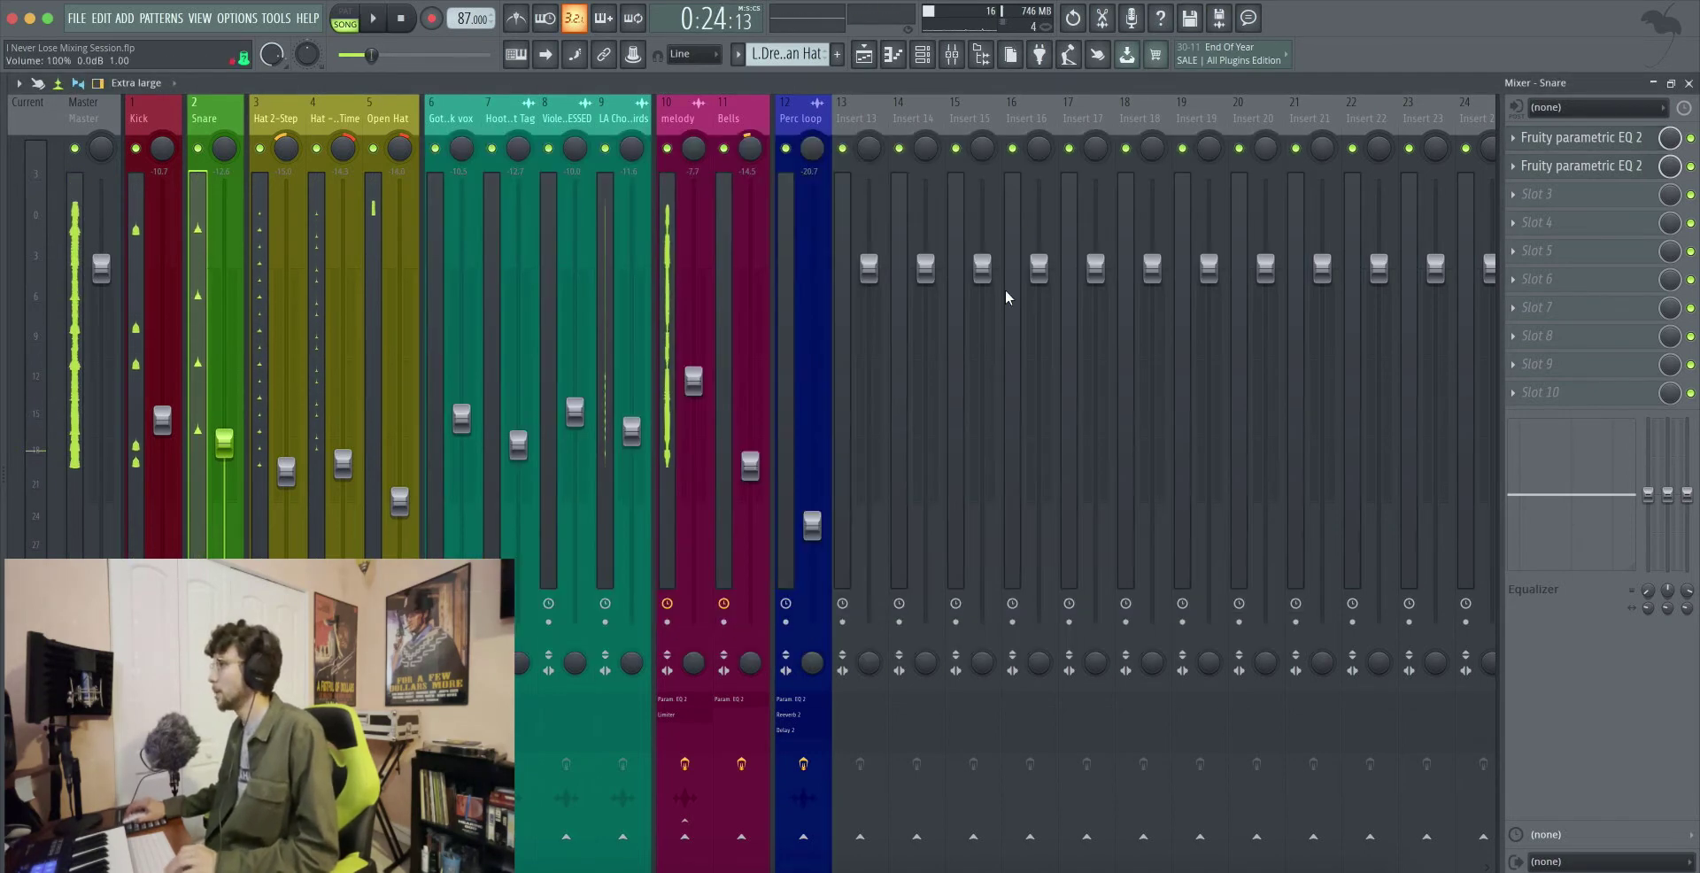
Open the snare channel's second Fruity parametric EQ 2 enlarged, play the section to examine its band 3 cut, and close it
left_click(1583, 168)
left_click_drag(827, 333, 889, 239)
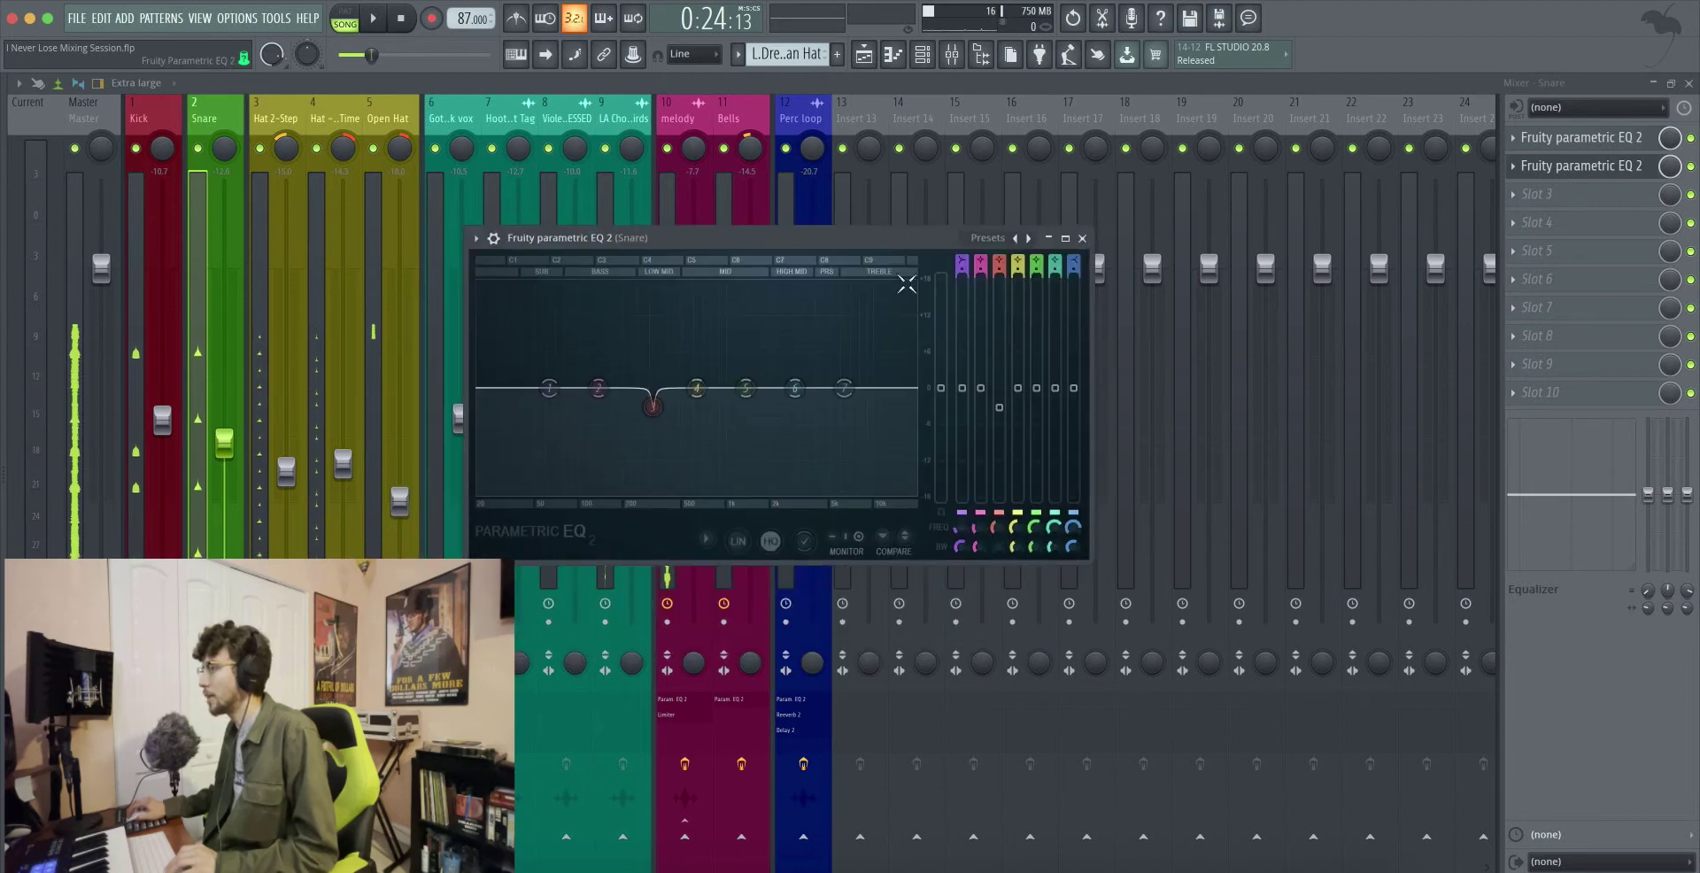
left_click_drag(1093, 564, 1456, 781)
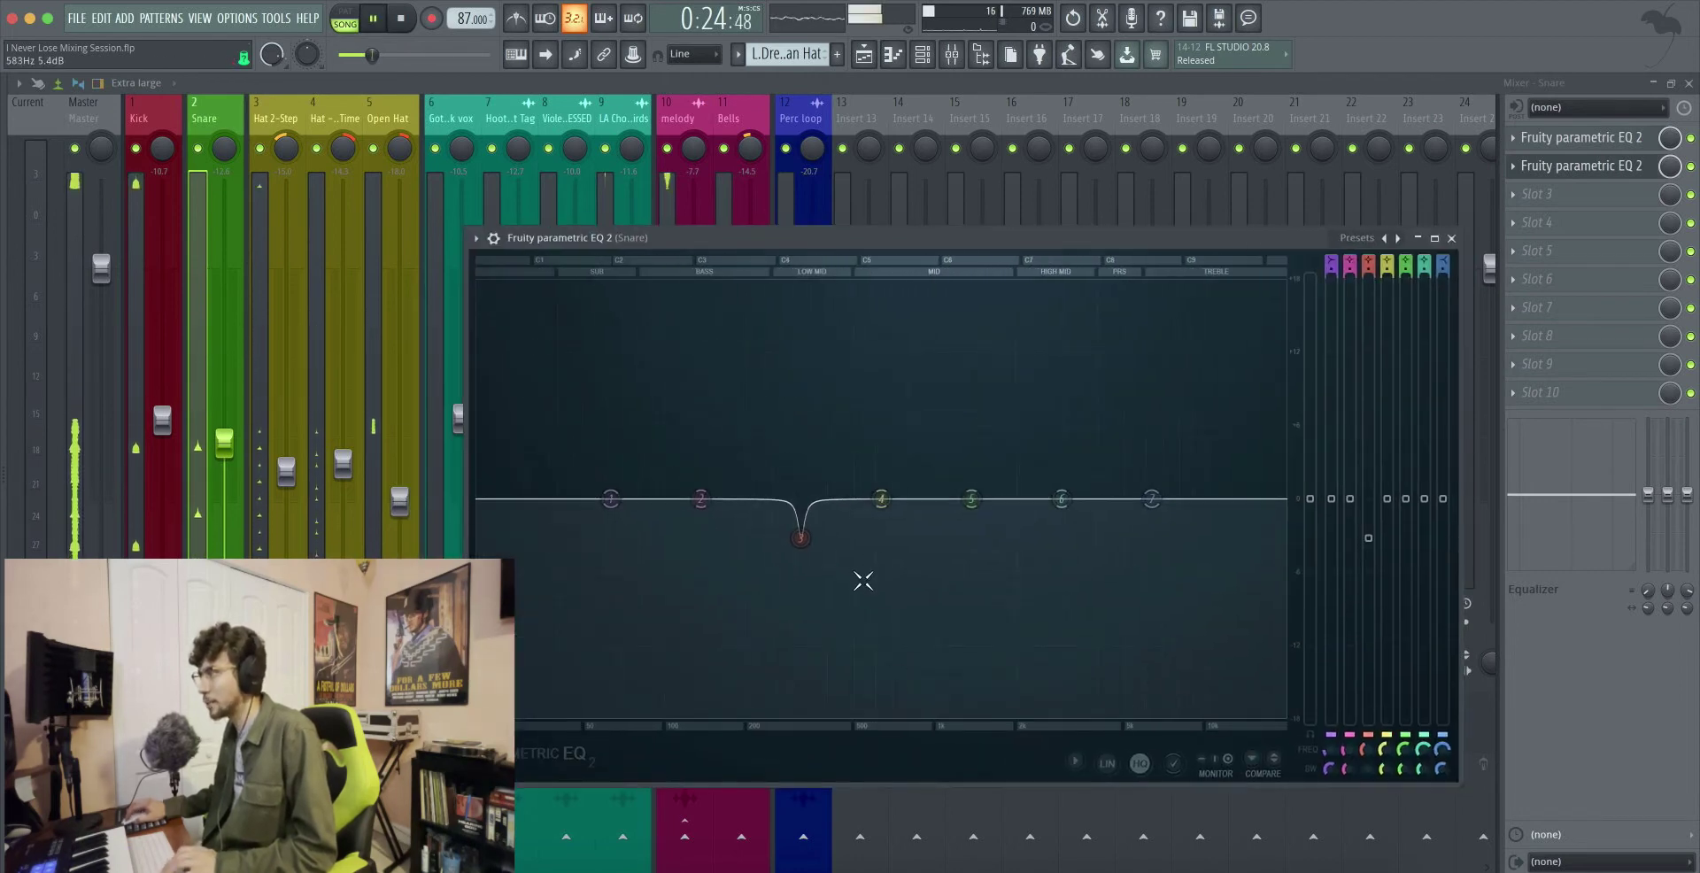
key("space")
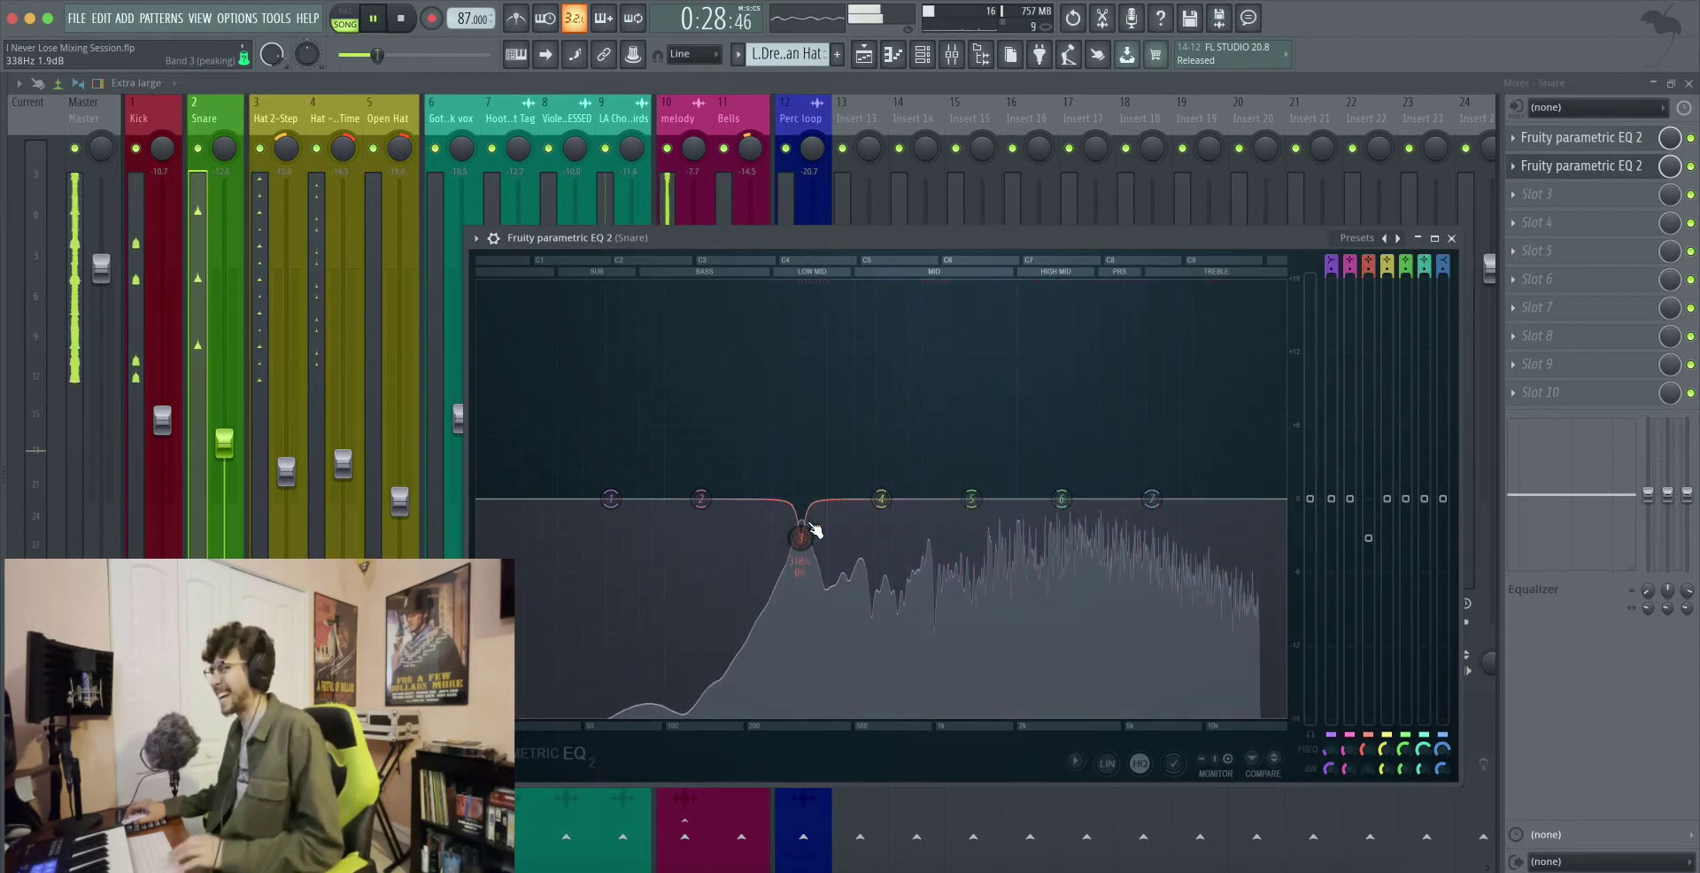
key("space")
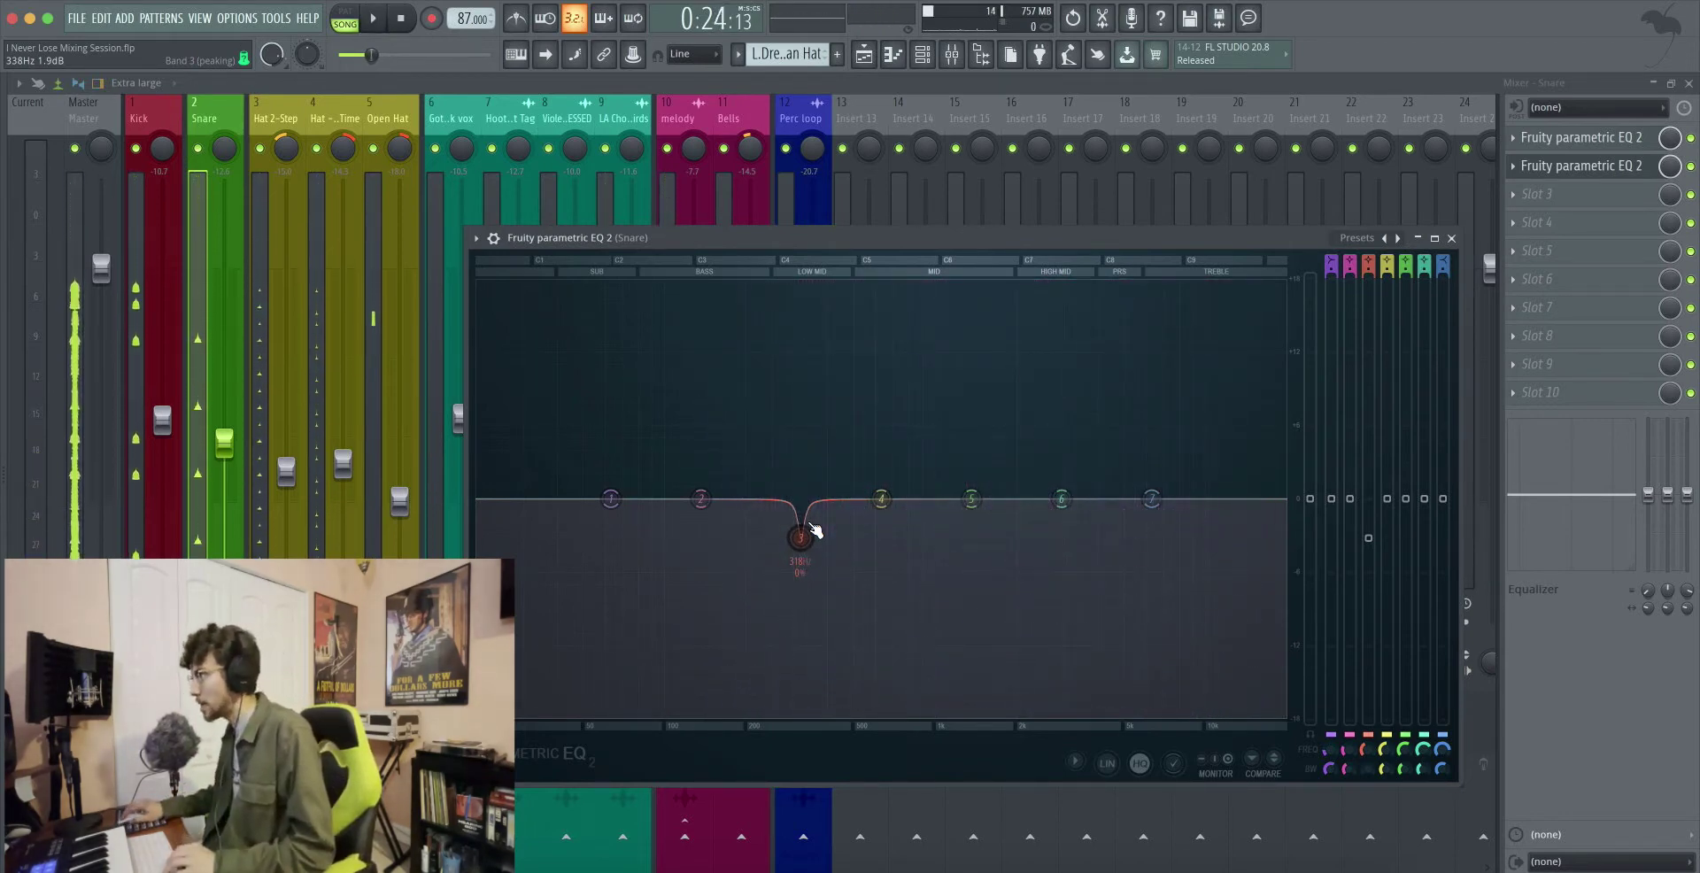
left_click(1451, 238)
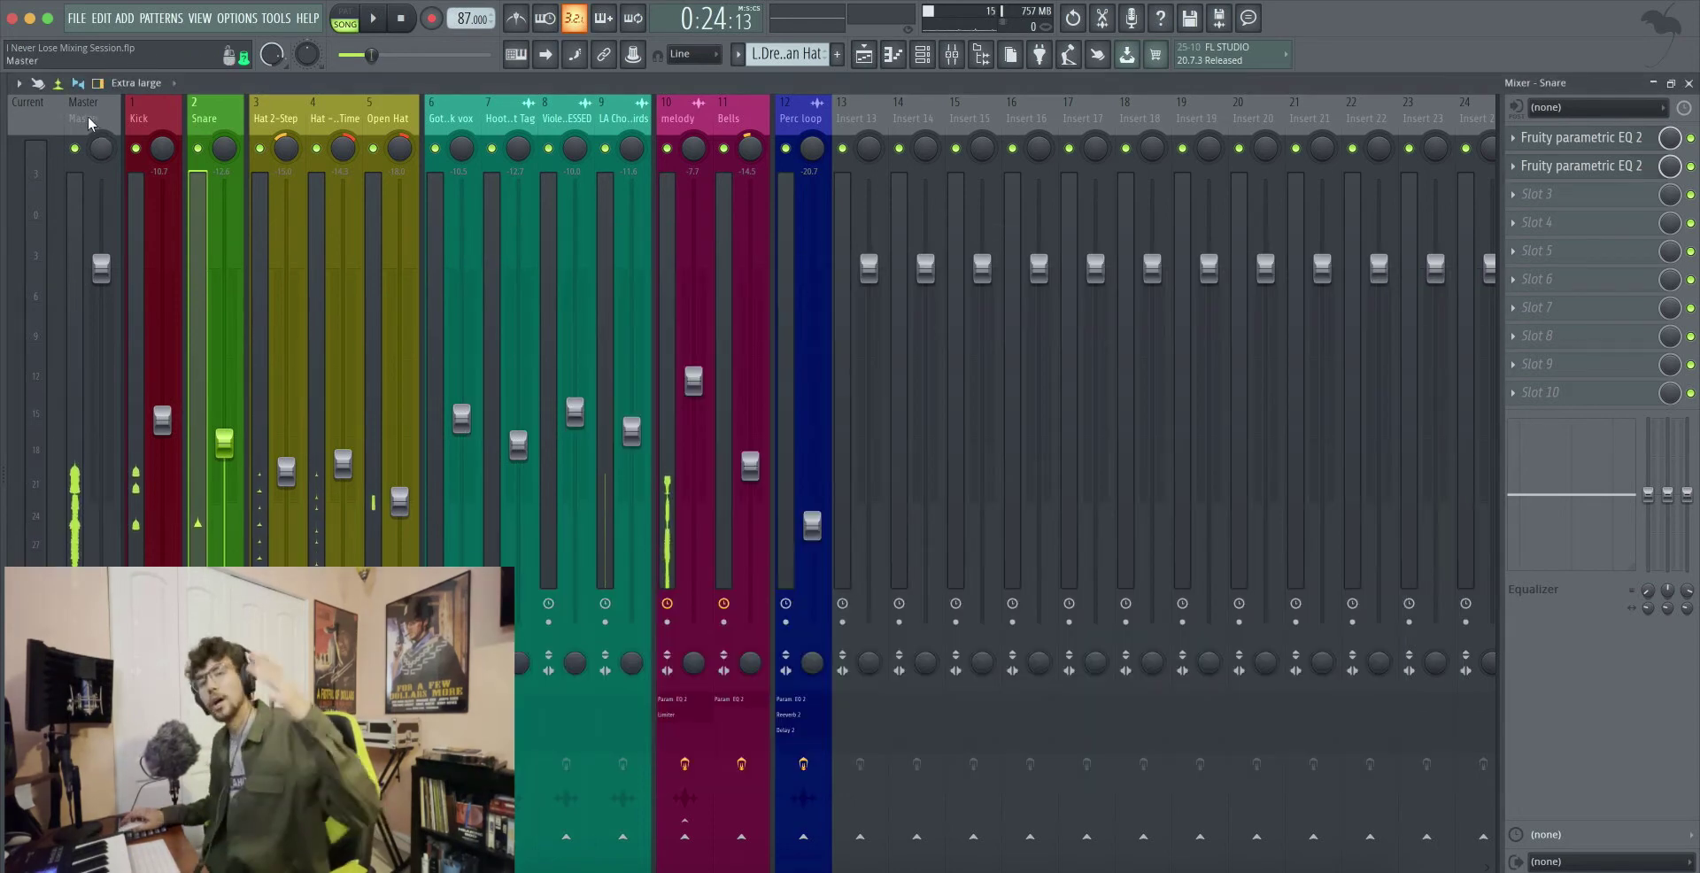
Open the CLA MixDown Stereo plugin on the master channel and reposition its window to examine its settings
left_click(83, 112)
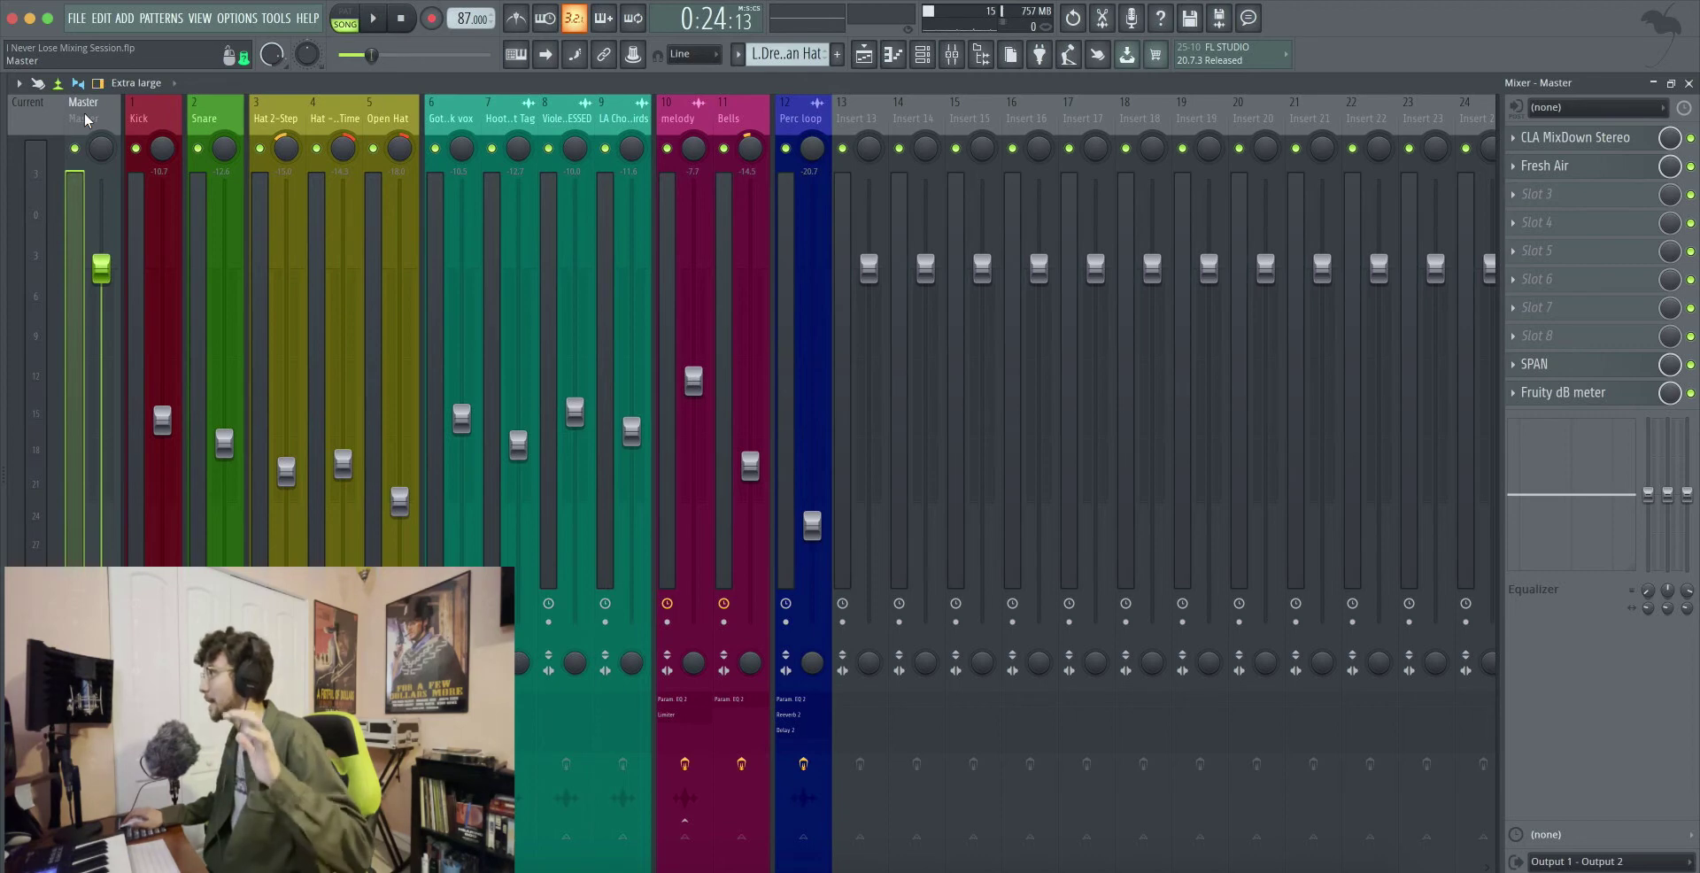
left_click(1558, 138)
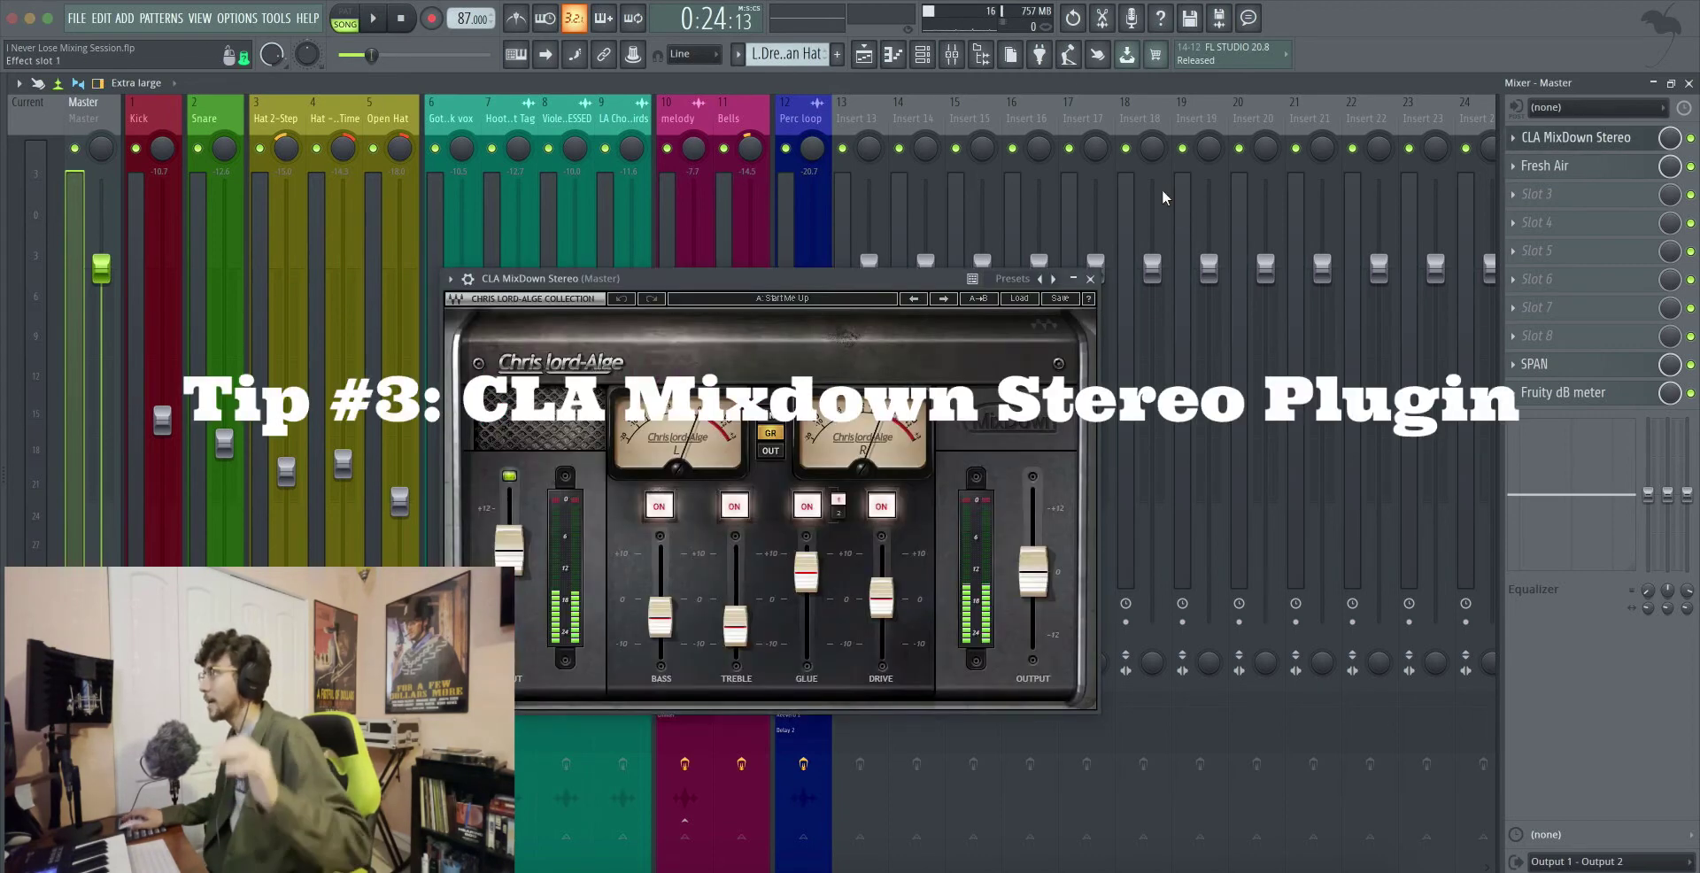
left_click_drag(790, 281, 827, 268)
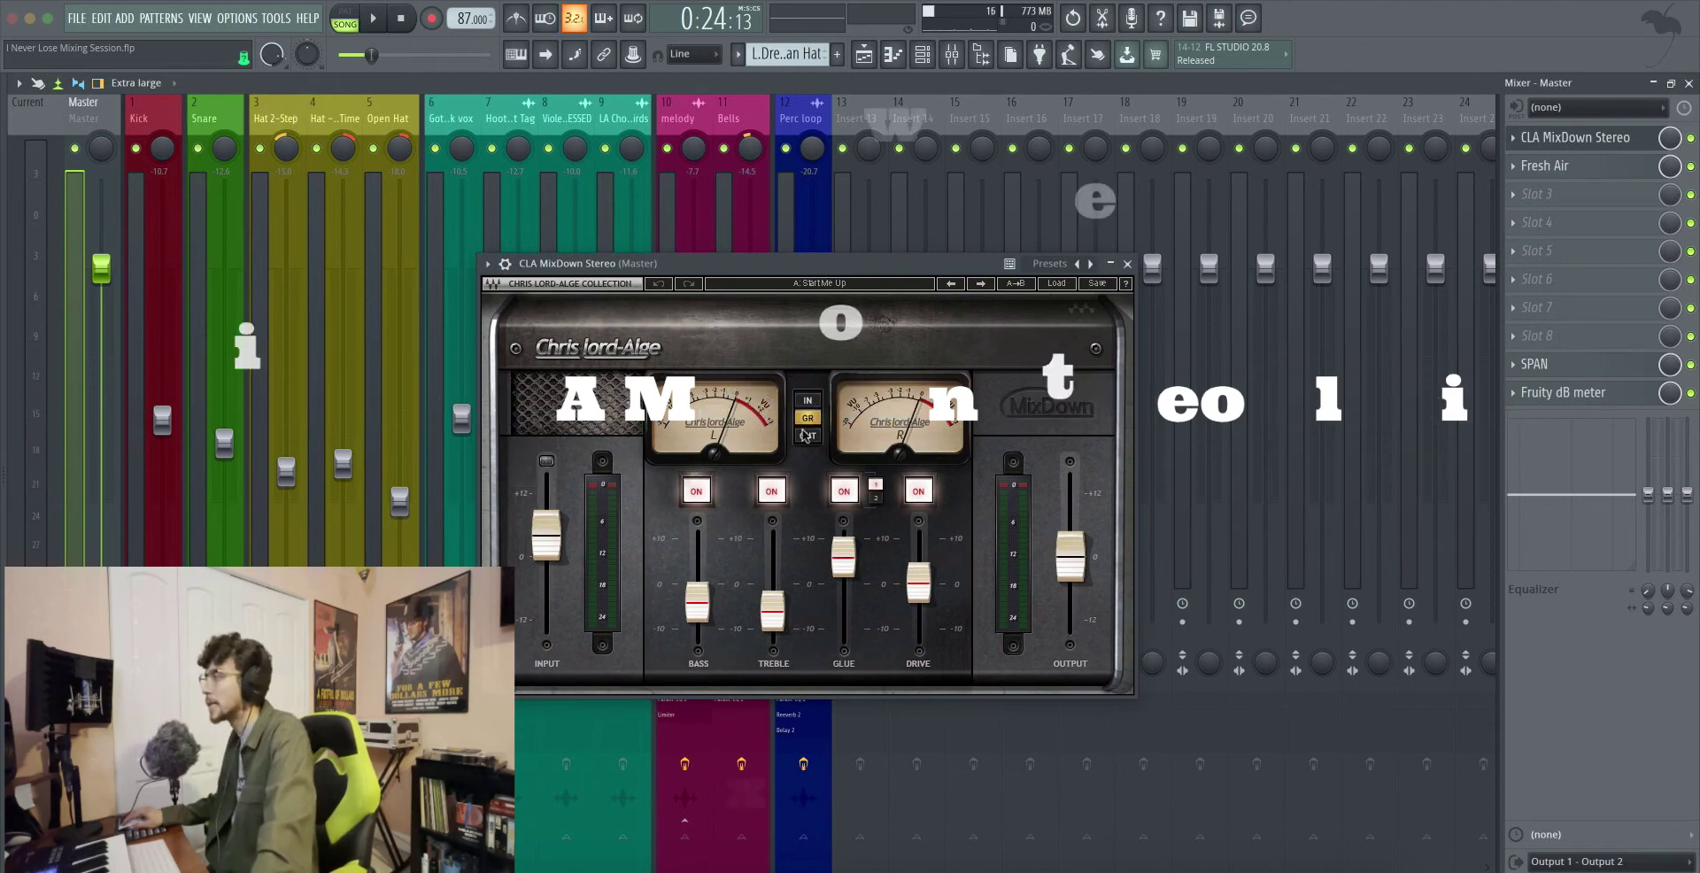
left_click_drag(827, 269, 874, 251)
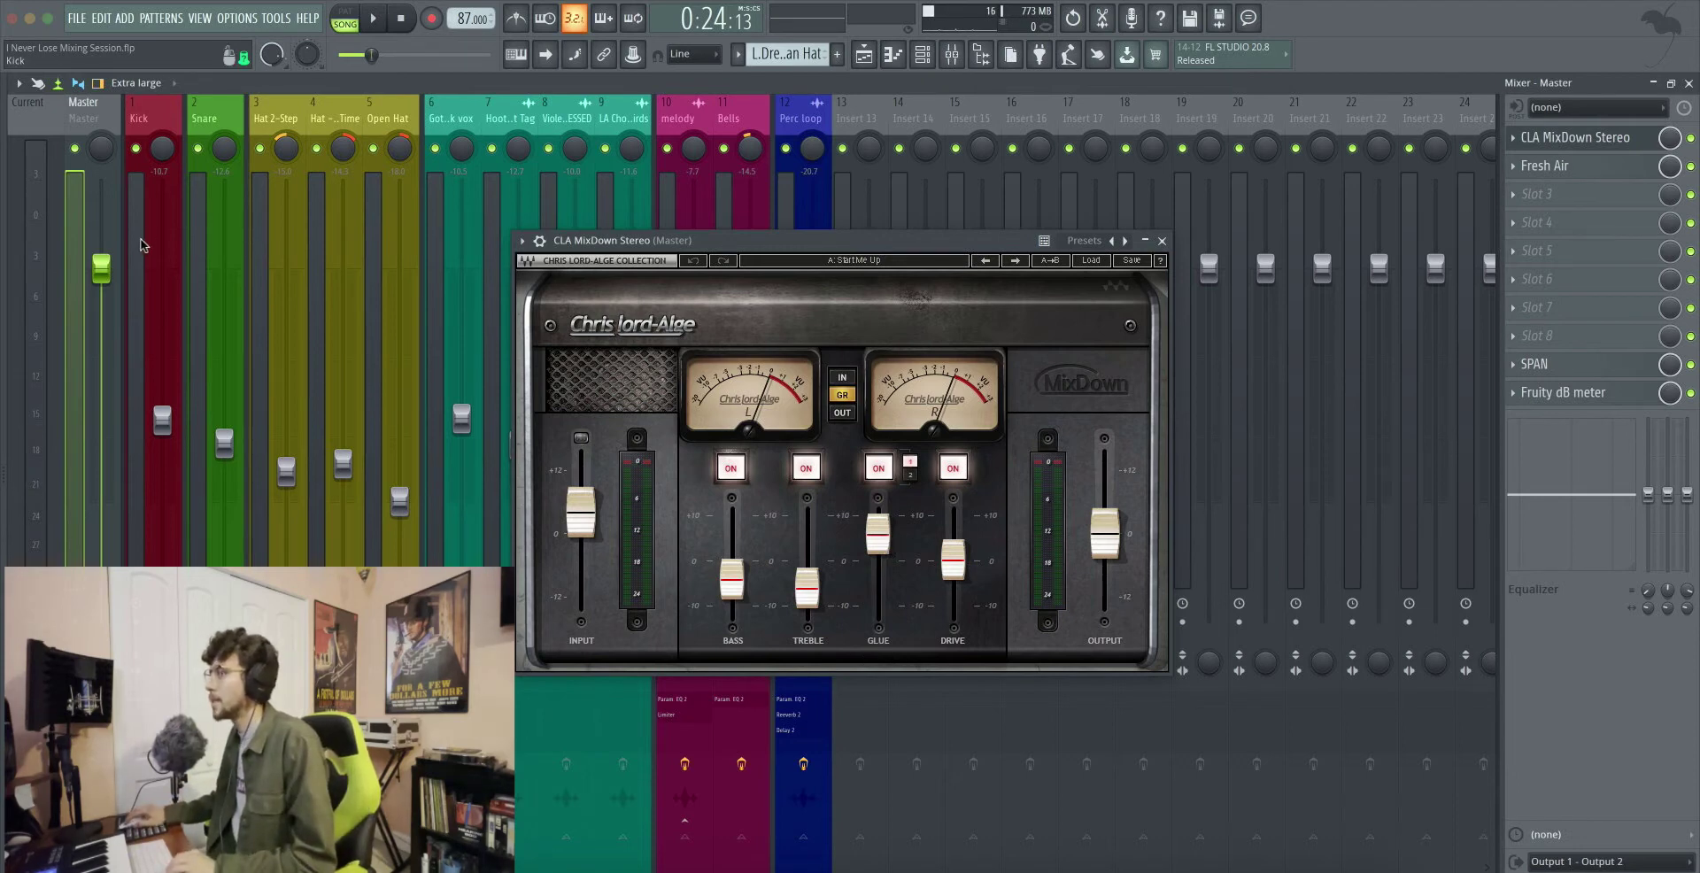
left_click_drag(797, 240, 812, 219)
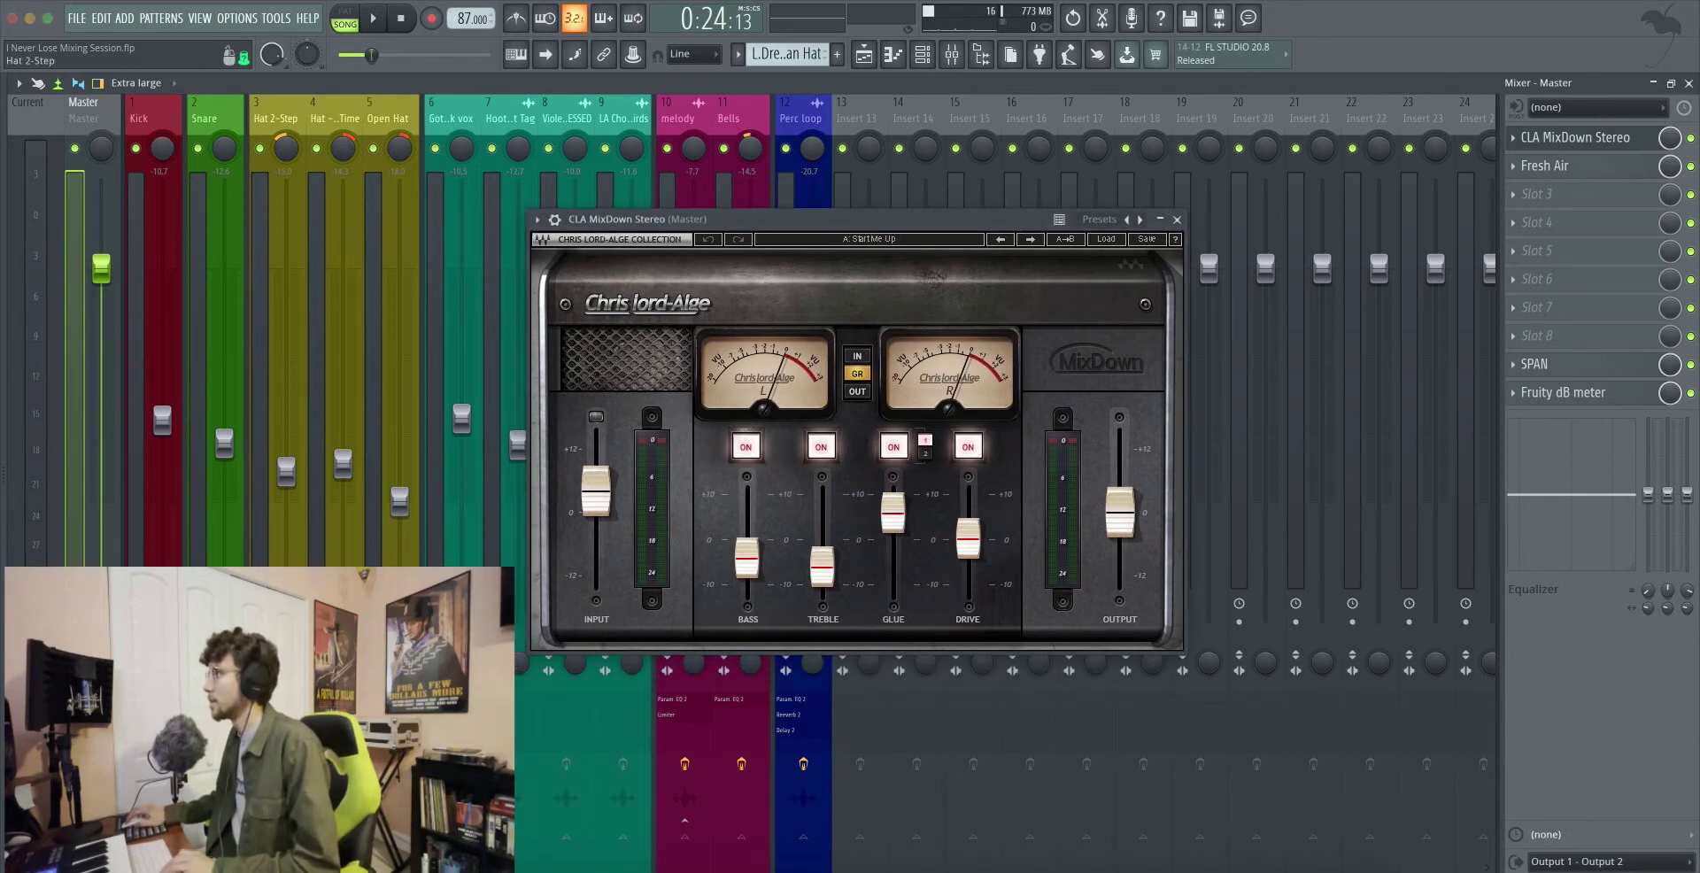
Play the section with CLA MixDown Stereo bypassed, and re-enable the plugin during playback to compare the sound
left_click(1690, 138)
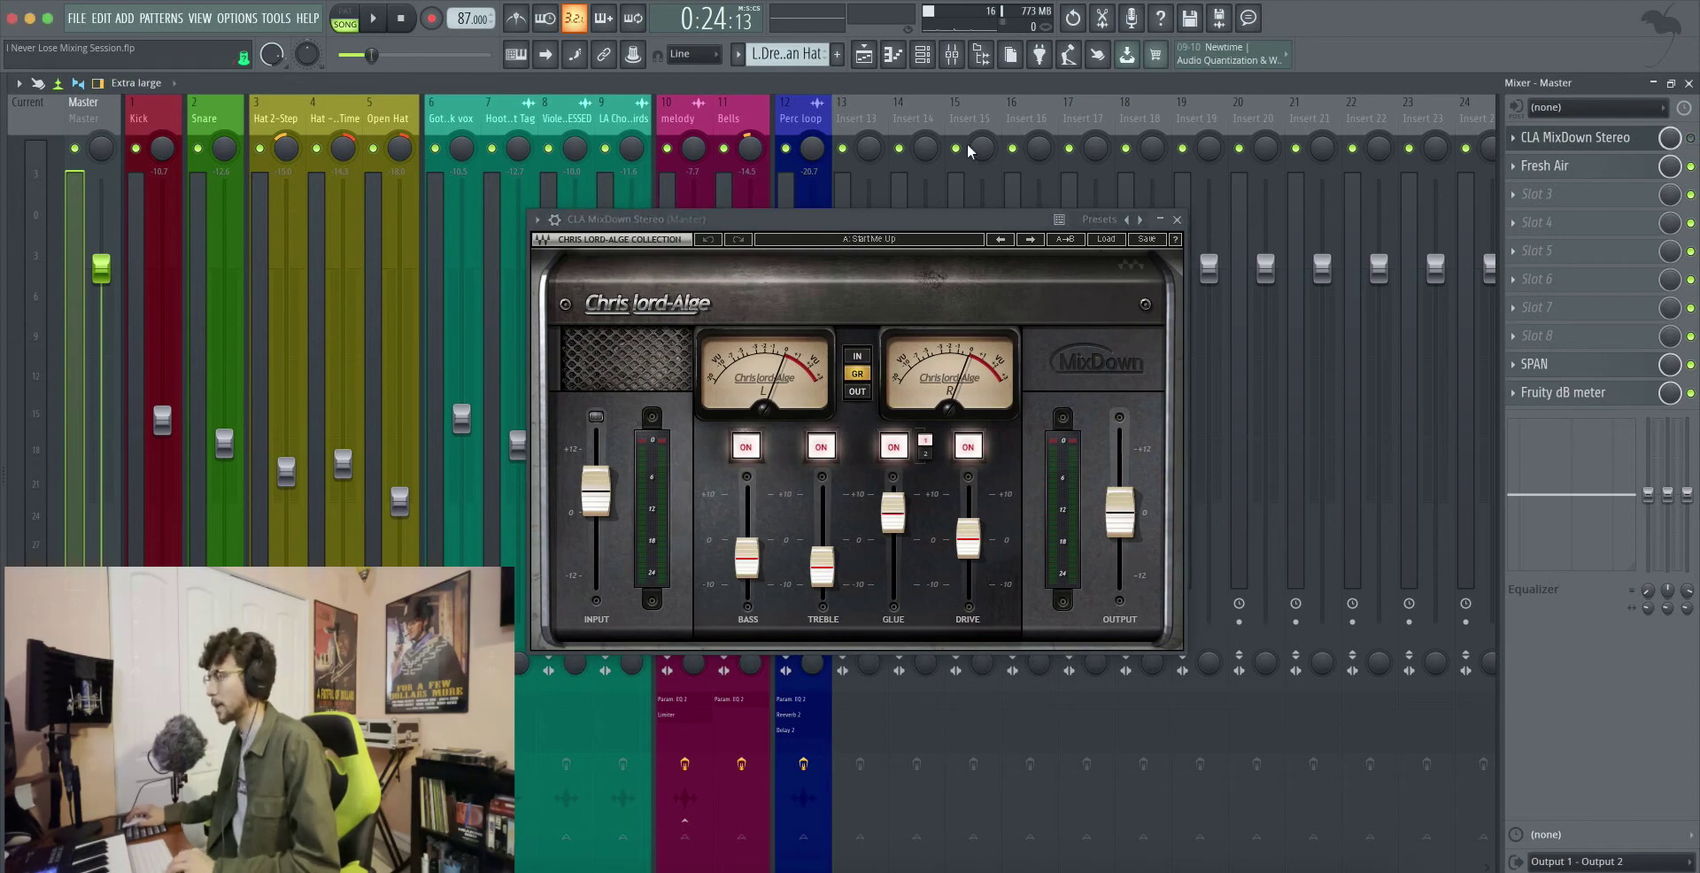
key("space")
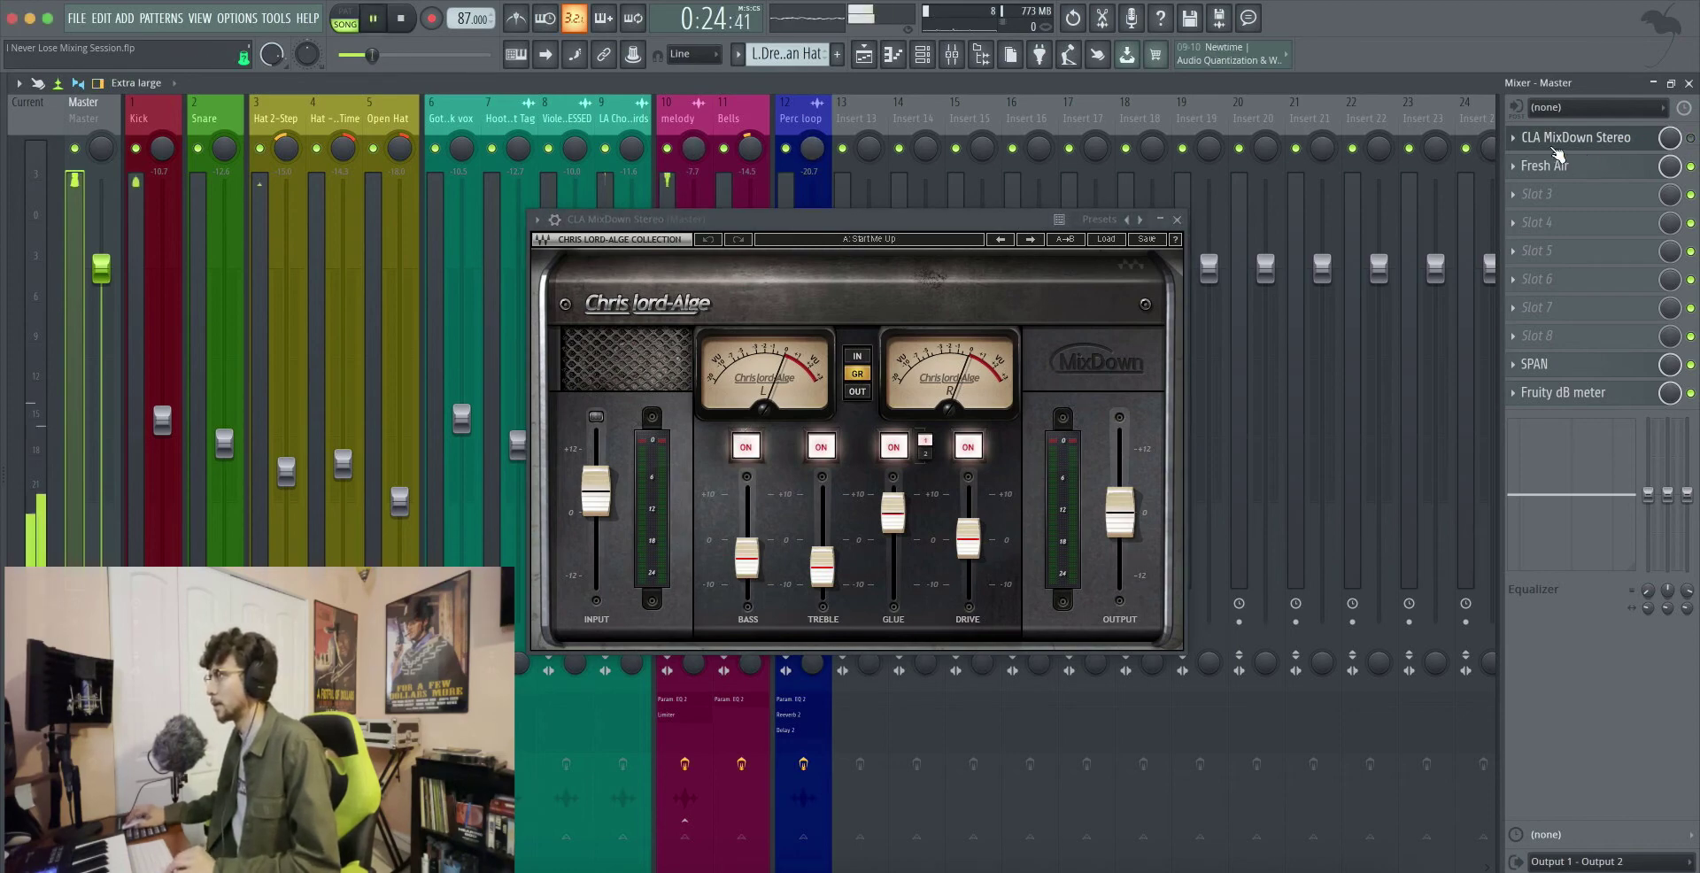
left_click(1690, 138)
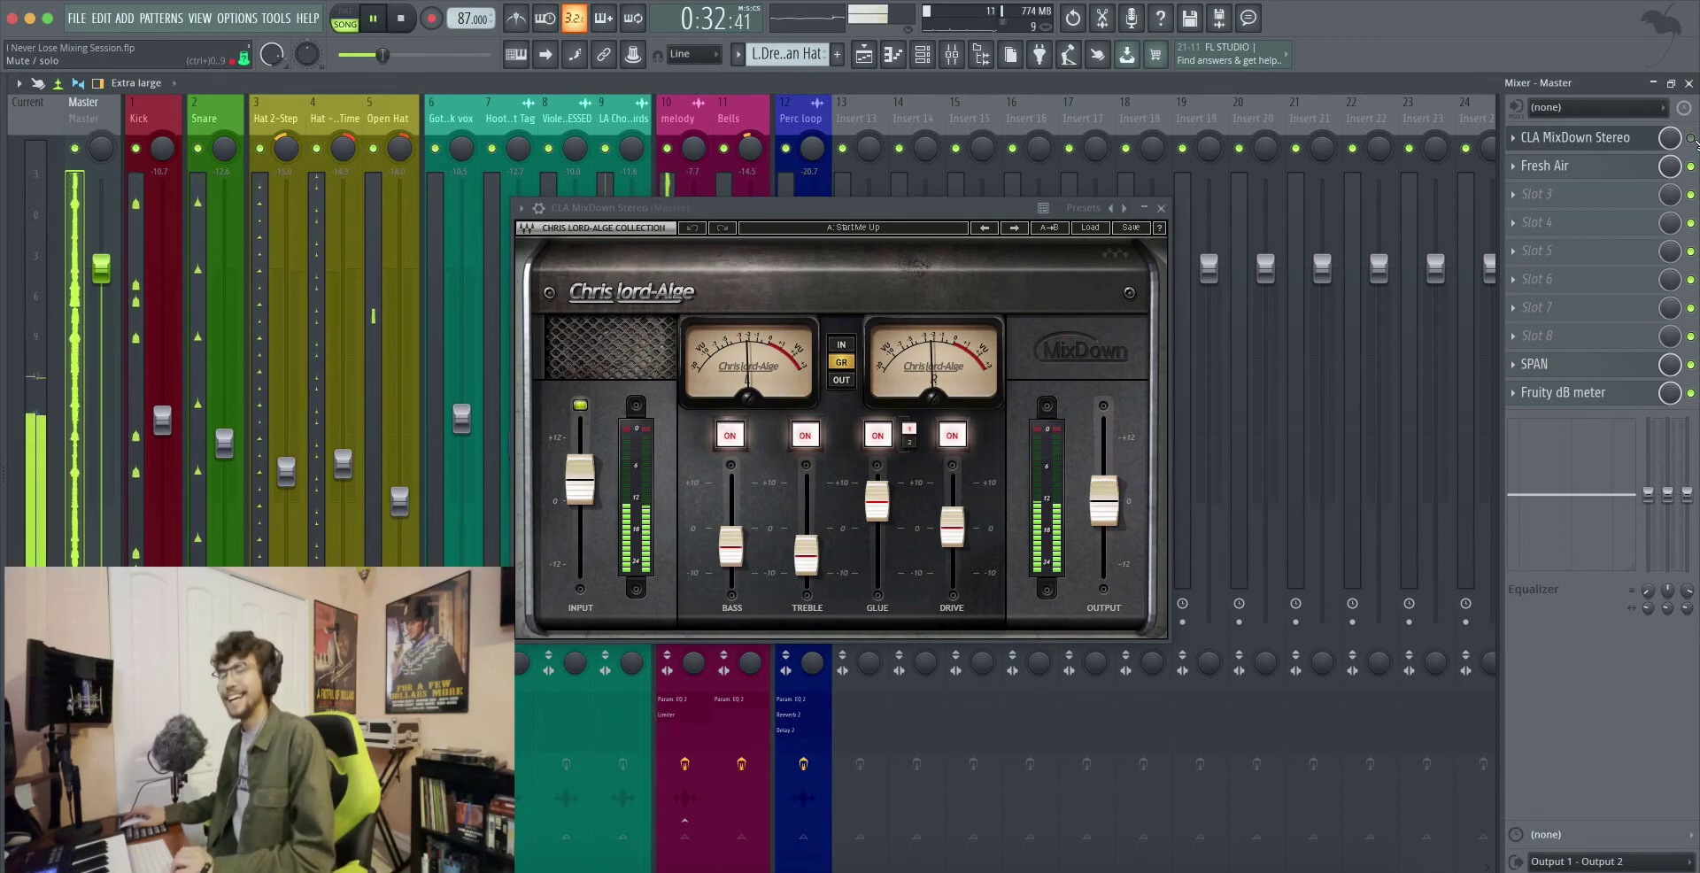
key("space")
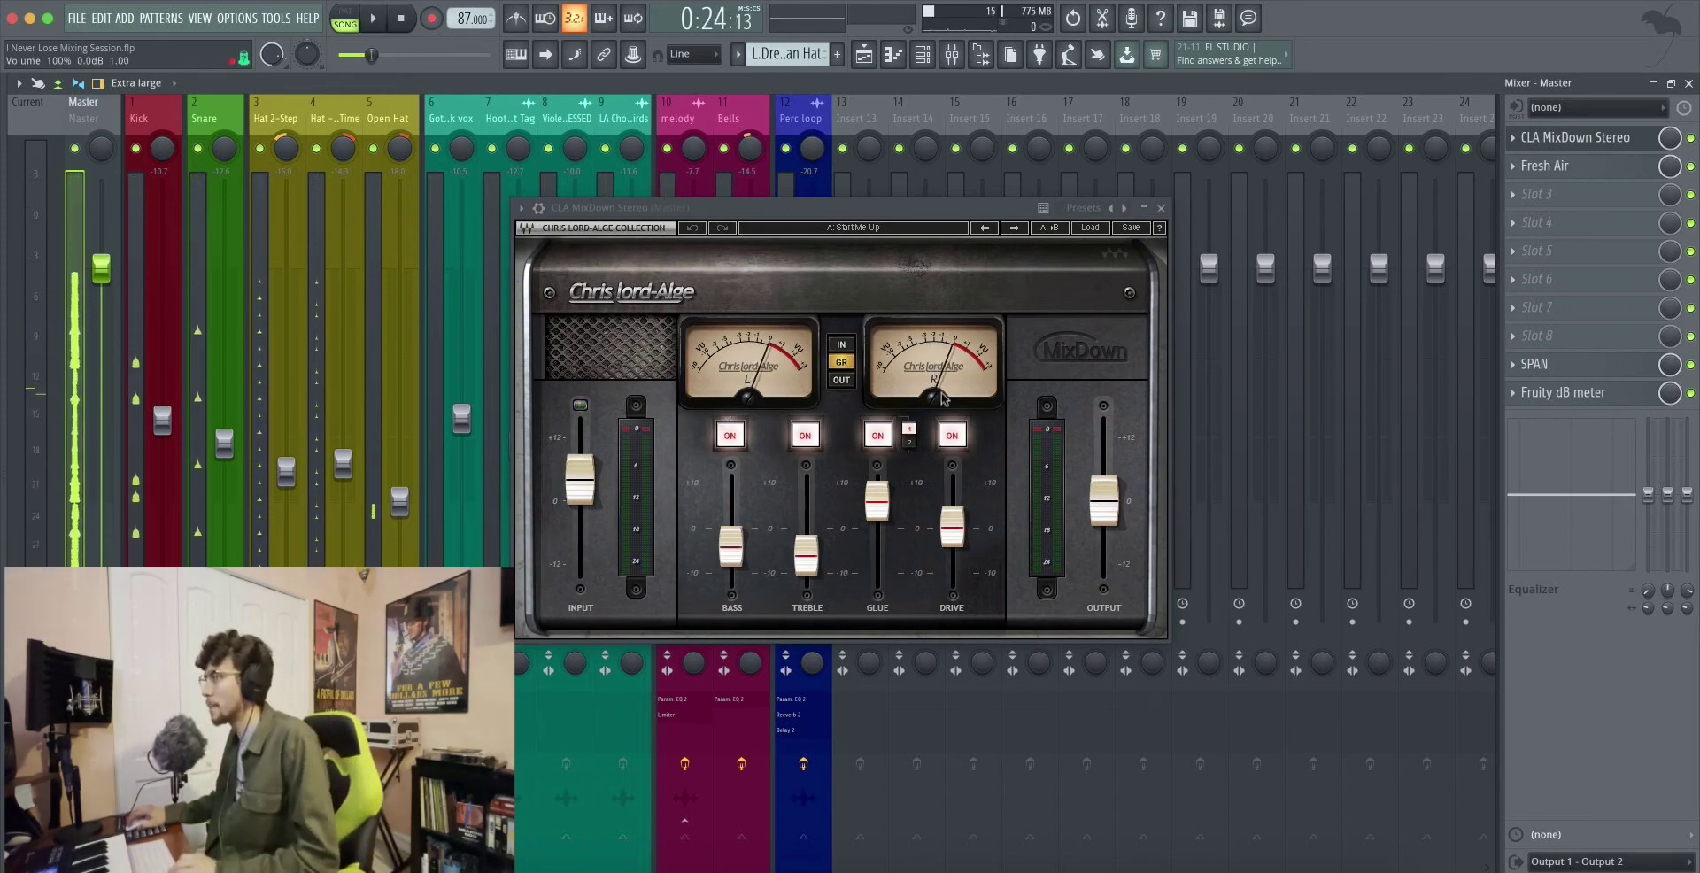
Lower the Bass fader slightly in CLA MixDown Stereo and close the plugin
mouse_move(731, 545)
left_click_drag(732, 544, 731, 549)
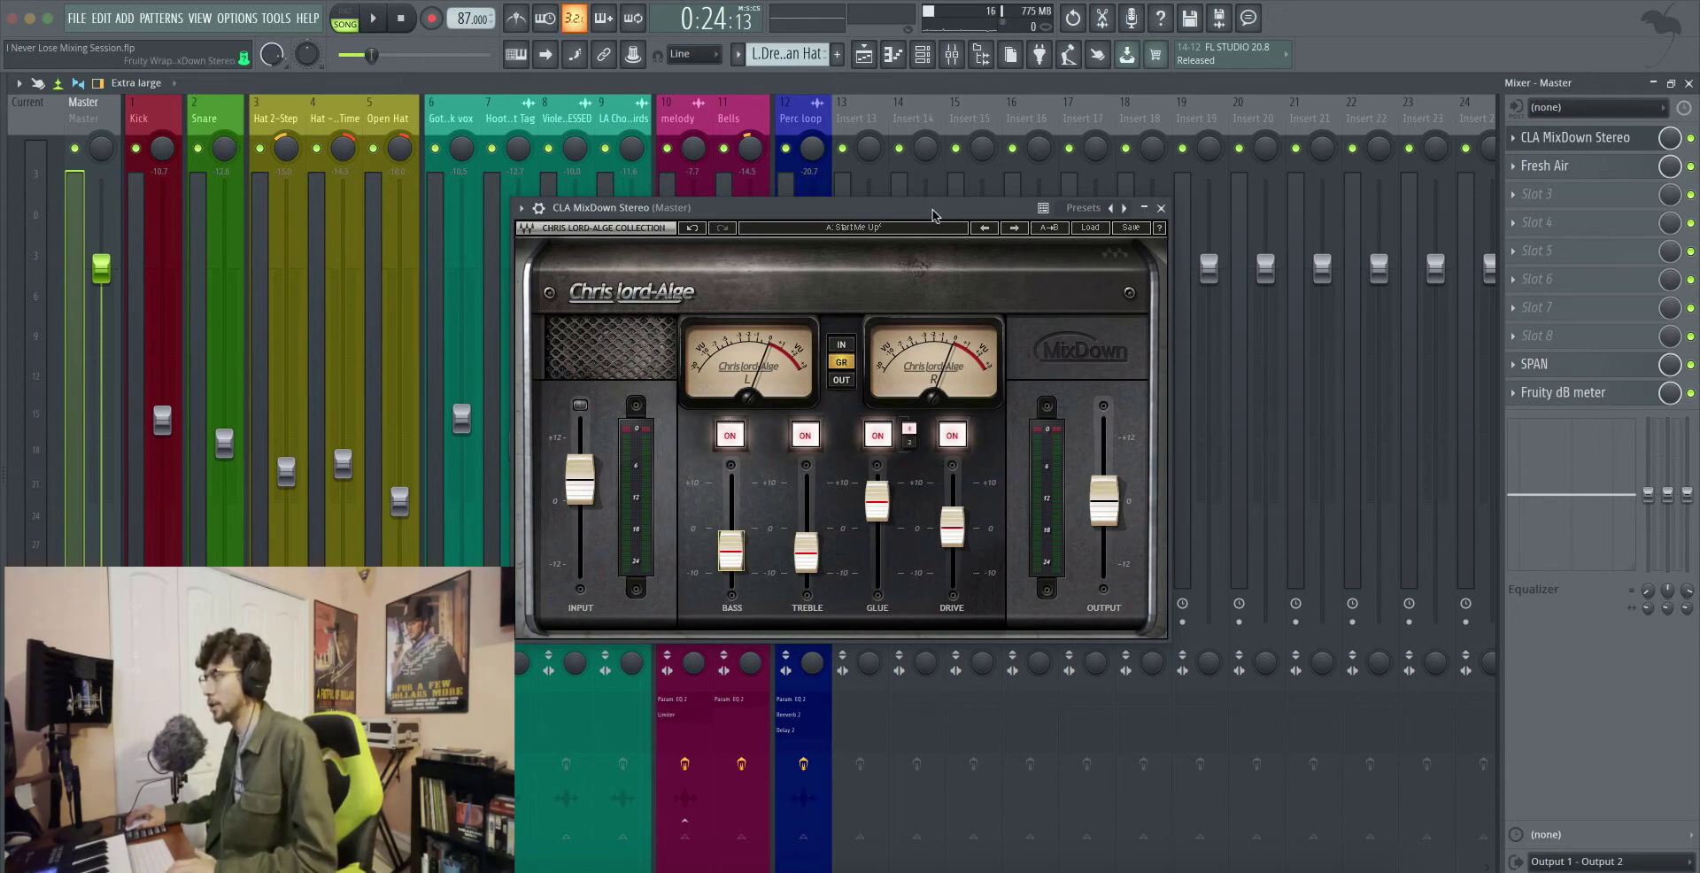
left_click_drag(933, 209, 936, 208)
left_click(589, 492)
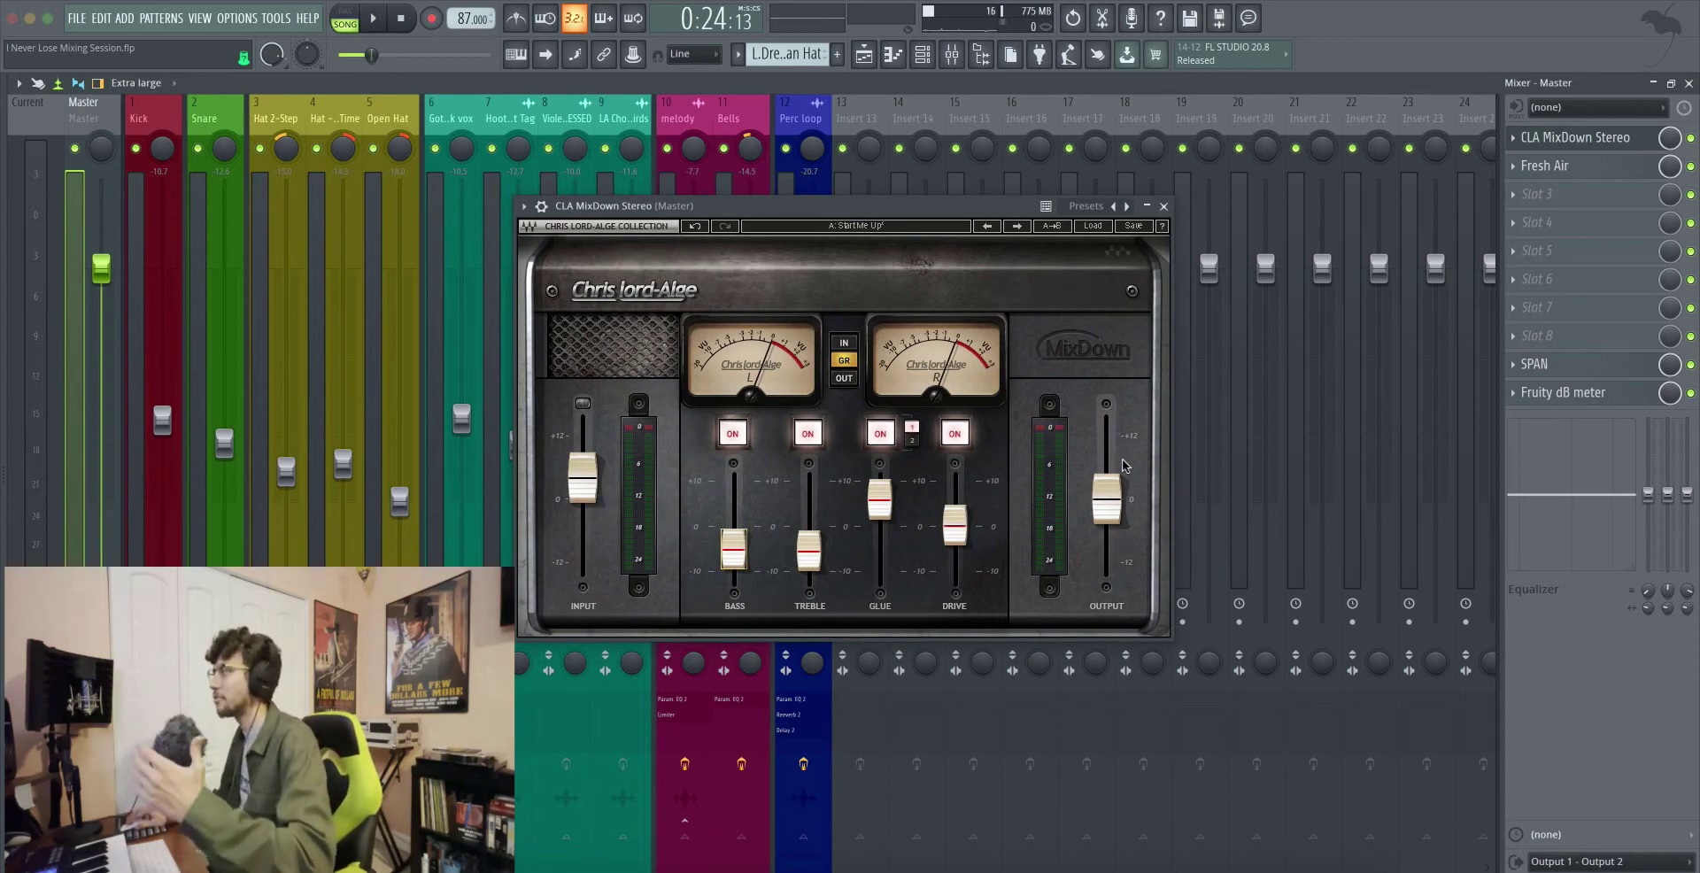
left_click_drag(902, 210, 922, 207)
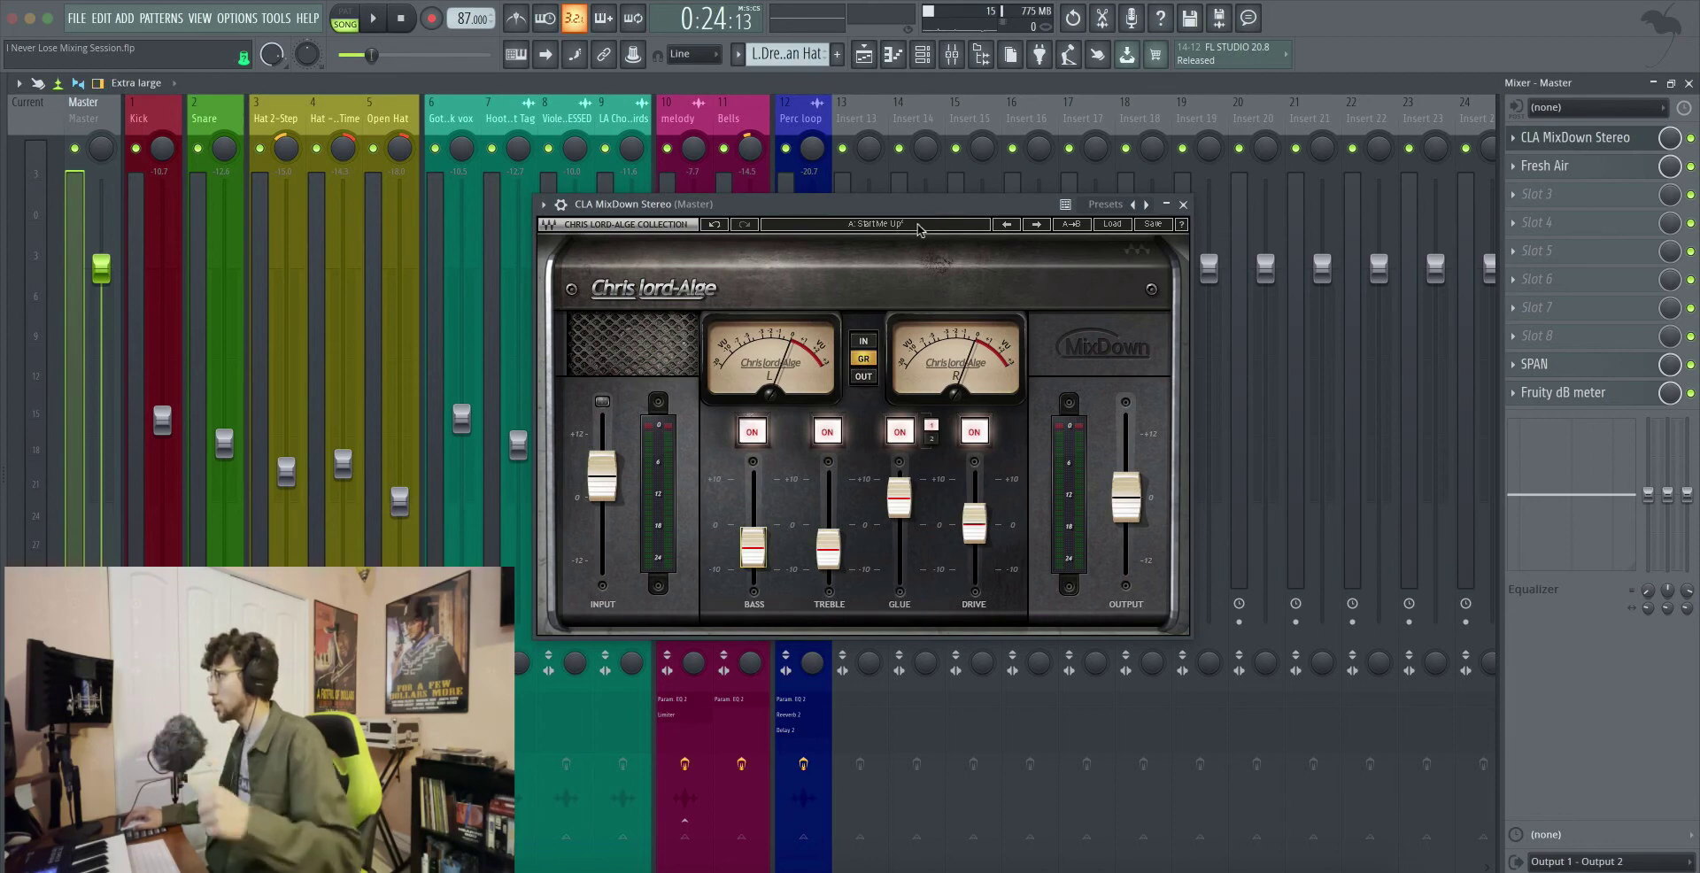
left_click(1184, 205)
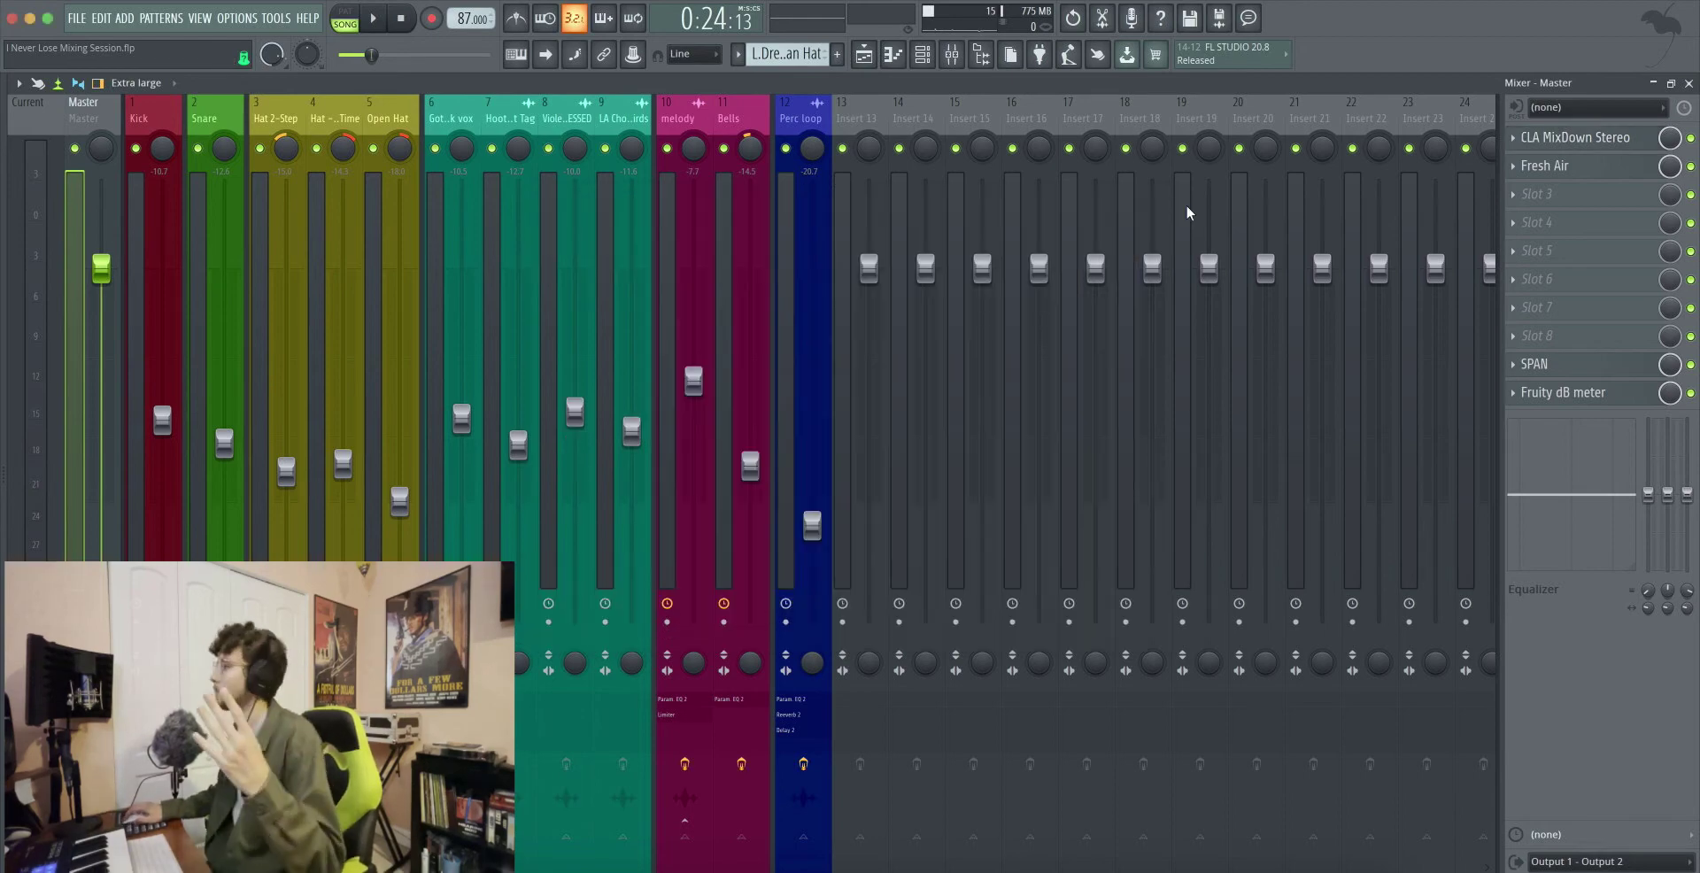
Open the SPAN analyzer on the master channel and play the section to examine the low end of the mix's spectrum
left_click(1576, 364)
left_click_drag(947, 177, 759, 173)
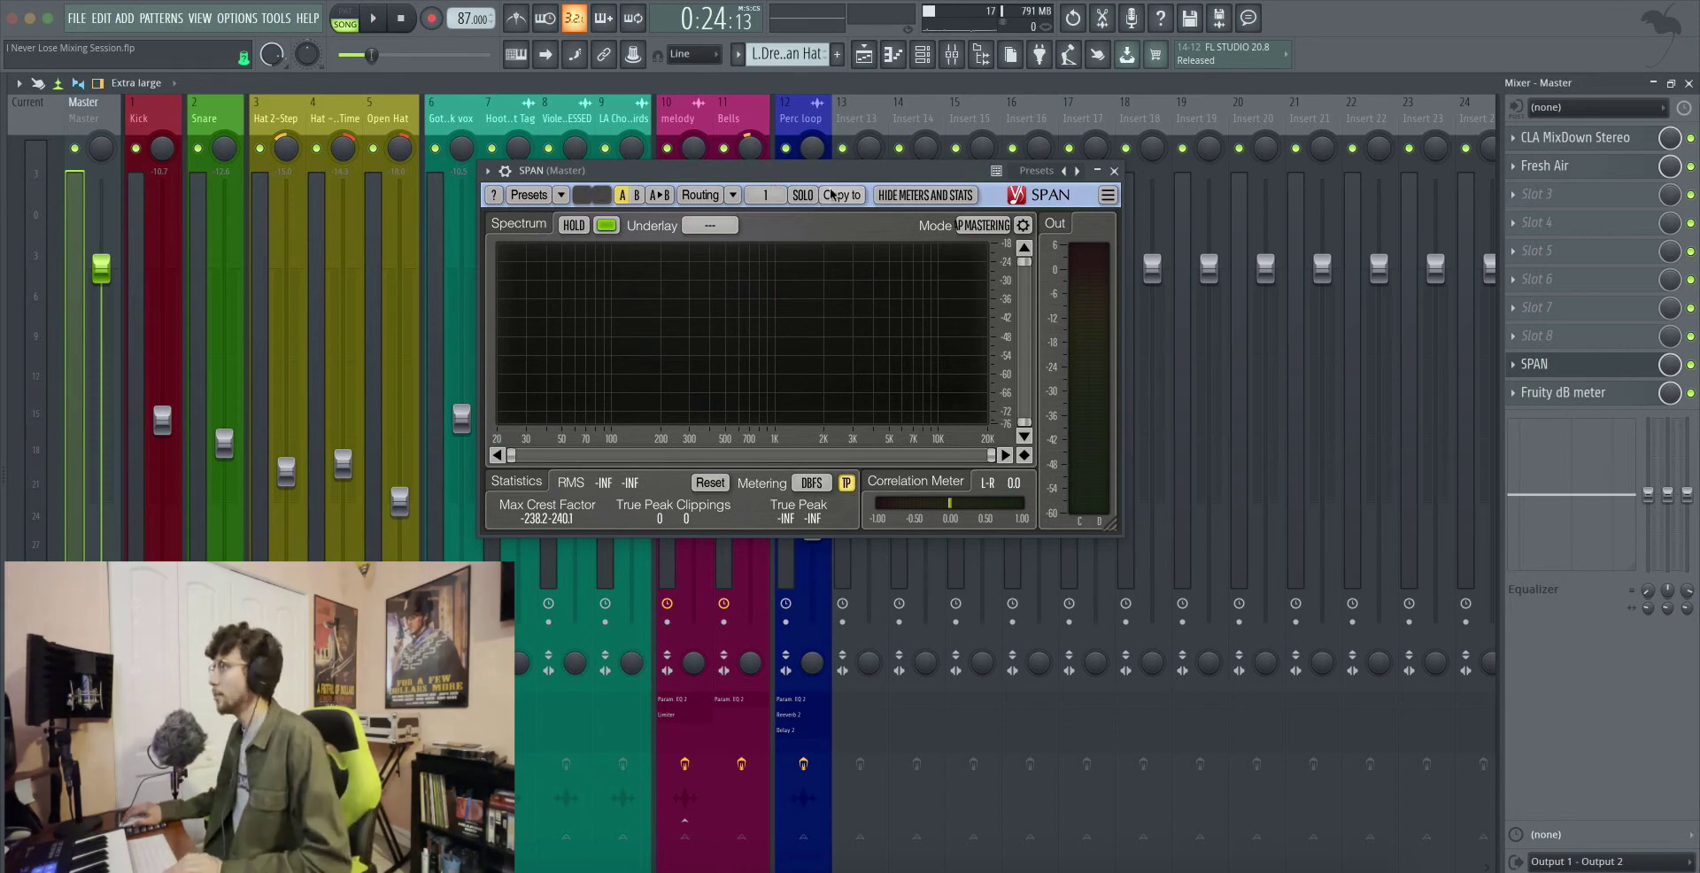
left_click_drag(782, 169, 766, 163)
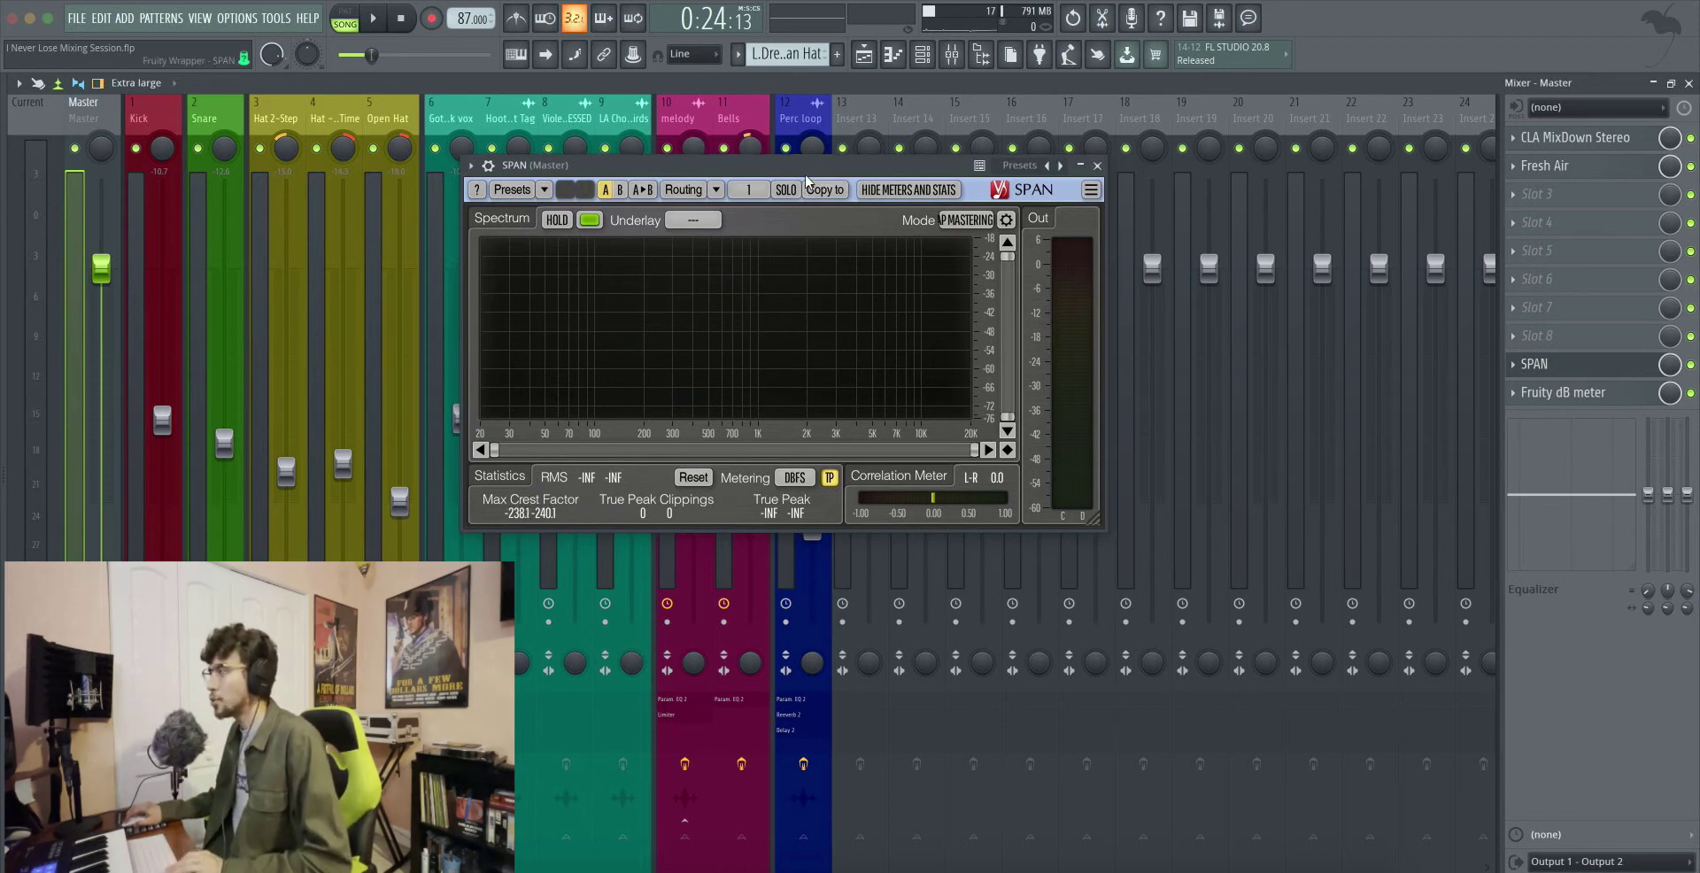
key("space")
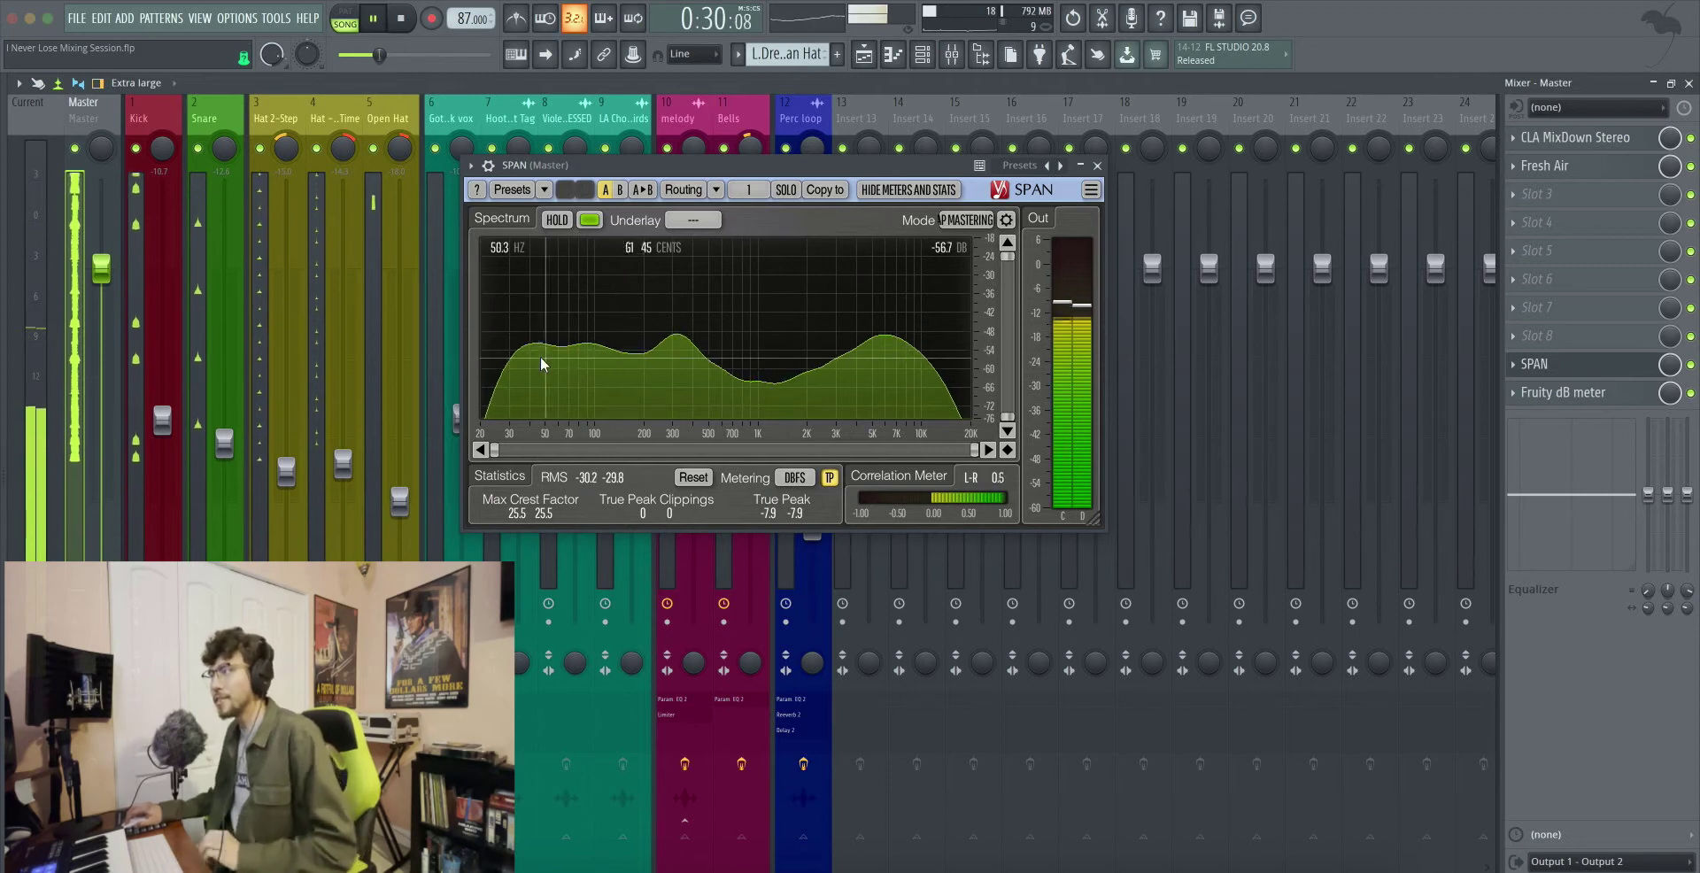
key("space")
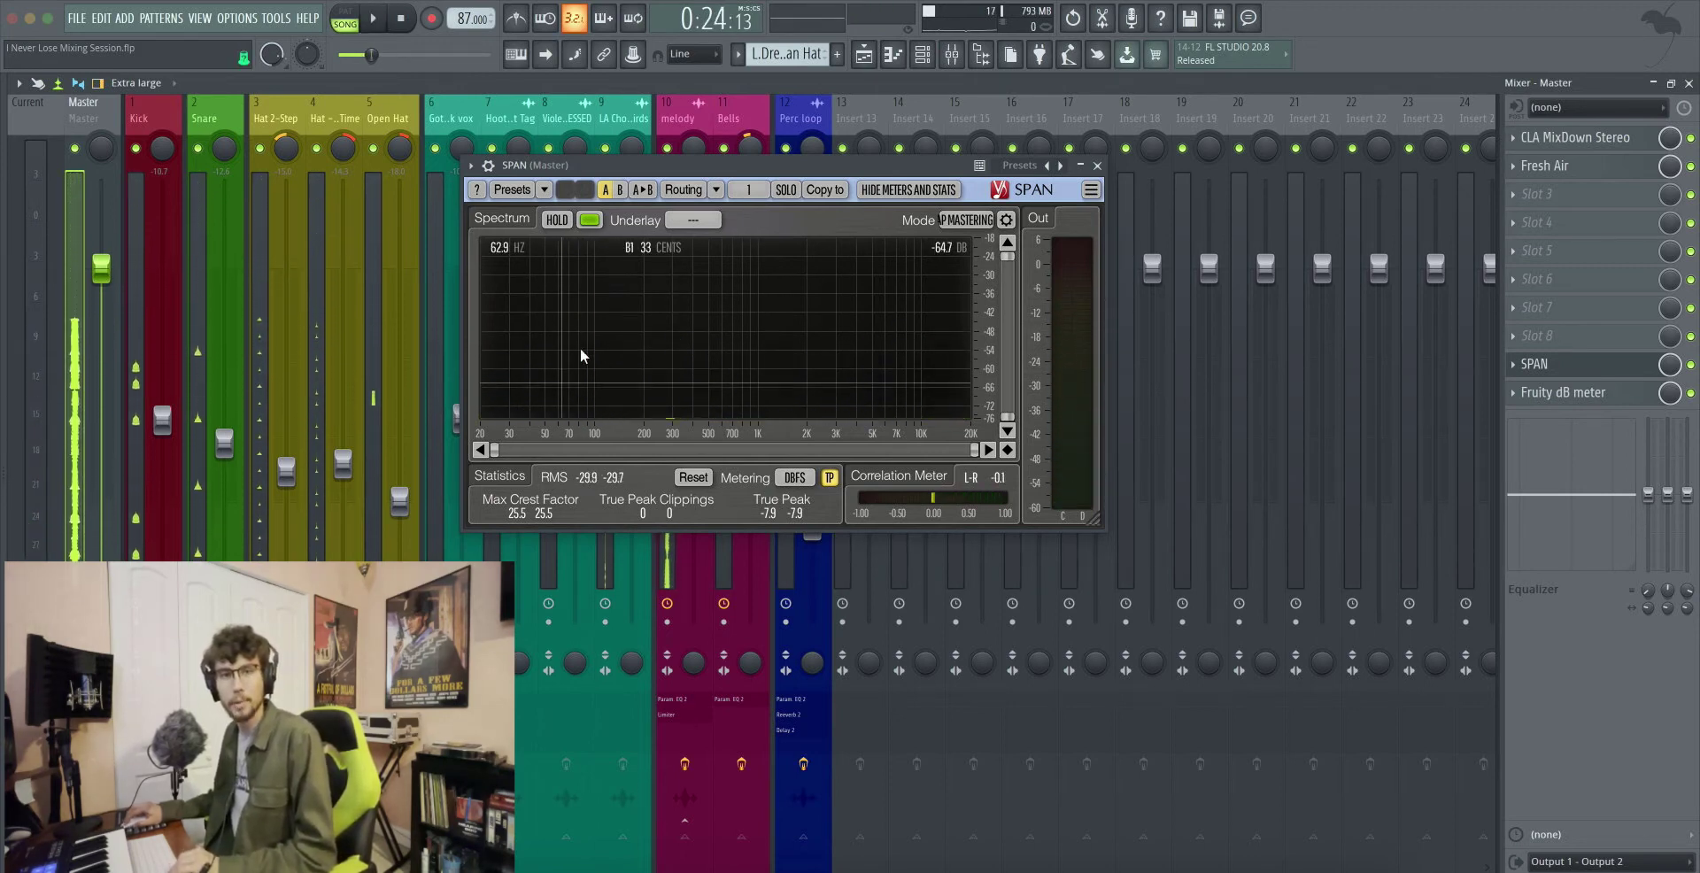
Enlarge the SPAN window, replay the section to examine the overall frequency balance, and close the analyzer
left_click_drag(718, 167, 719, 164)
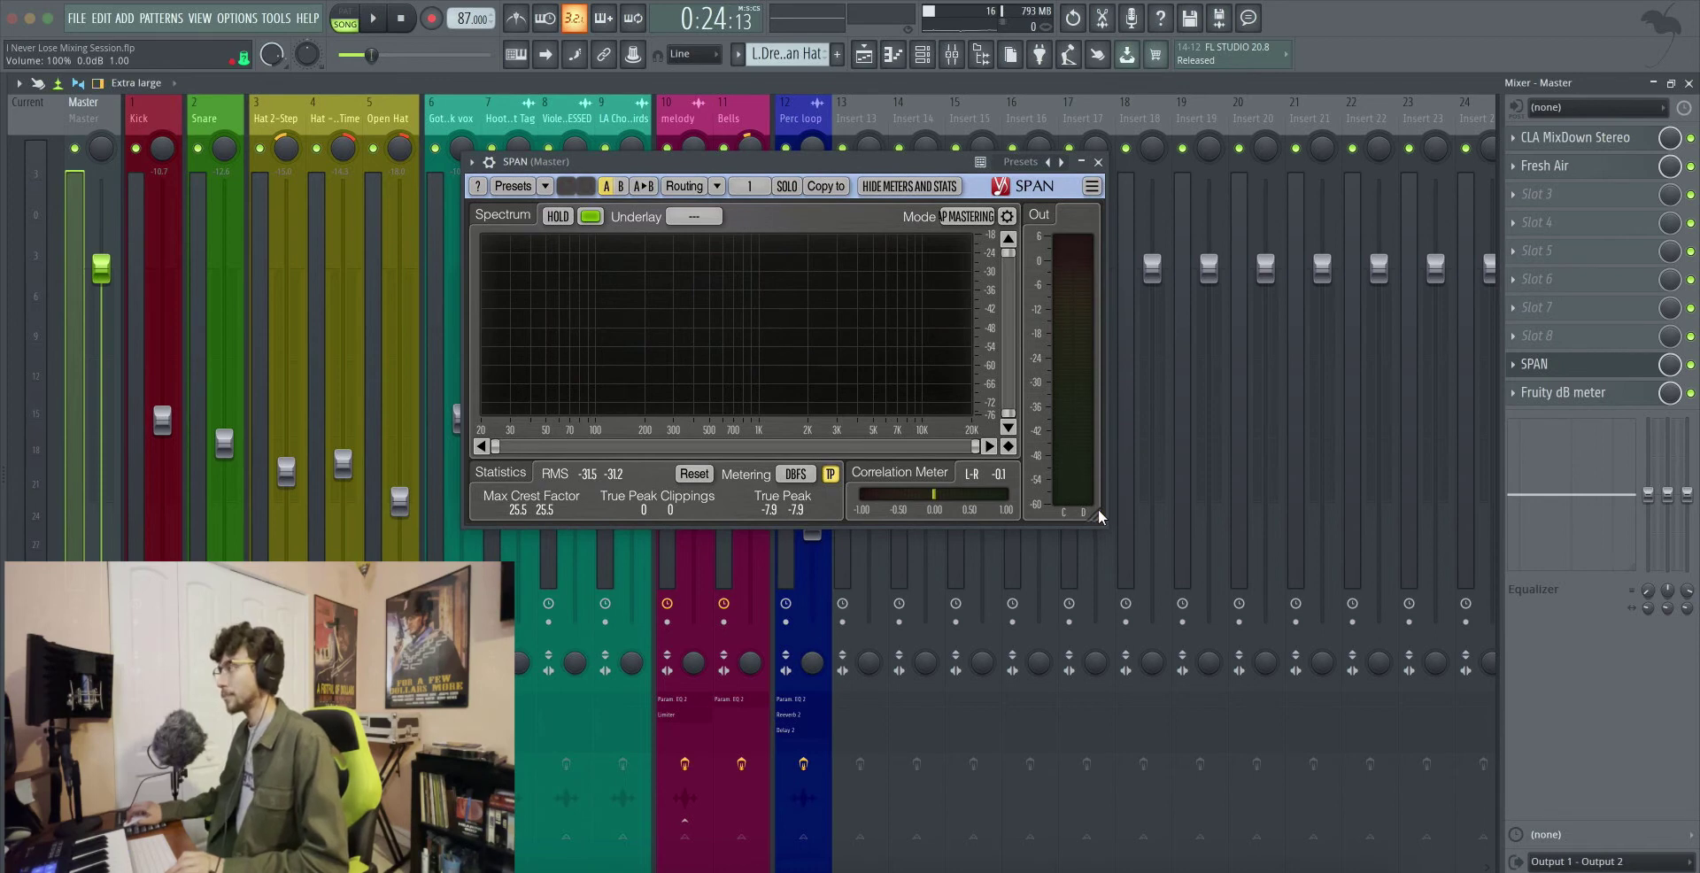
left_click_drag(1098, 508, 1162, 557)
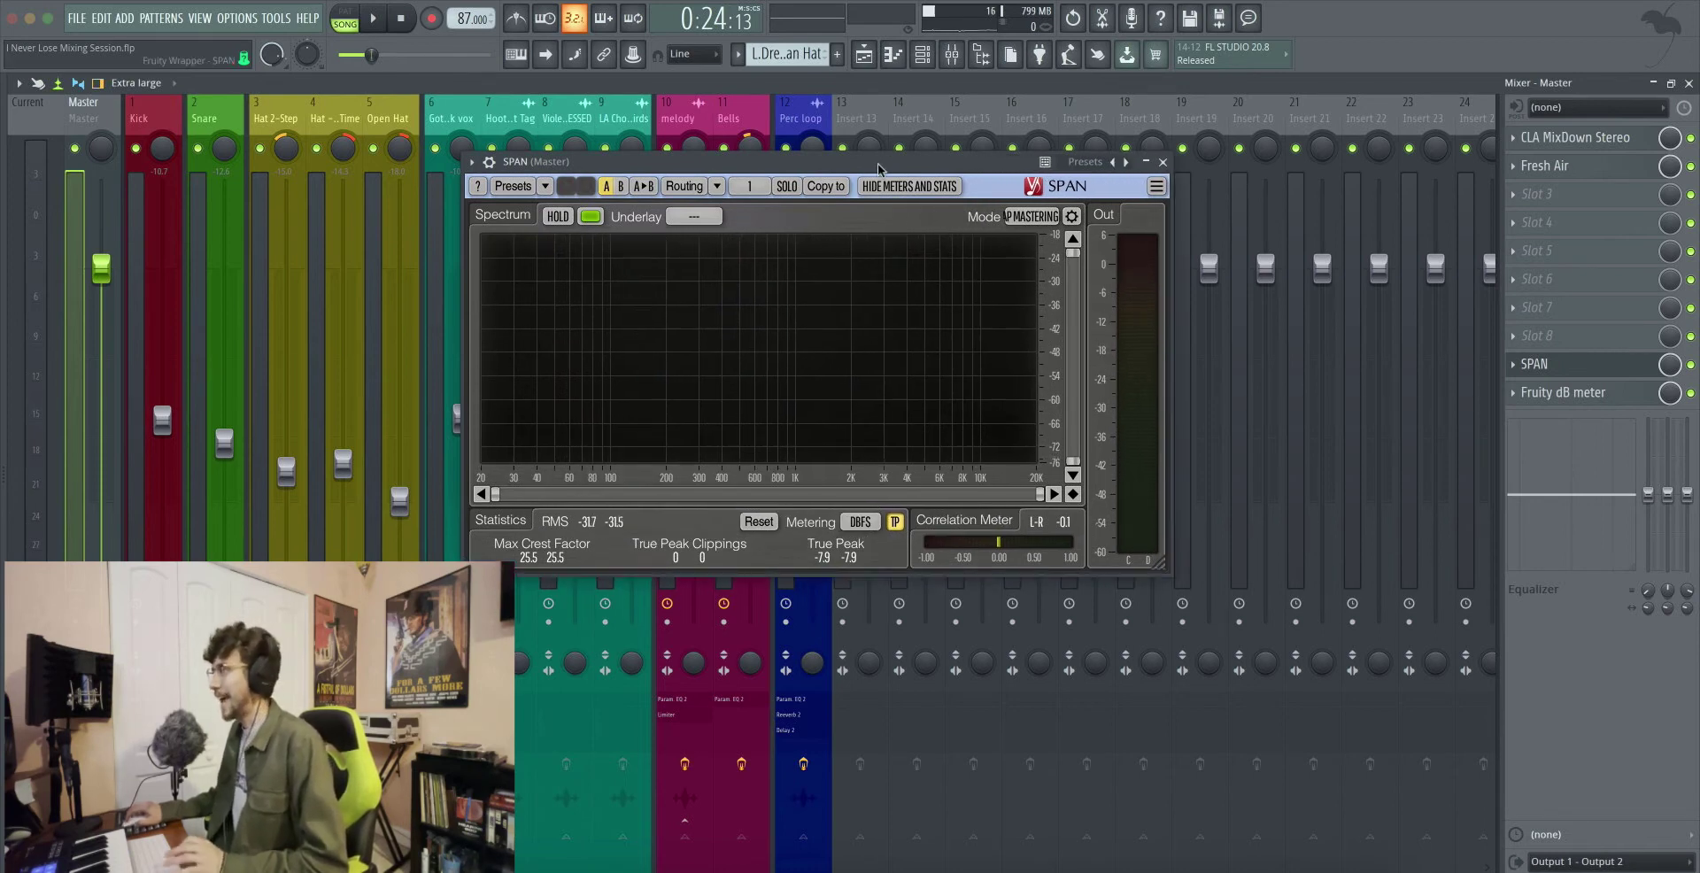
left_click_drag(879, 163, 877, 161)
key("space")
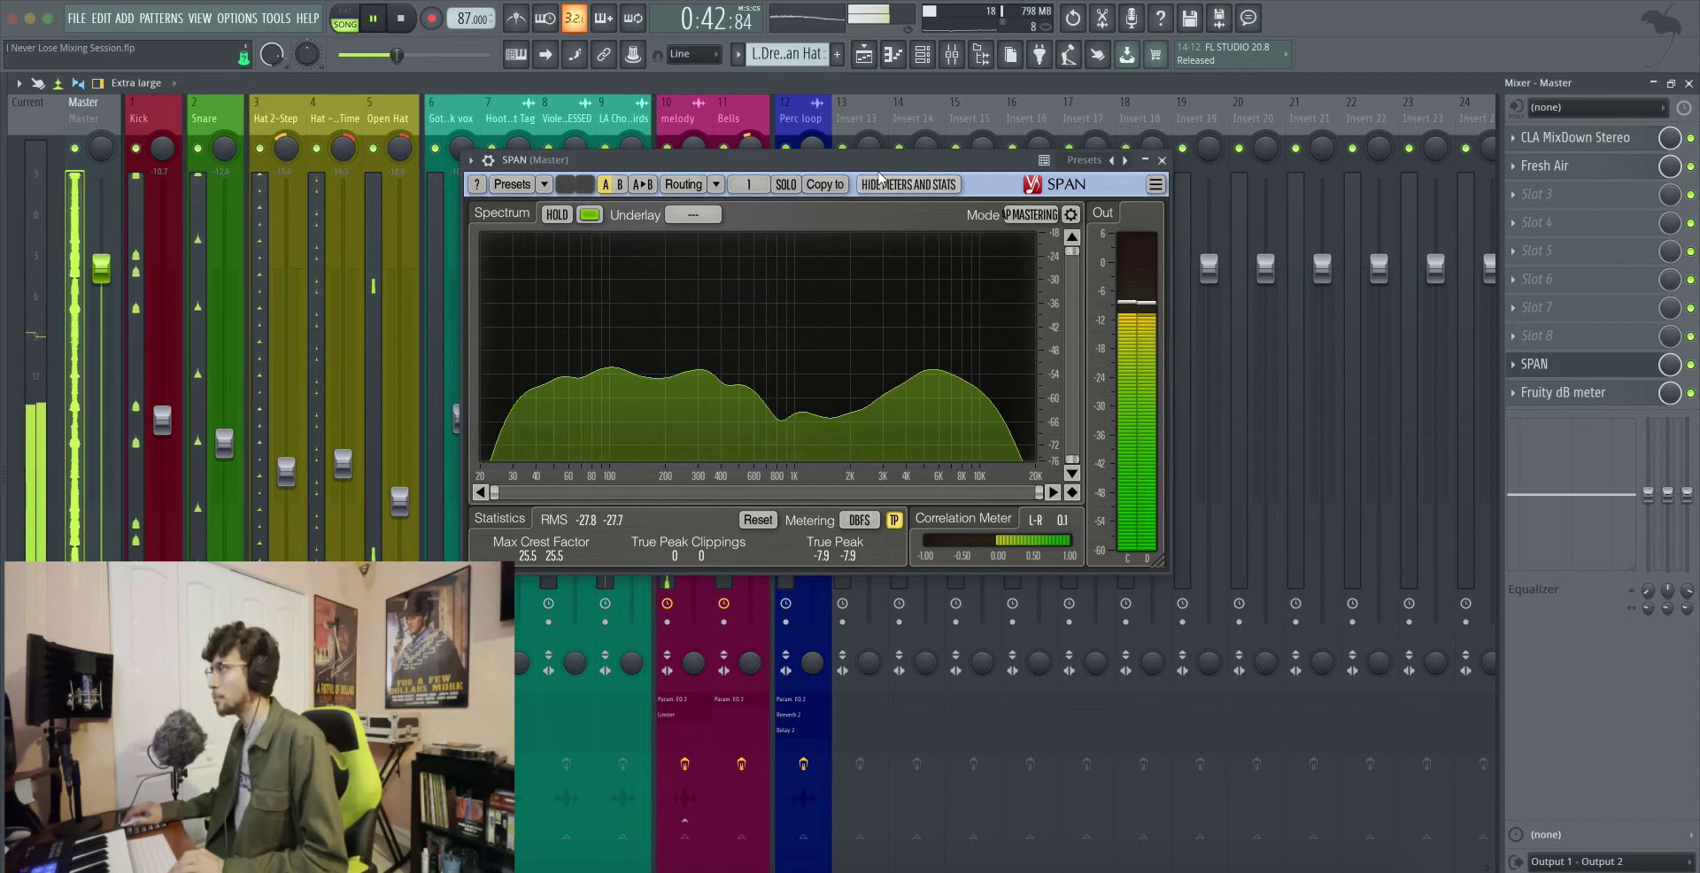
key("space")
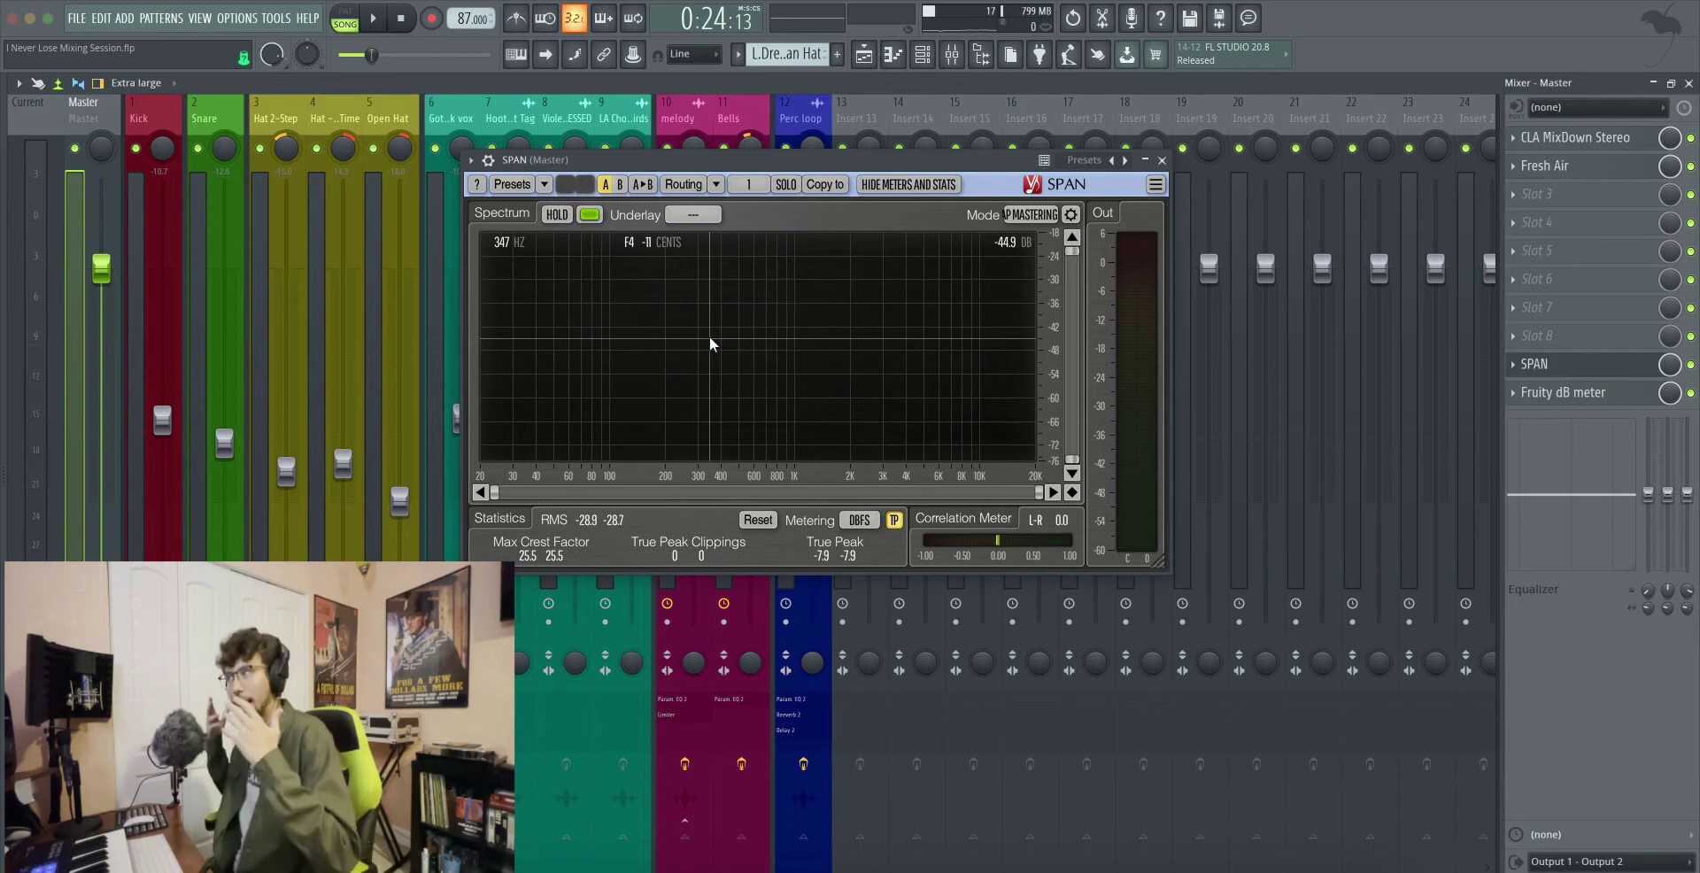
left_click(1163, 161)
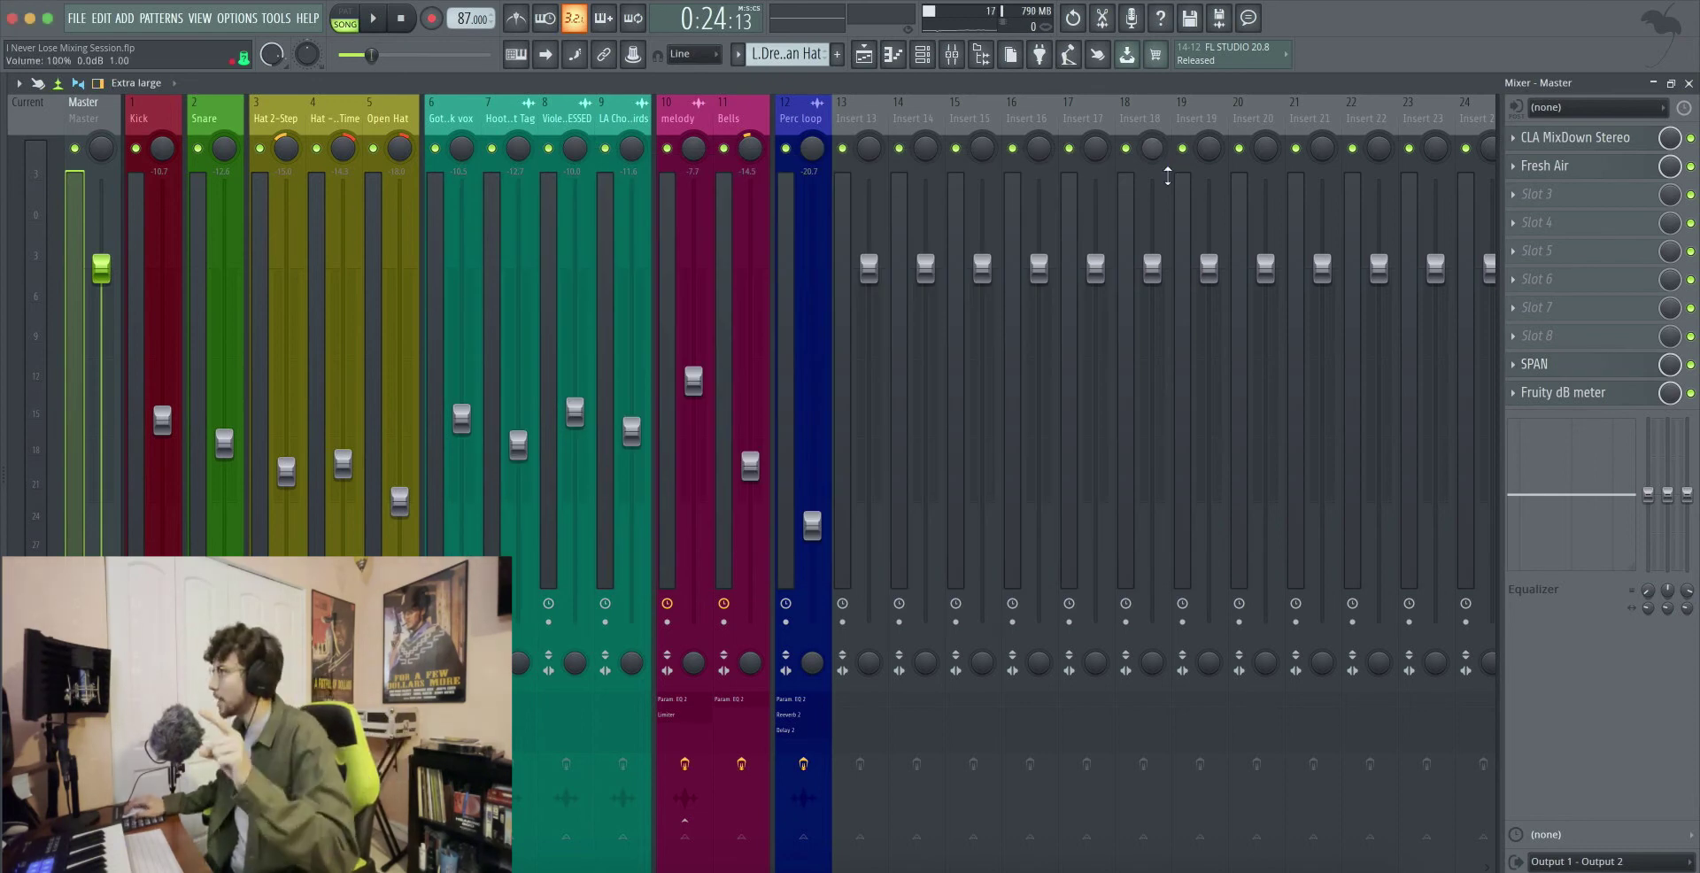
Open the Fresh Air plugin on the master channel and play the section, bypassing the plugin to compare the sound
left_click(1575, 165)
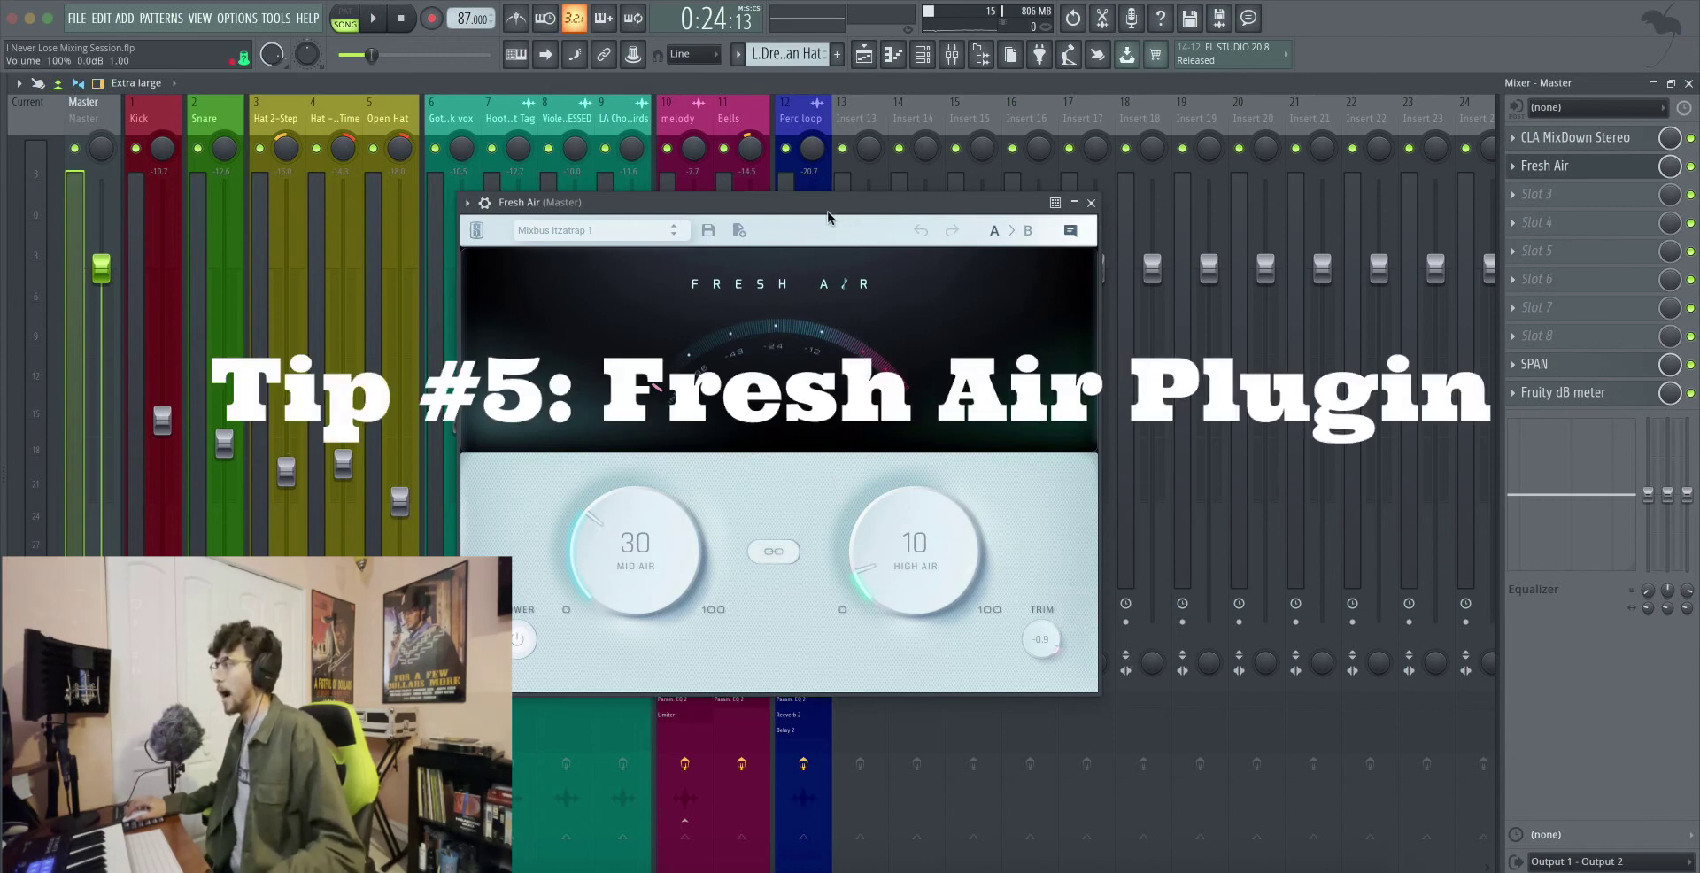
left_click_drag(827, 209, 873, 196)
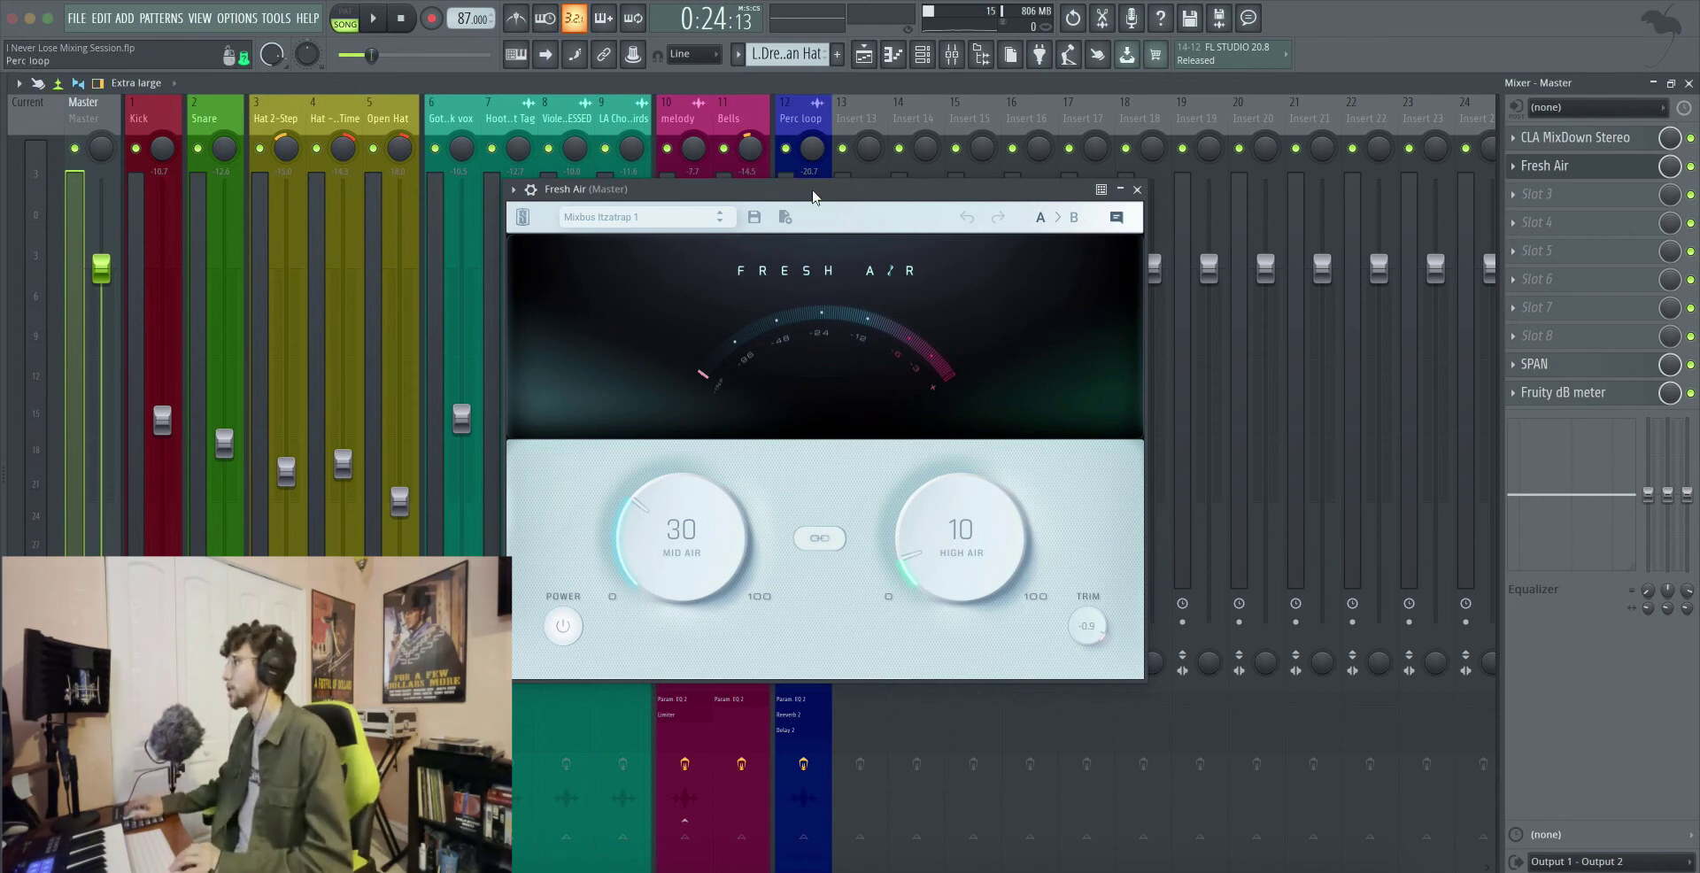
key("space")
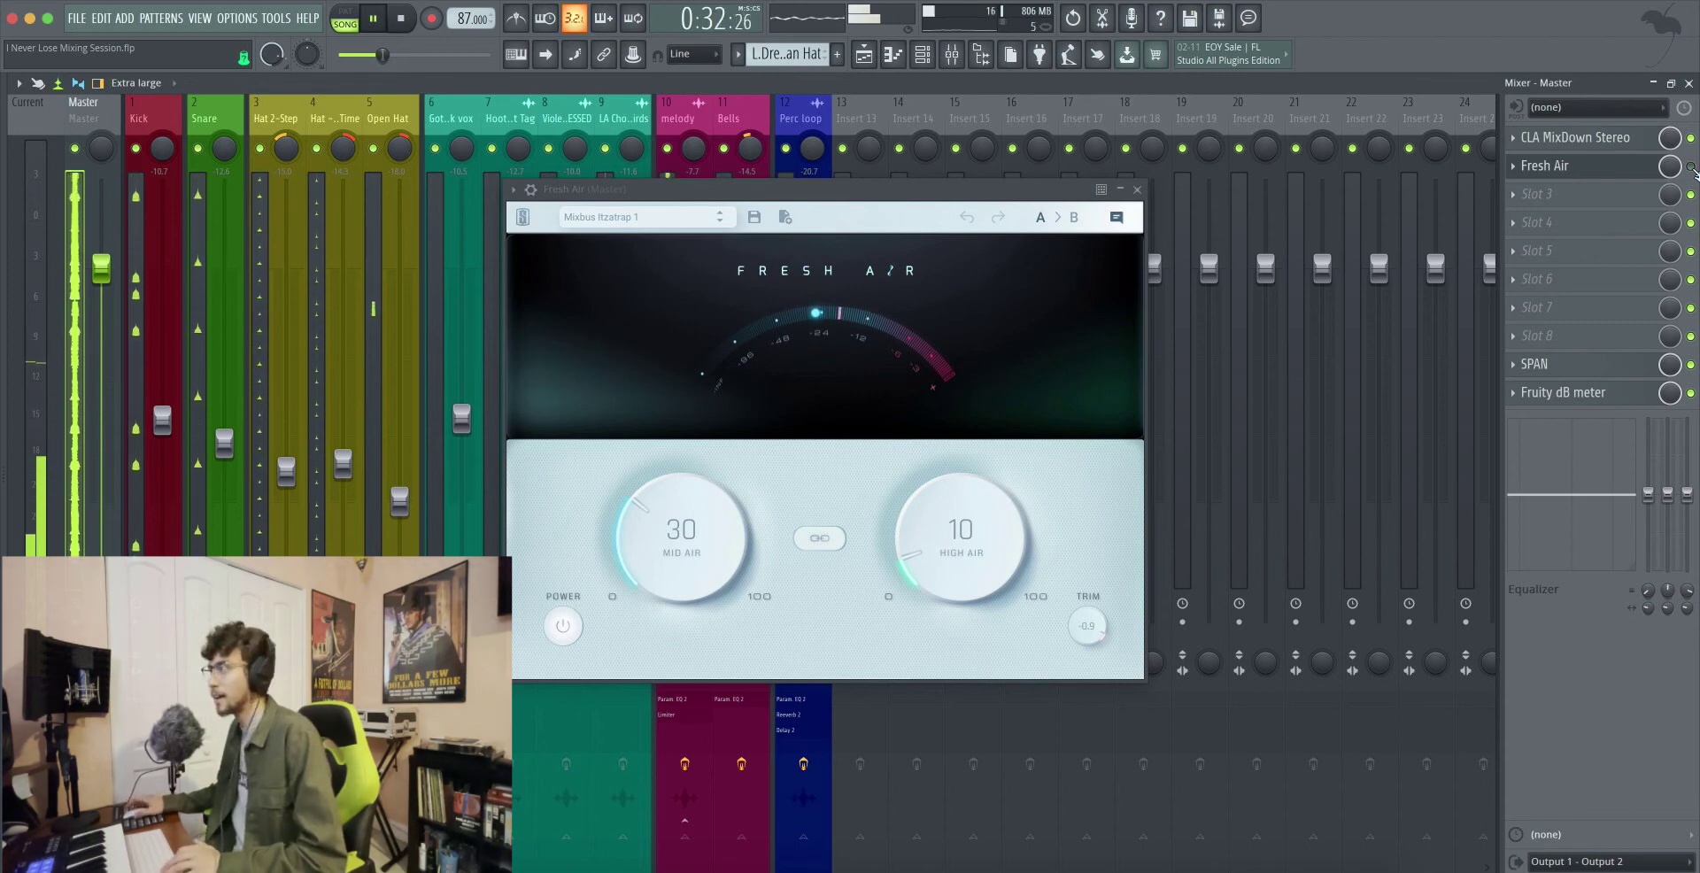
key("space")
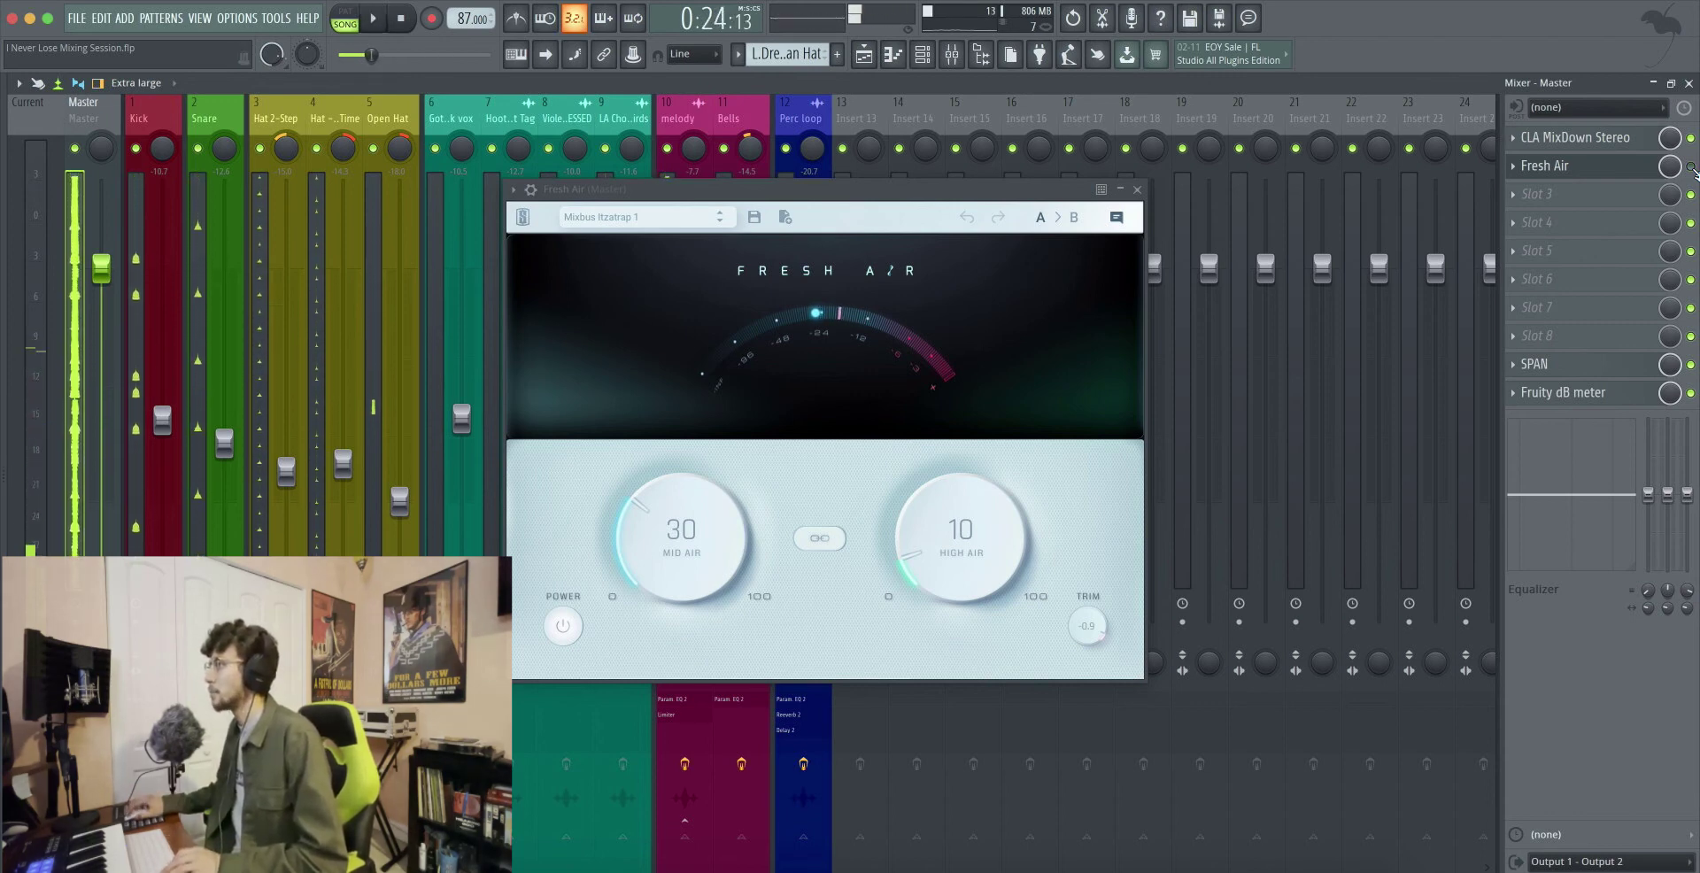
left_click(1691, 166)
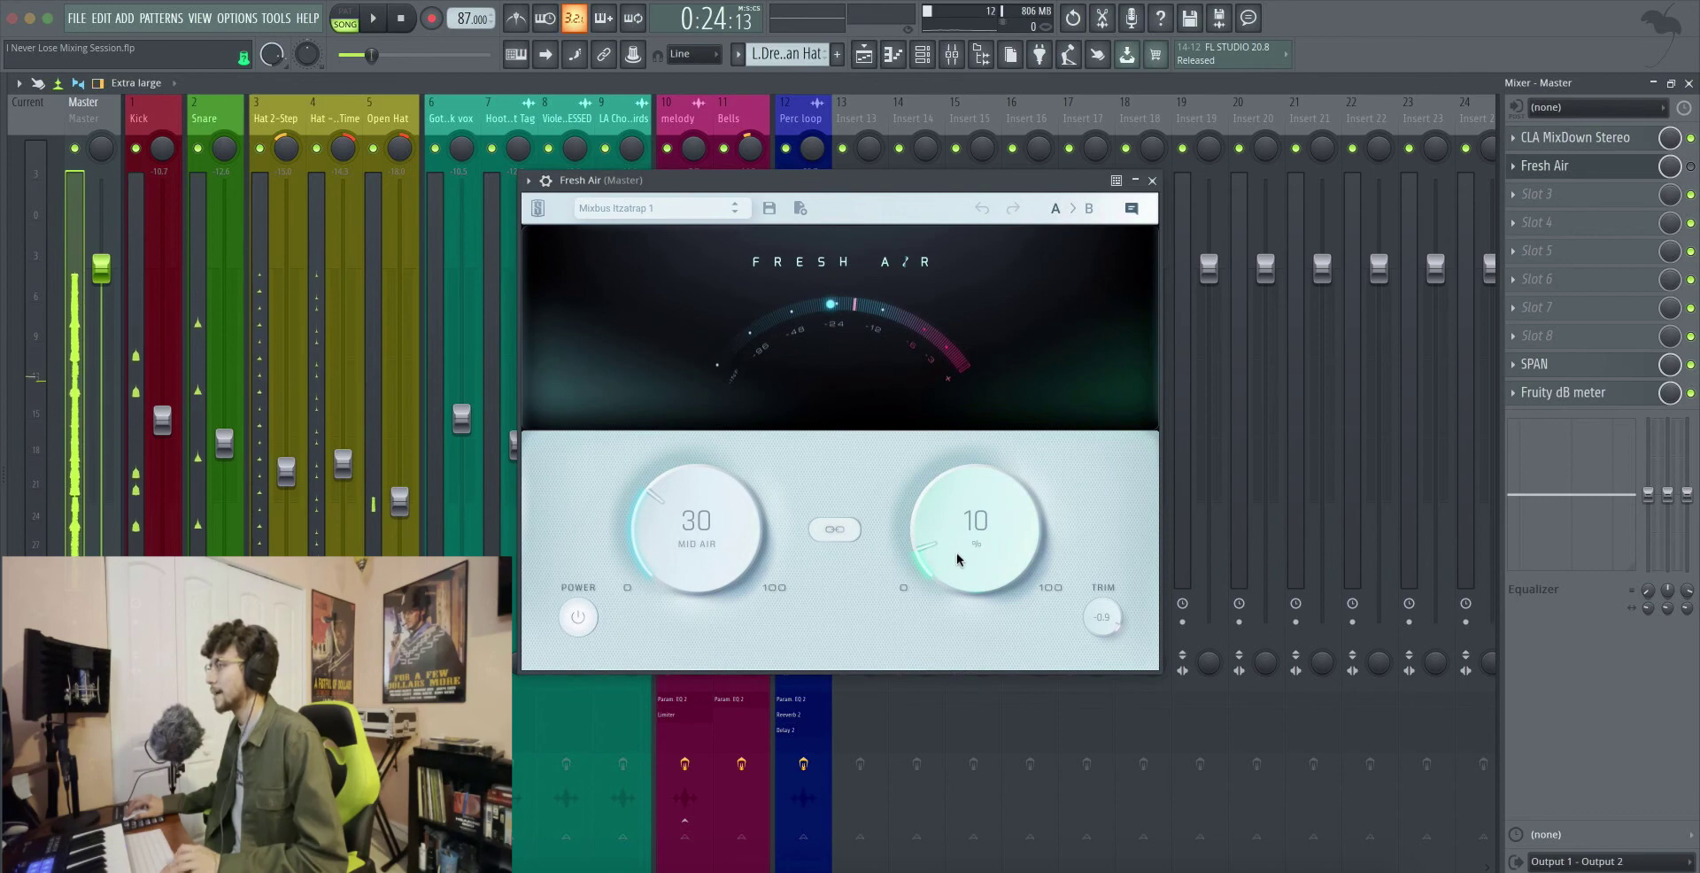
Audition Fresh Air with High Air raised to 76, and set High Air to 11 and Mid Air to 30
left_click_drag(957, 560, 946, 363)
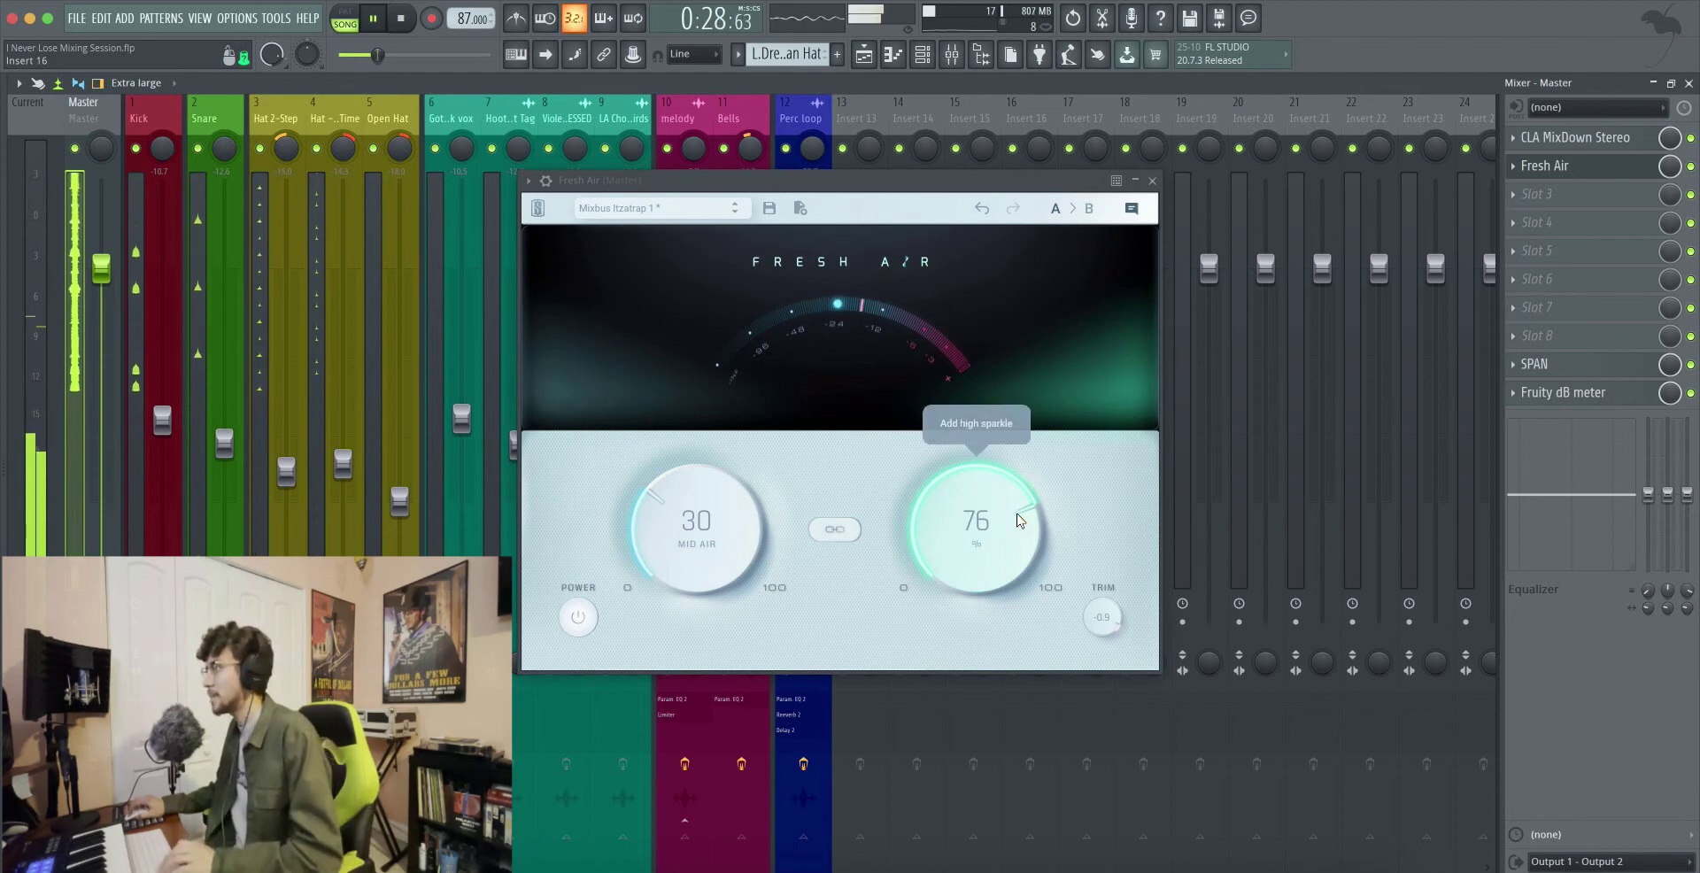
mouse_move(1018, 520)
left_mouse_down()
mouse_move(1108, 721)
mouse_move(994, 528)
left_mouse_up()
mouse_move(728, 550)
left_mouse_down()
mouse_move(645, 311)
mouse_move(722, 522)
mouse_move(707, 443)
mouse_move(713, 584)
mouse_move(723, 571)
left_mouse_up()
double_click(721, 503)
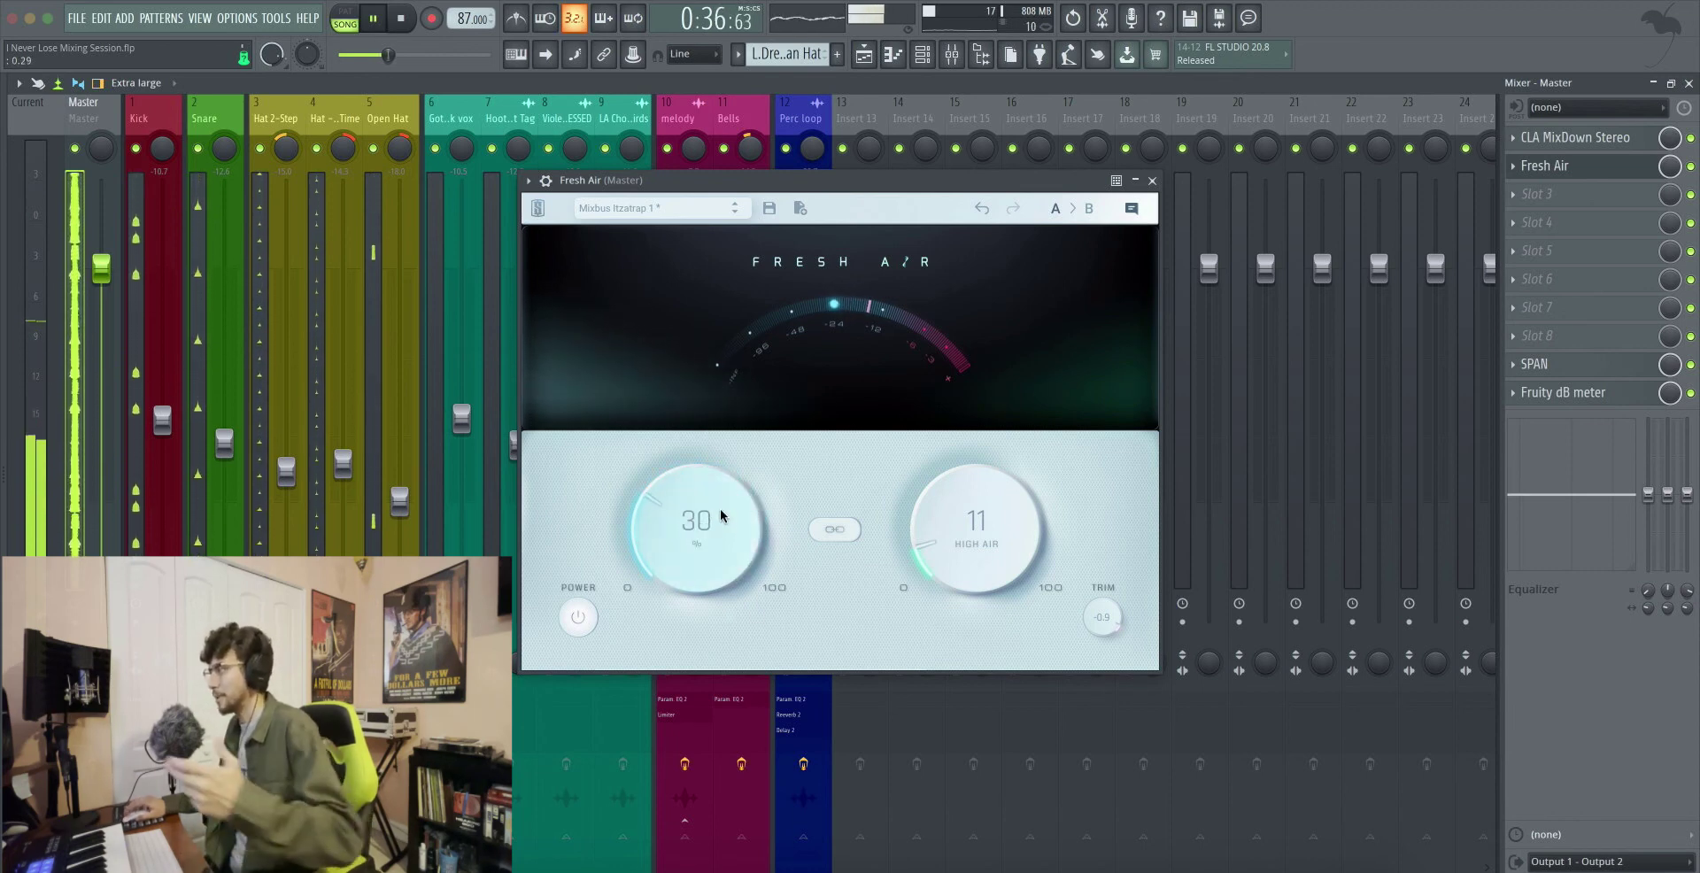
key("space")
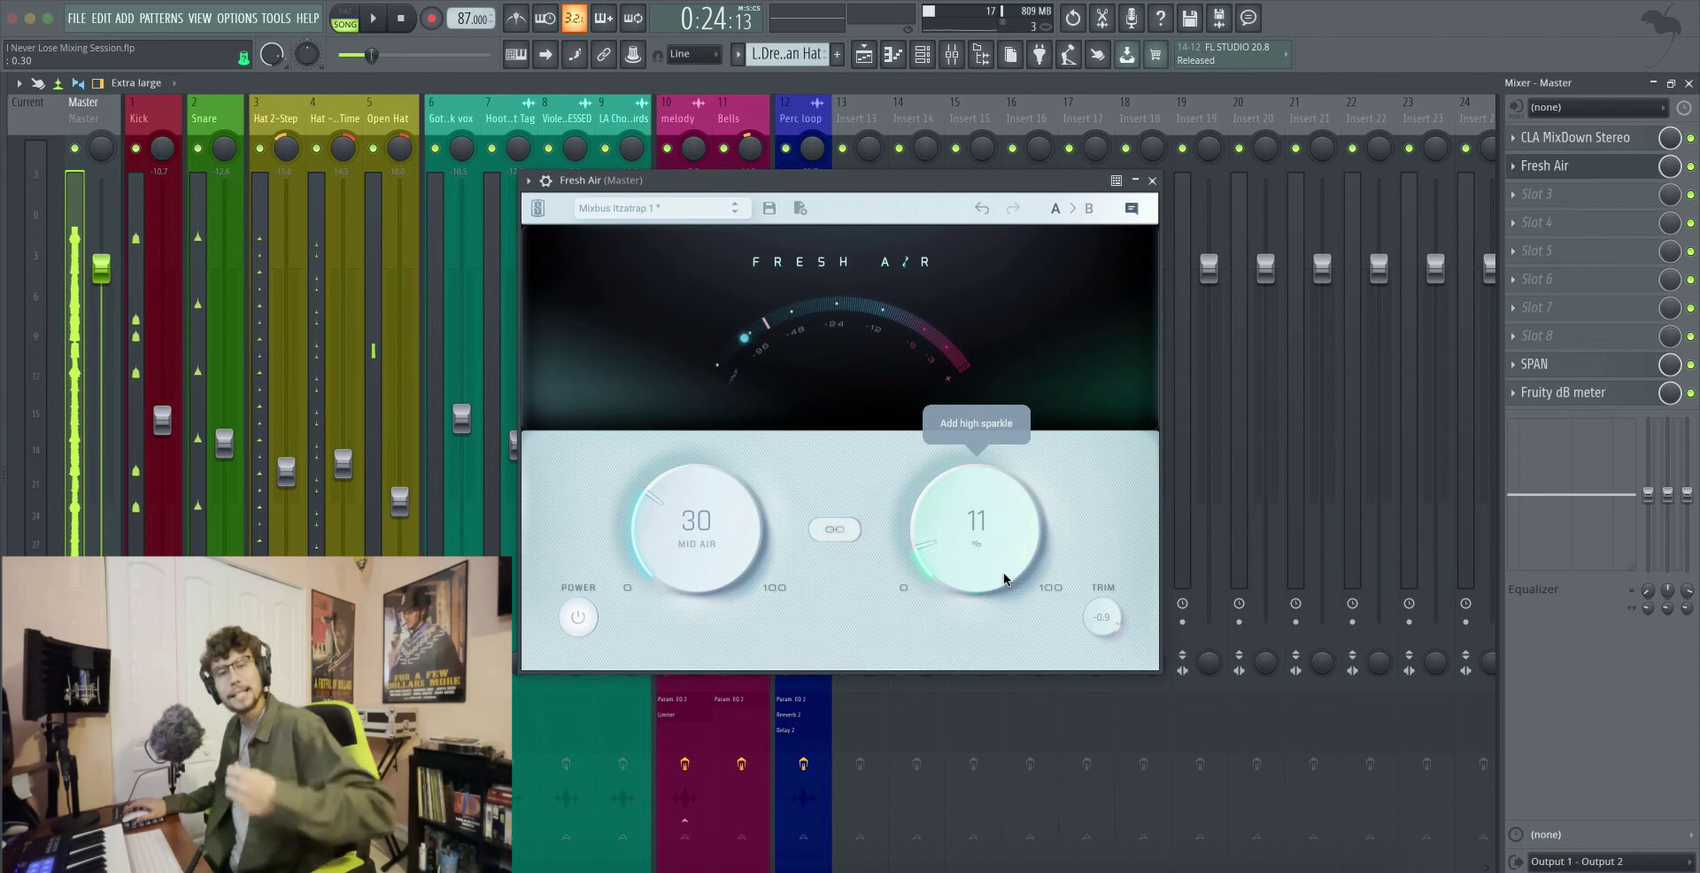